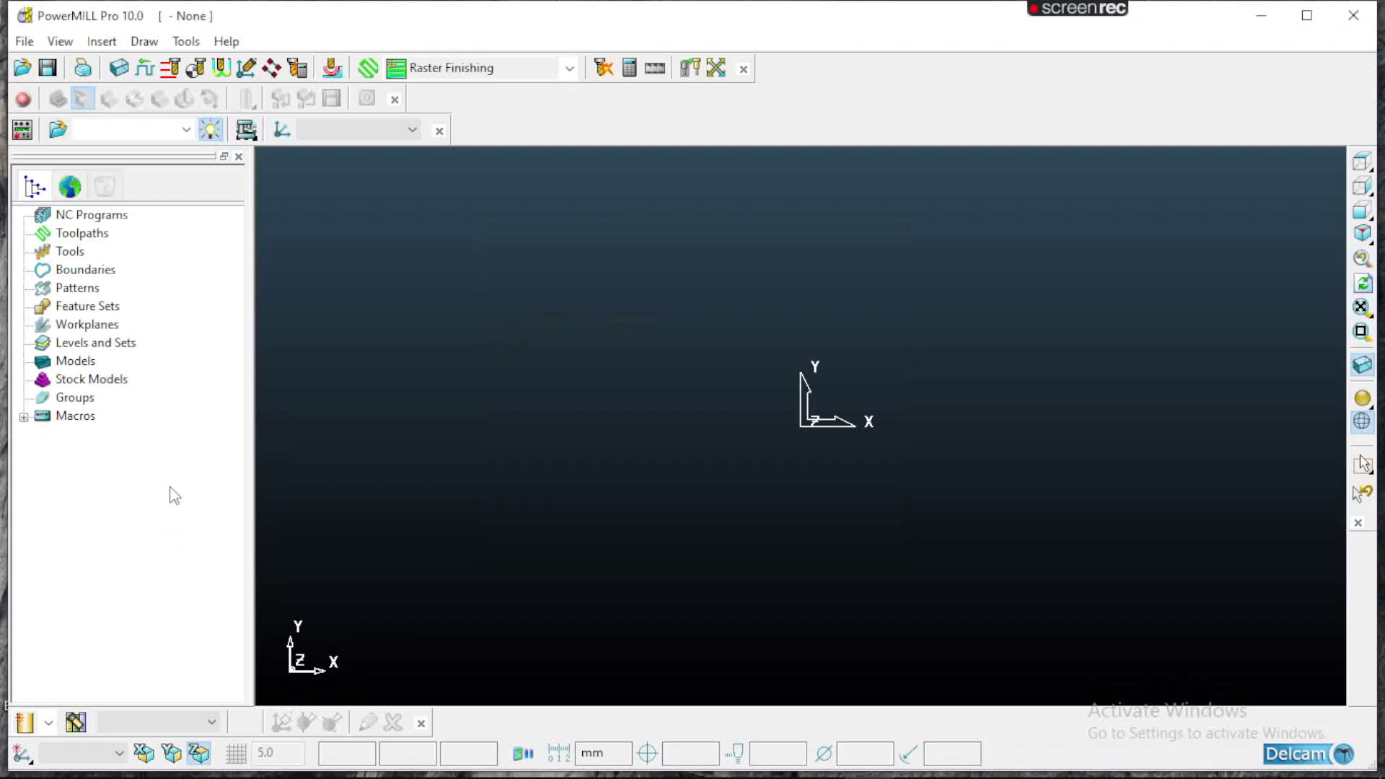
- Import the model MASTER CYLINDER MOLD 3 ( BIG CORE HOLDER).x_t from Downloads, listing all file types, and dismiss the translation report
click(24, 41)
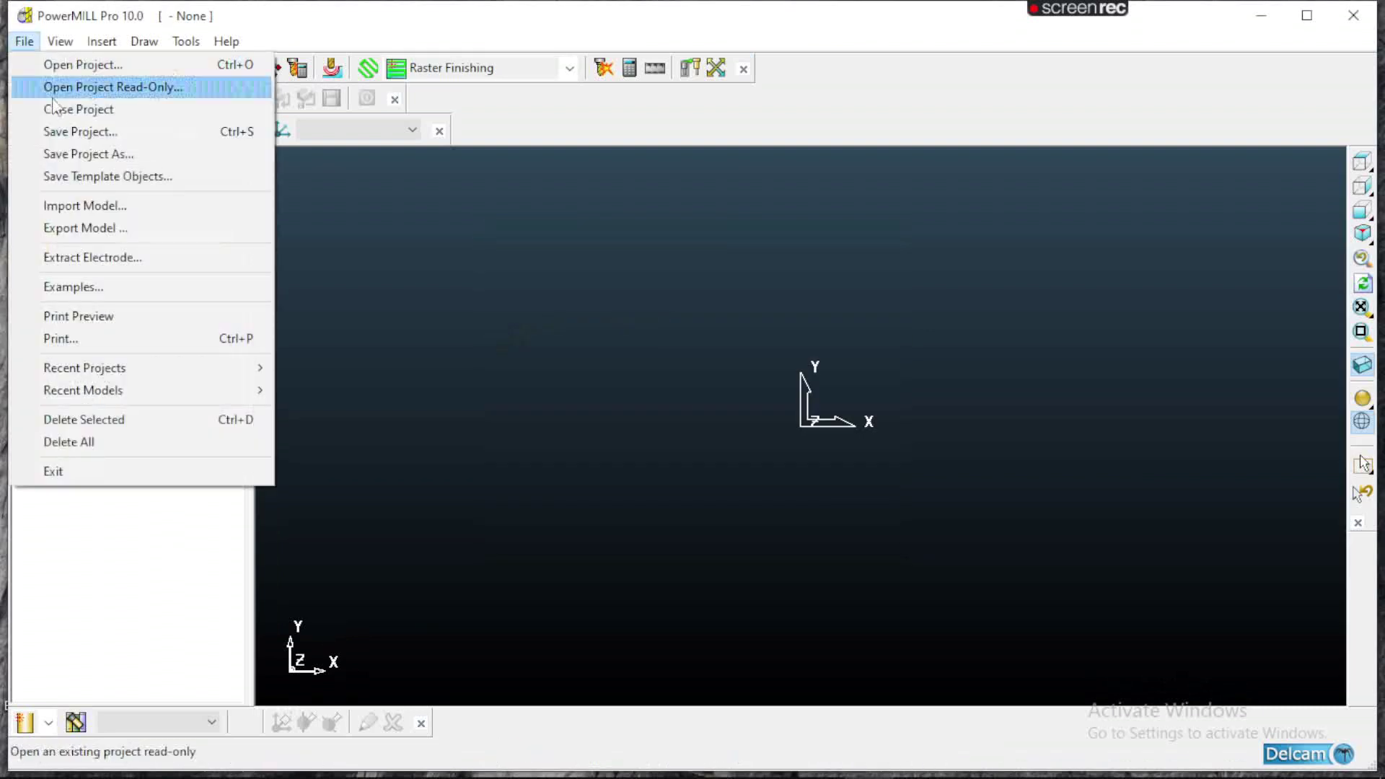
click(128, 209)
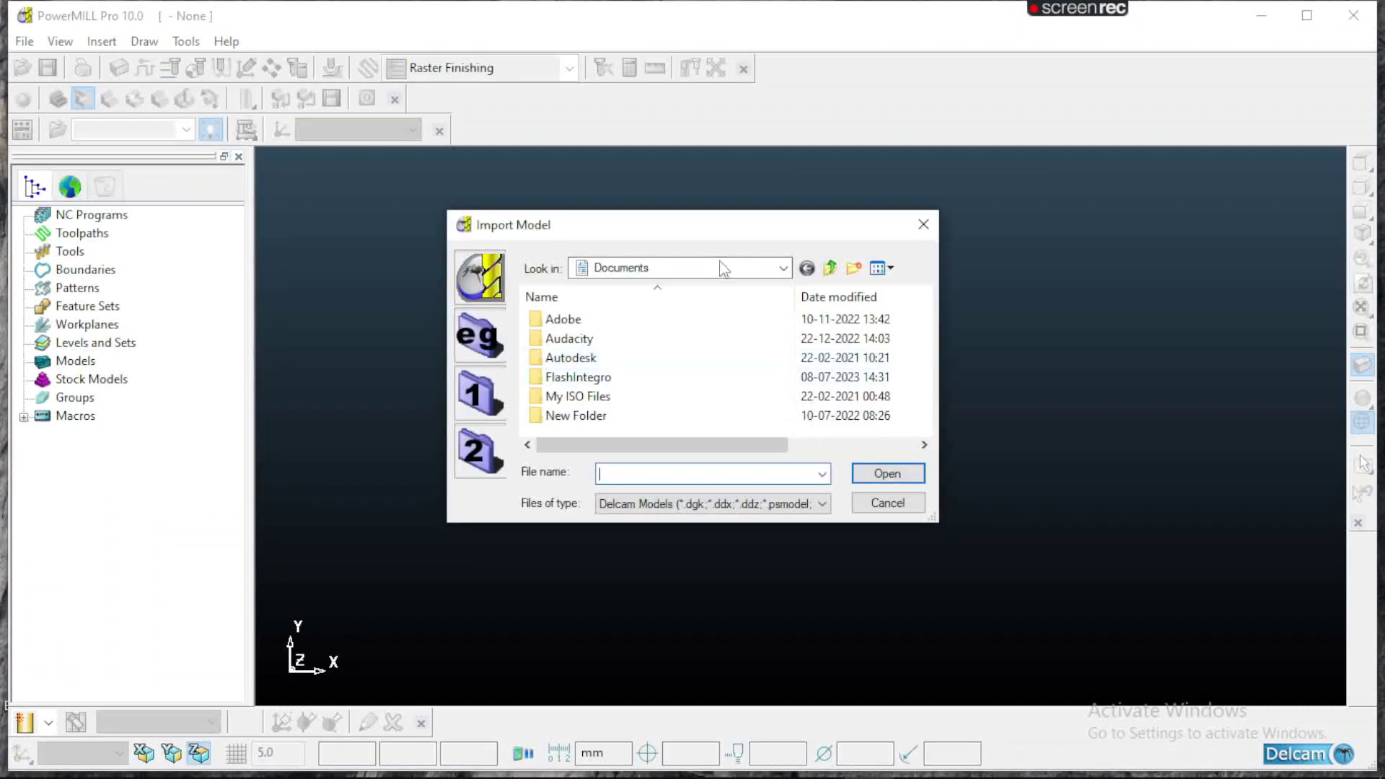
click(725, 271)
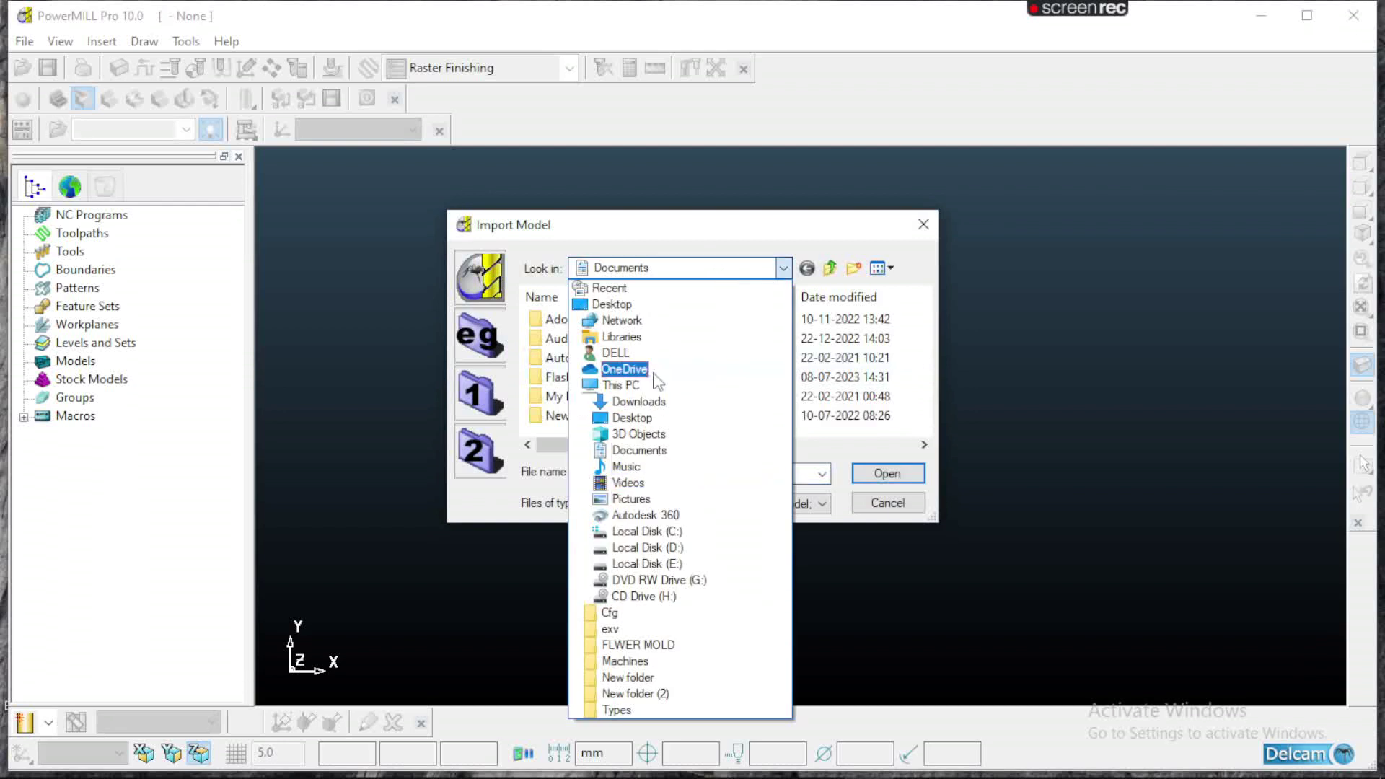
click(639, 402)
scroll(642, 393, down, 3)
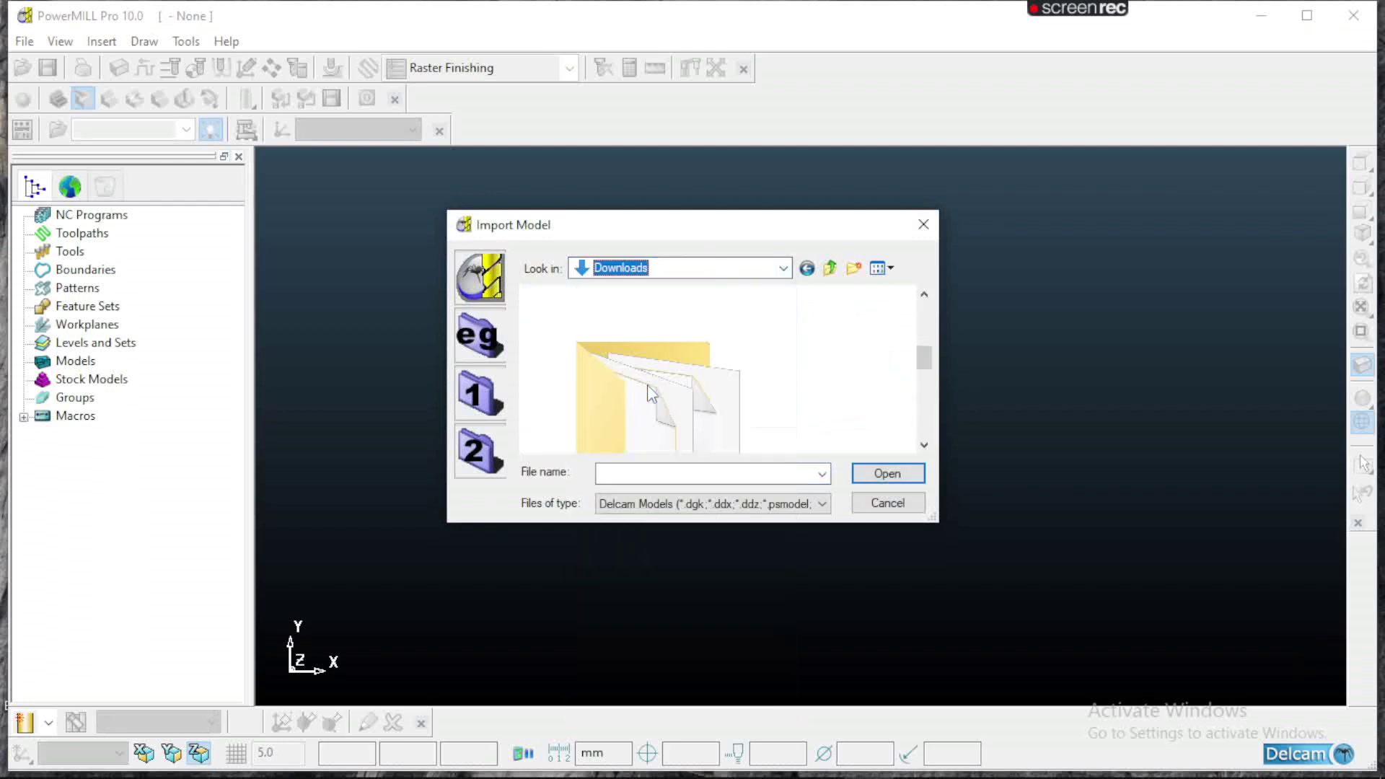
click(694, 508)
click(627, 572)
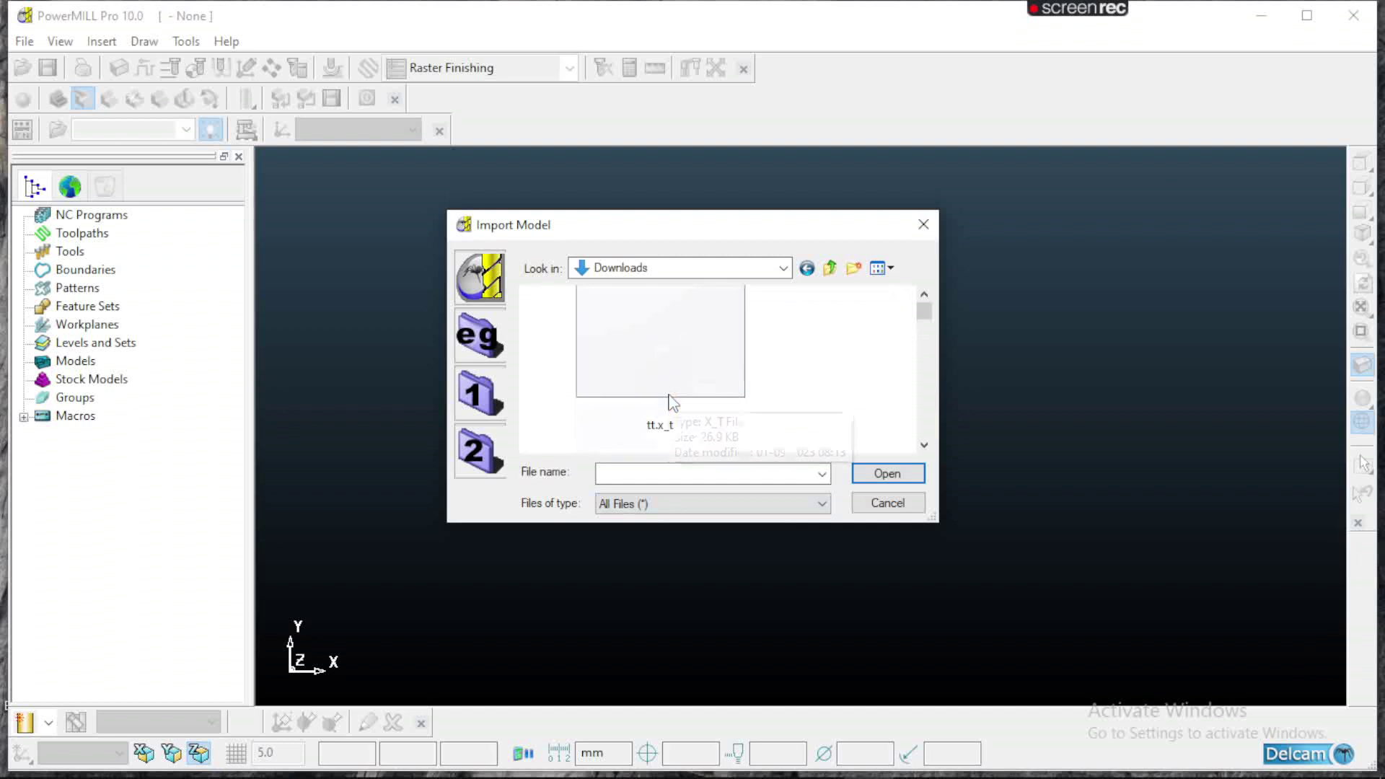
double_click(672, 402)
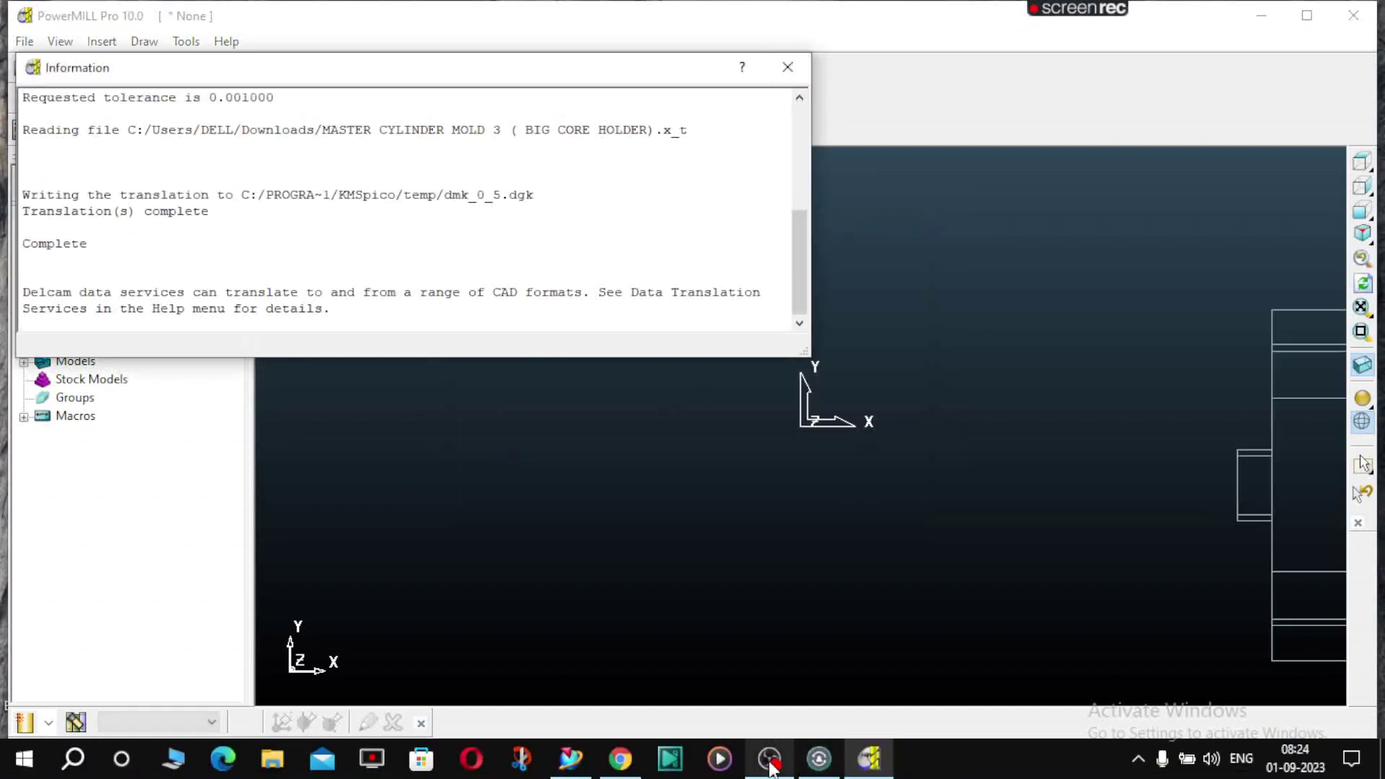
click(788, 67)
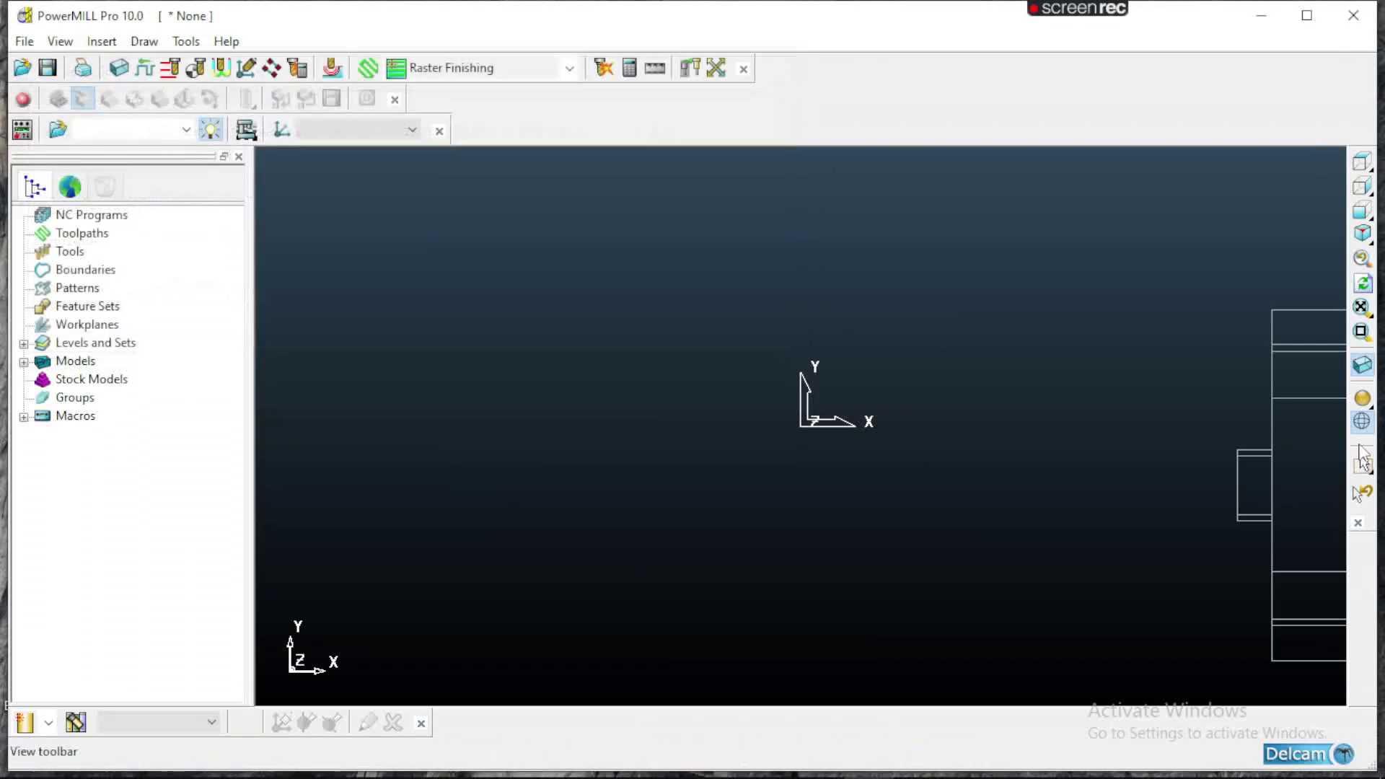
- Show the imported model shaded instead of in wireframe
click(1362, 424)
click(1361, 397)
click(1053, 396)
scroll(956, 496, down, 2)
middle_drag(956, 496, 949, 433)
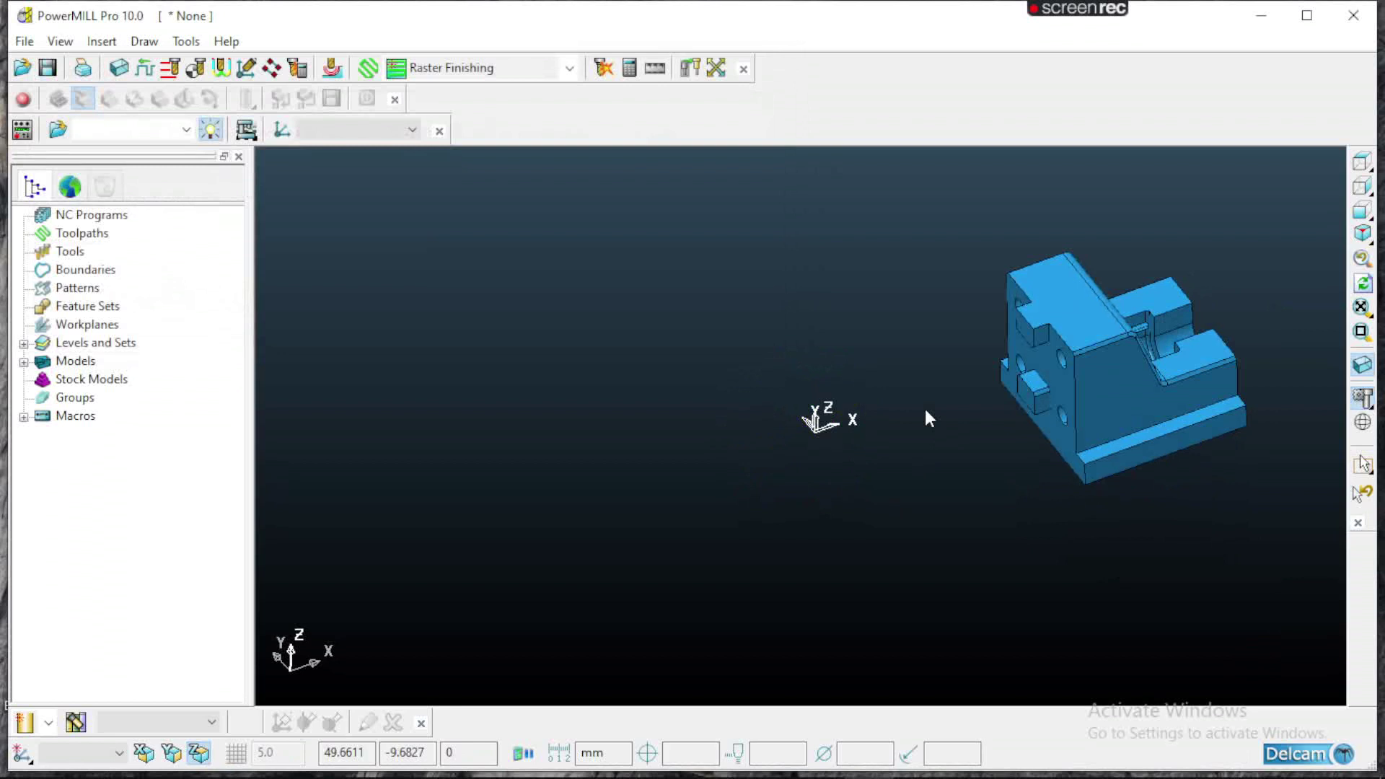
scroll(658, 488, down, 2)
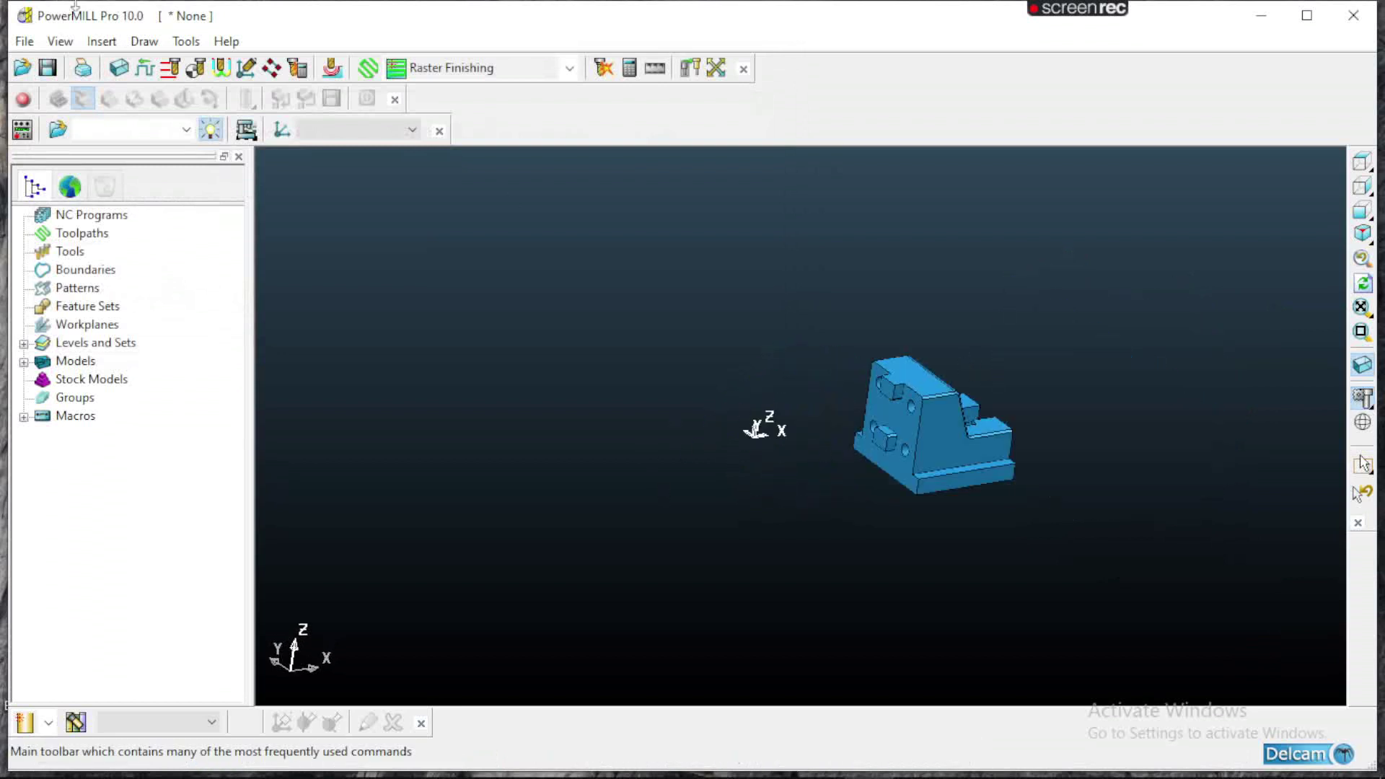
- Create a box block calculated from the model's limits with no expansion
click(118, 69)
click(1255, 586)
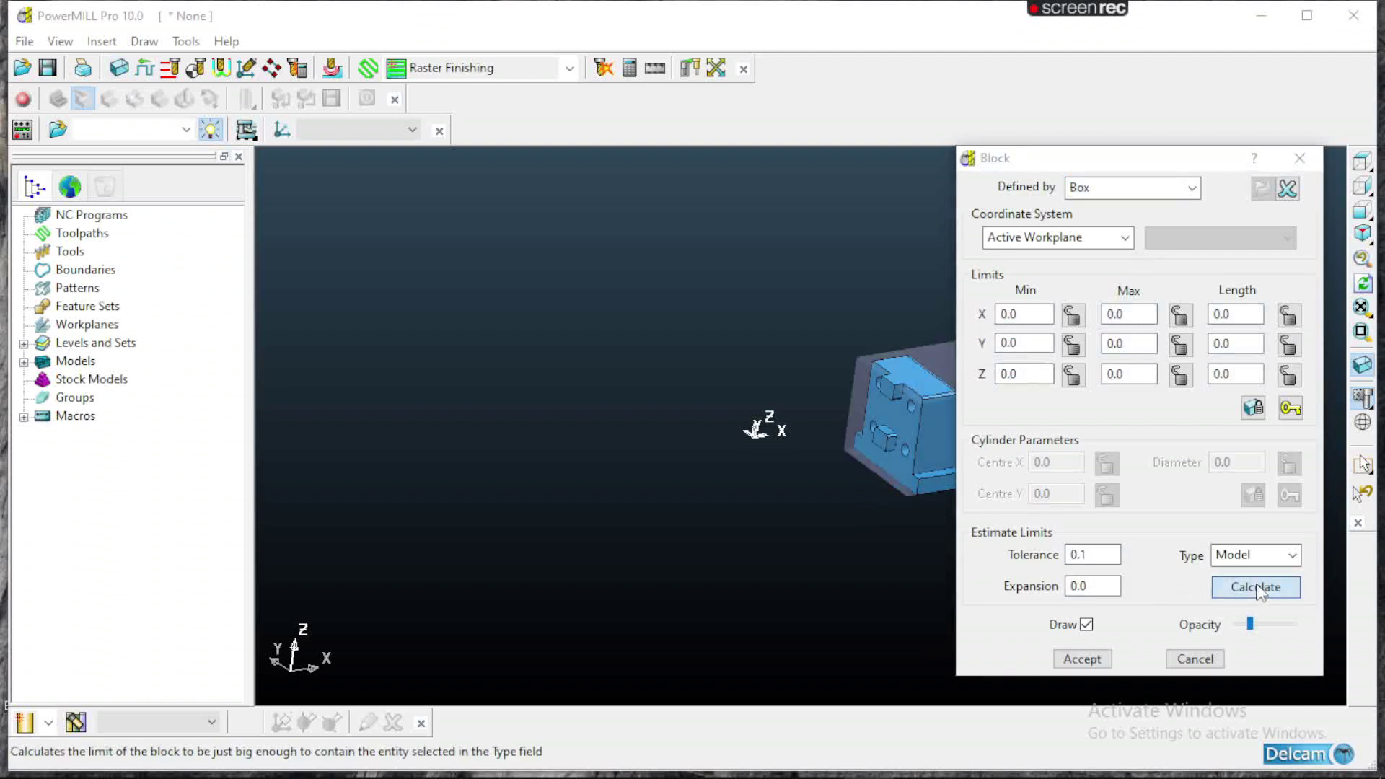
click(1082, 659)
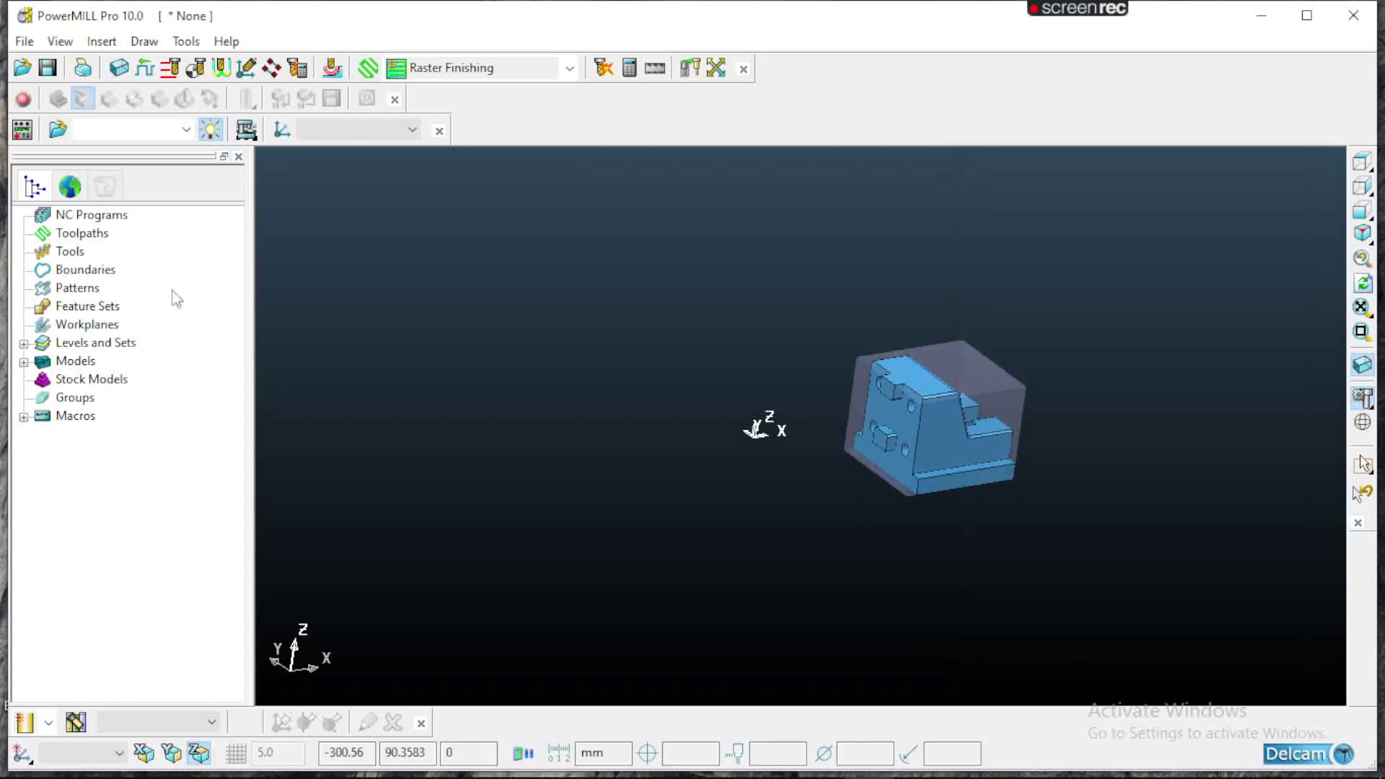
- Create a workplane positioned at the centre of the block's top face and activate it
right_click(103, 331)
mouse_move(318, 402)
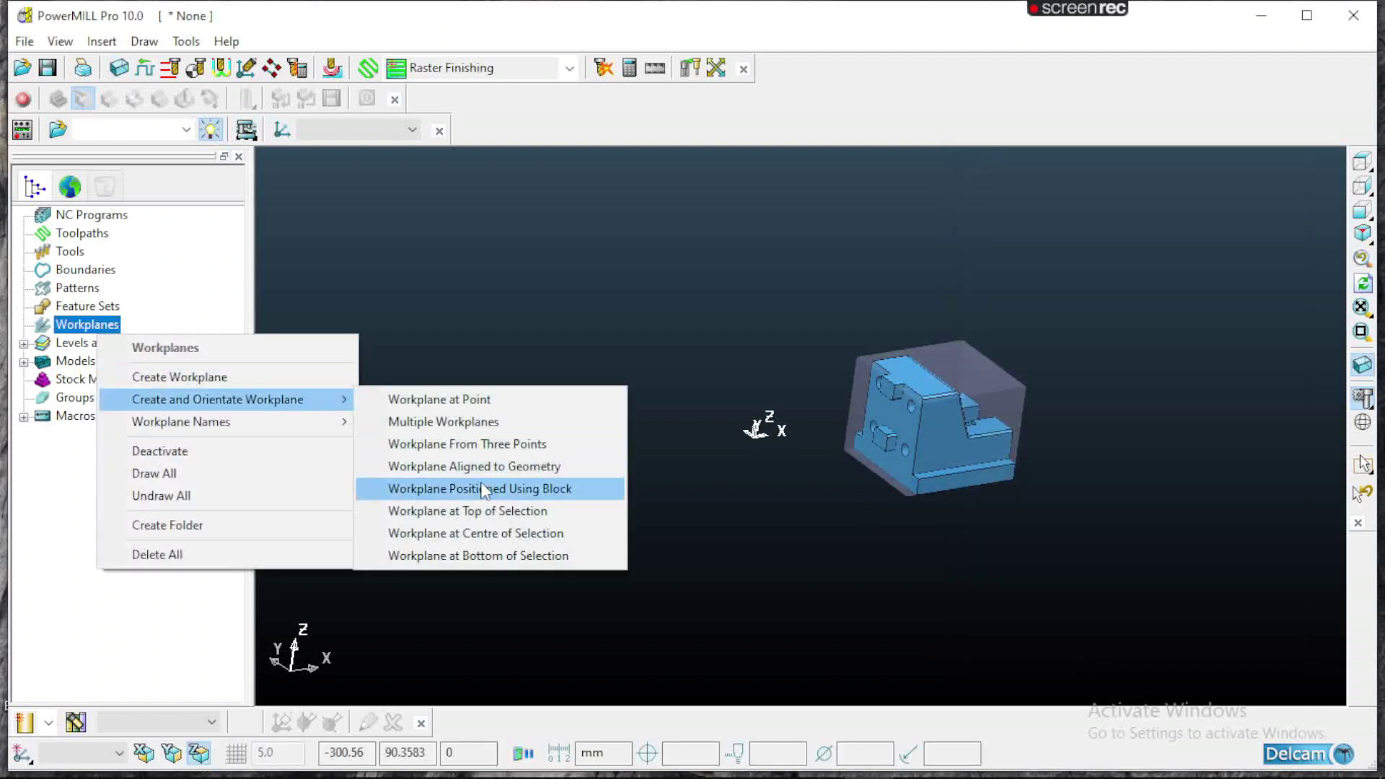
click(478, 486)
scroll(911, 379, up, 5)
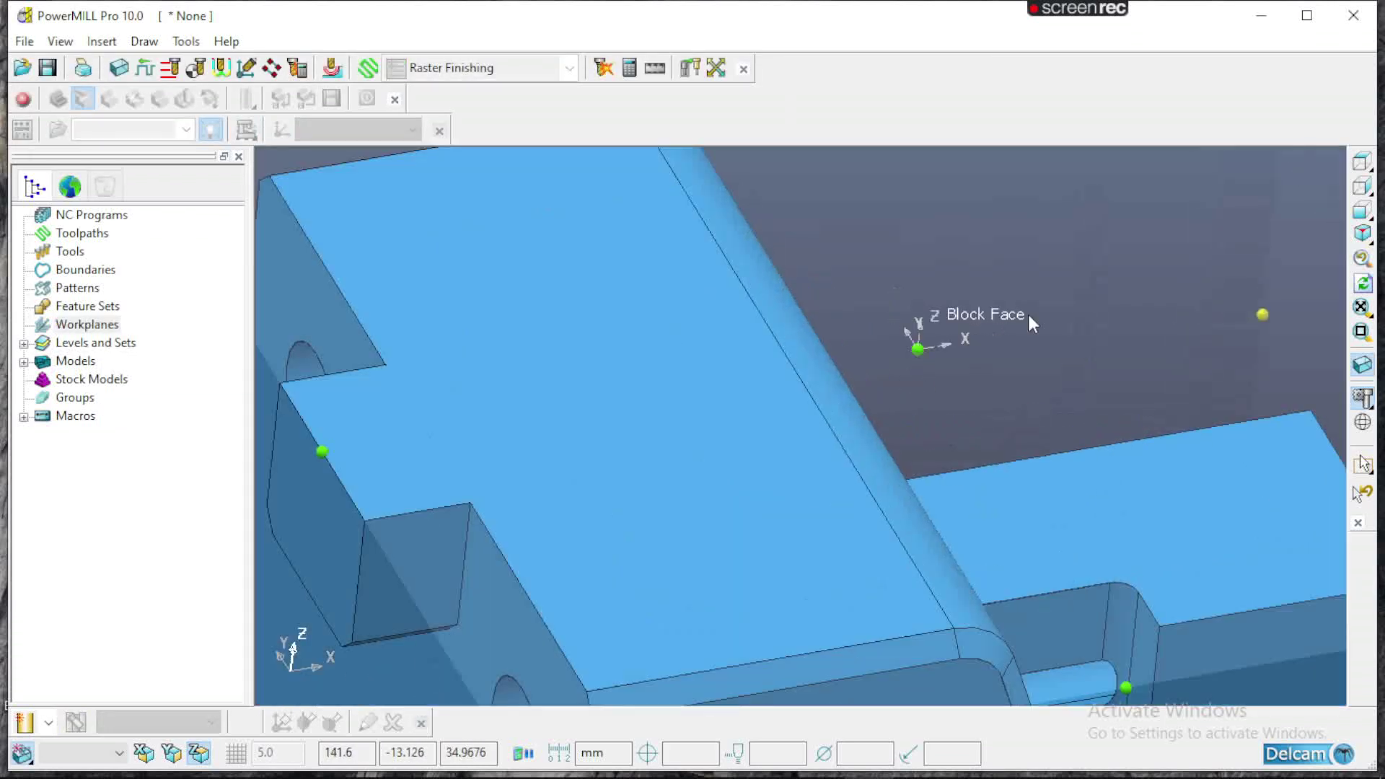
click(982, 321)
right_click(103, 346)
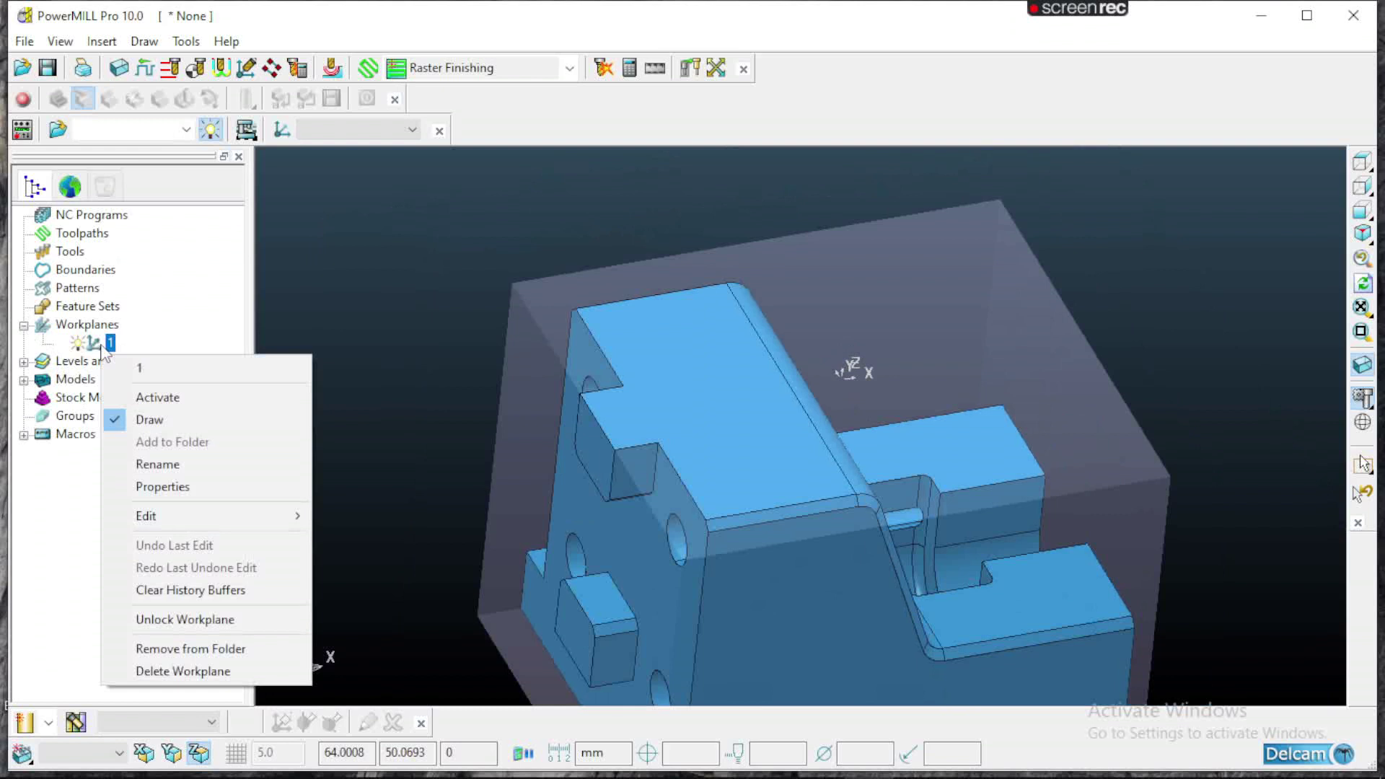
click(231, 397)
- Recalculate the block in the active workplane with its Z limits locked and an expansion of 15
click(119, 68)
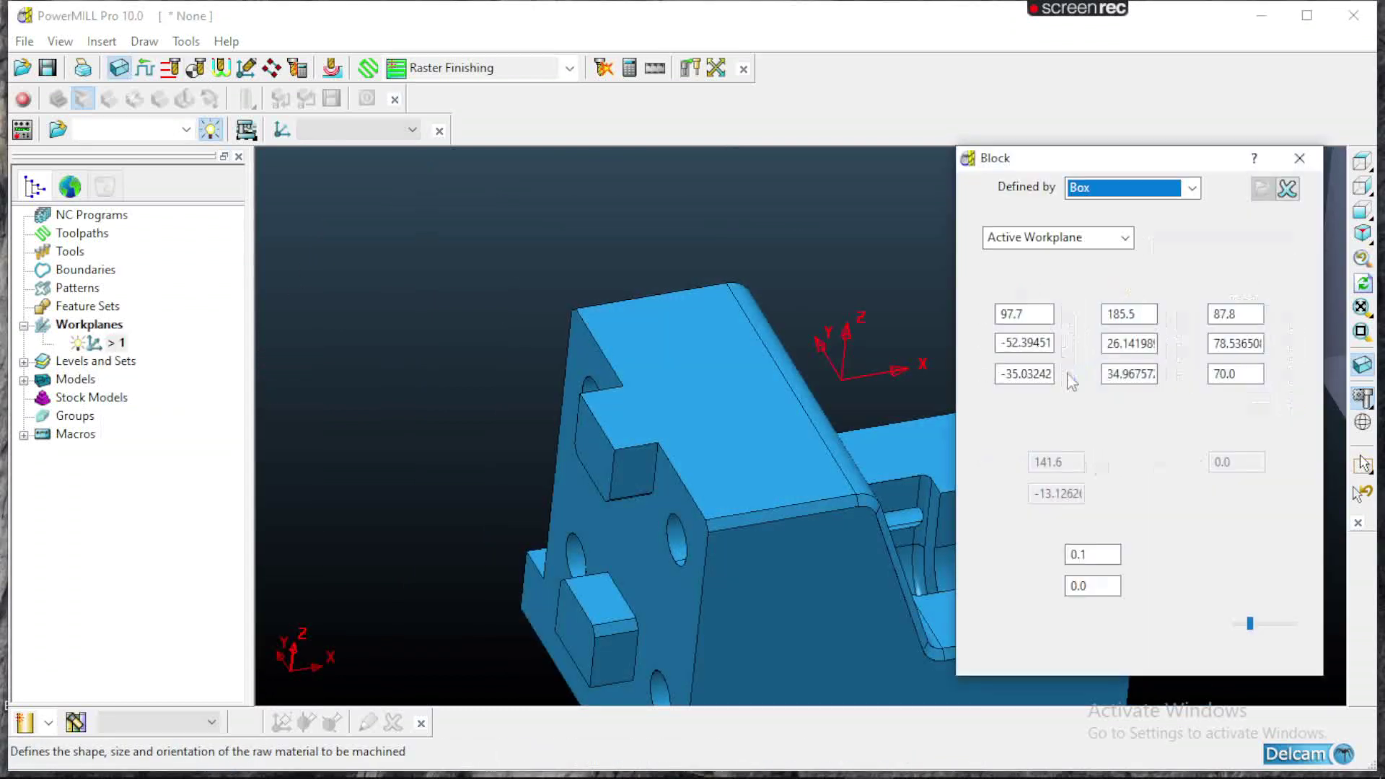
click(1262, 590)
click(1073, 374)
click(1180, 374)
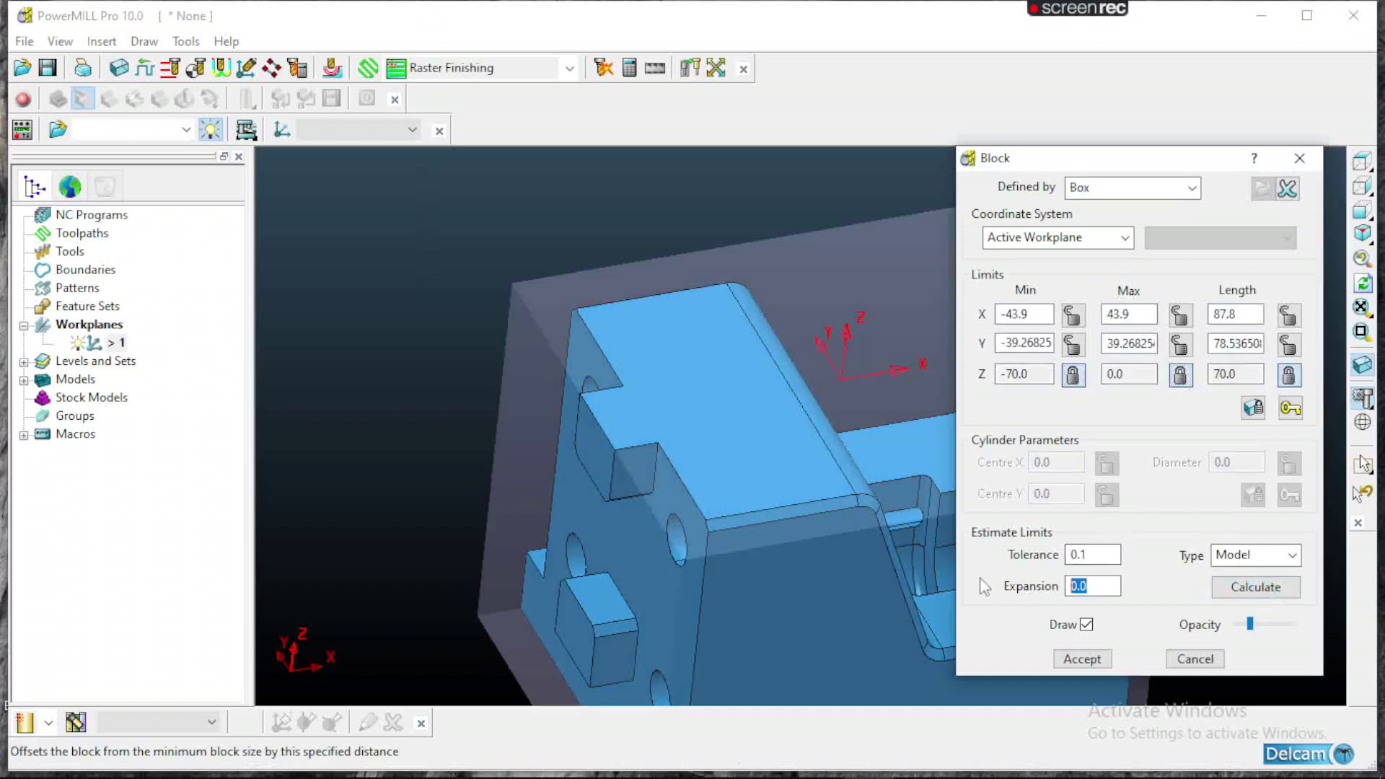
key(Return)
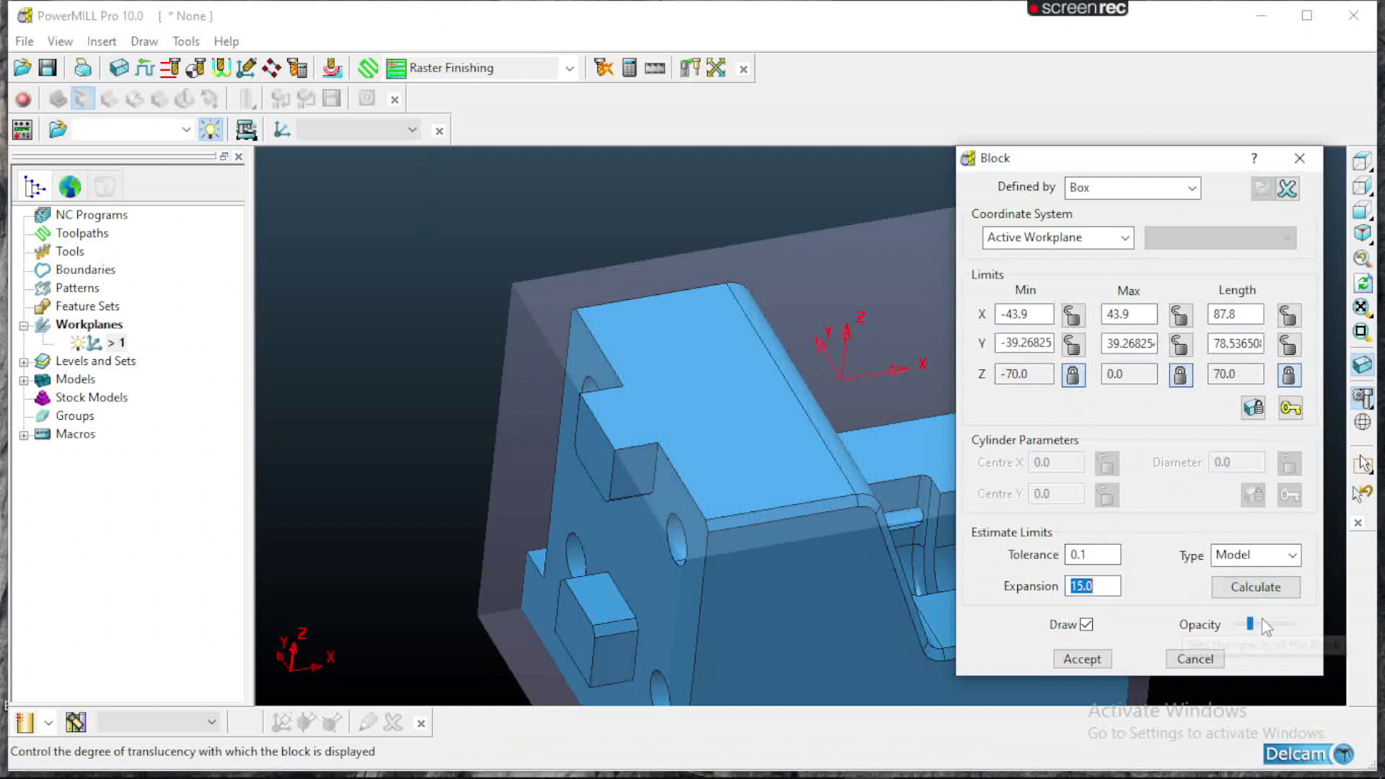
middle_drag(620, 606, 702, 543)
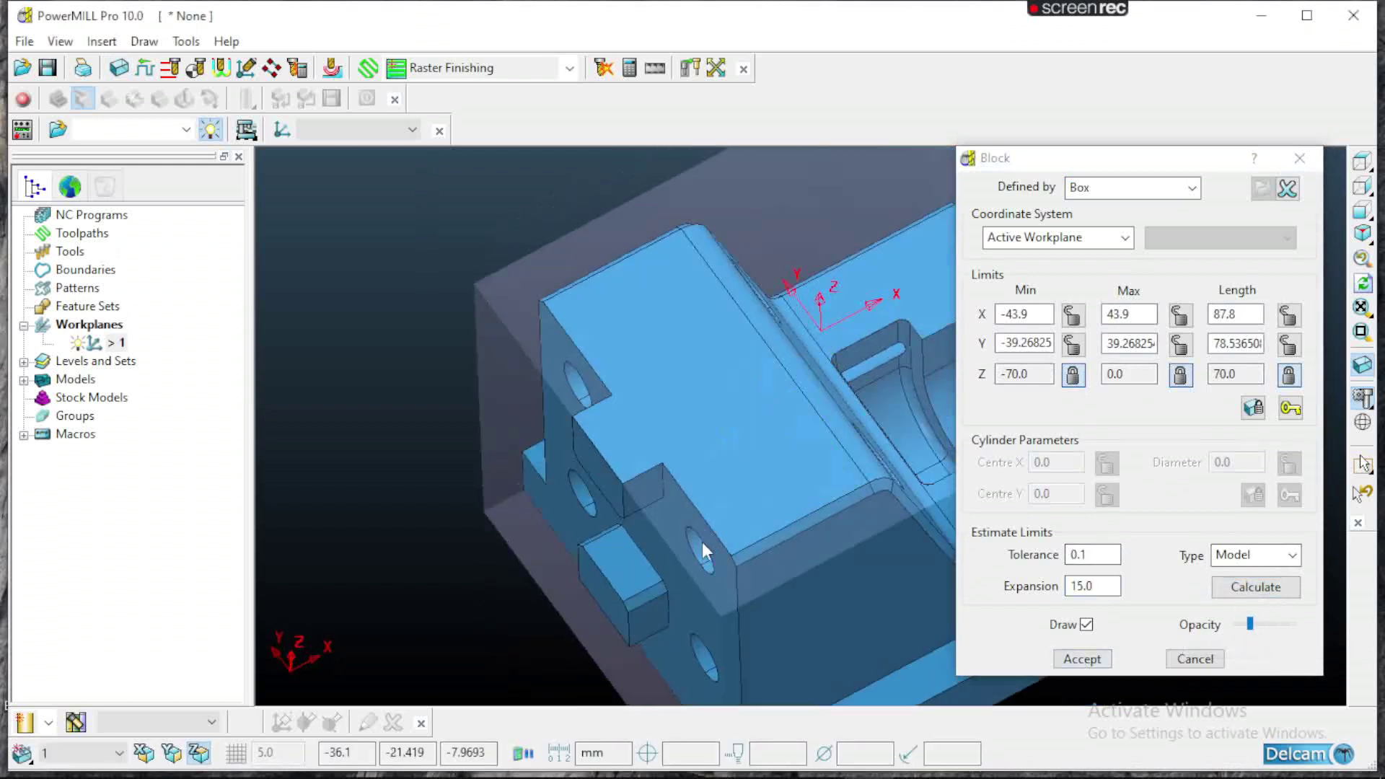
click(1254, 586)
click(1081, 658)
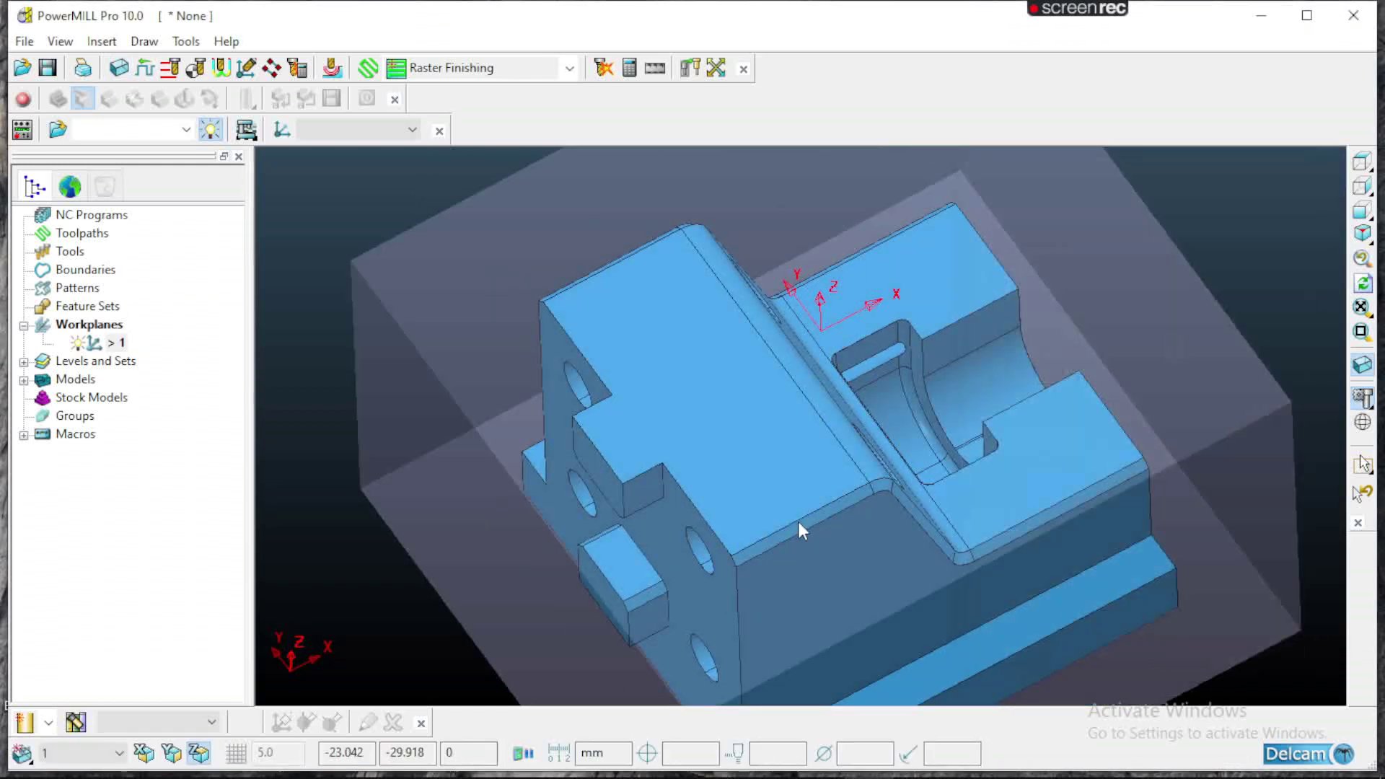
click(1359, 216)
click(1369, 157)
scroll(773, 301, down, 1)
scroll(782, 298, up, 5)
scroll(791, 313, down, 4)
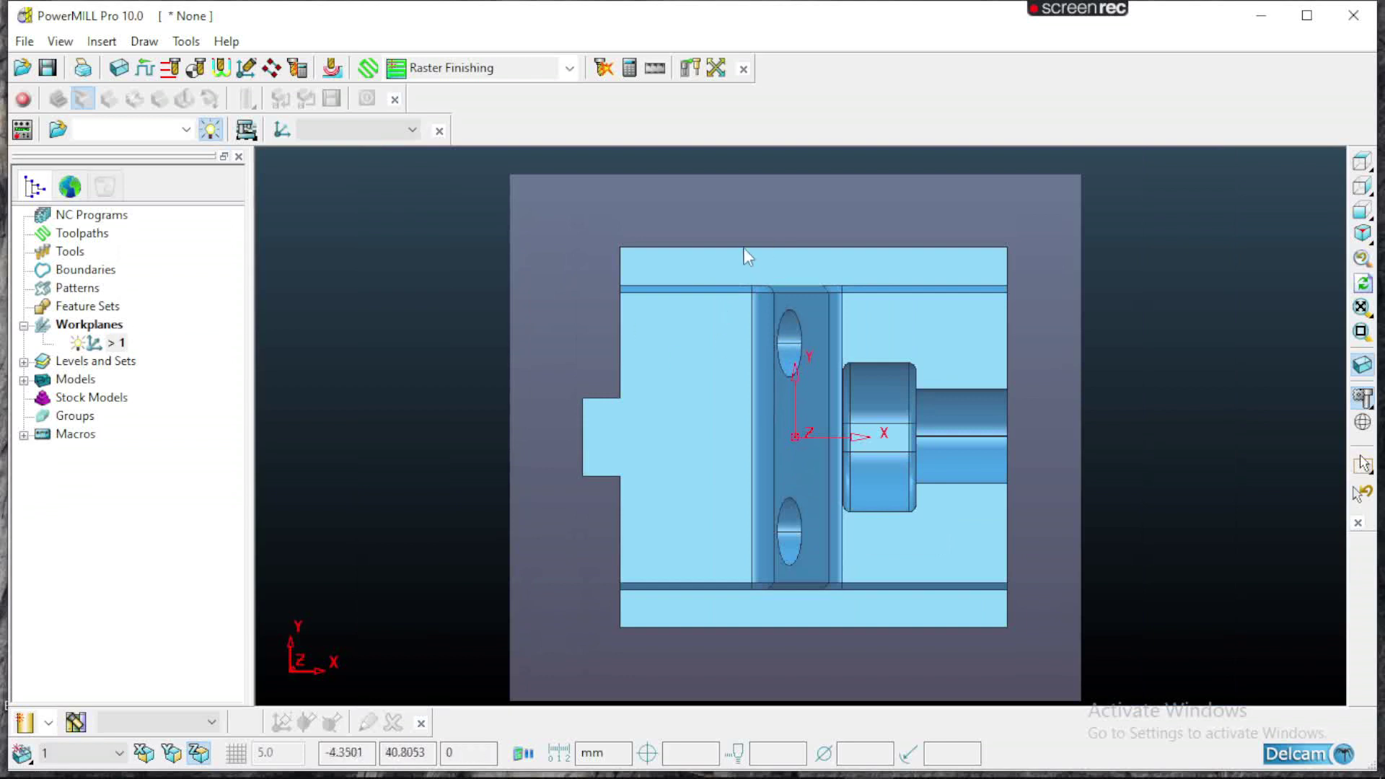
- Insert the project D:\old file\TOOL LIST into the current project and check its tools
click(102, 41)
click(138, 64)
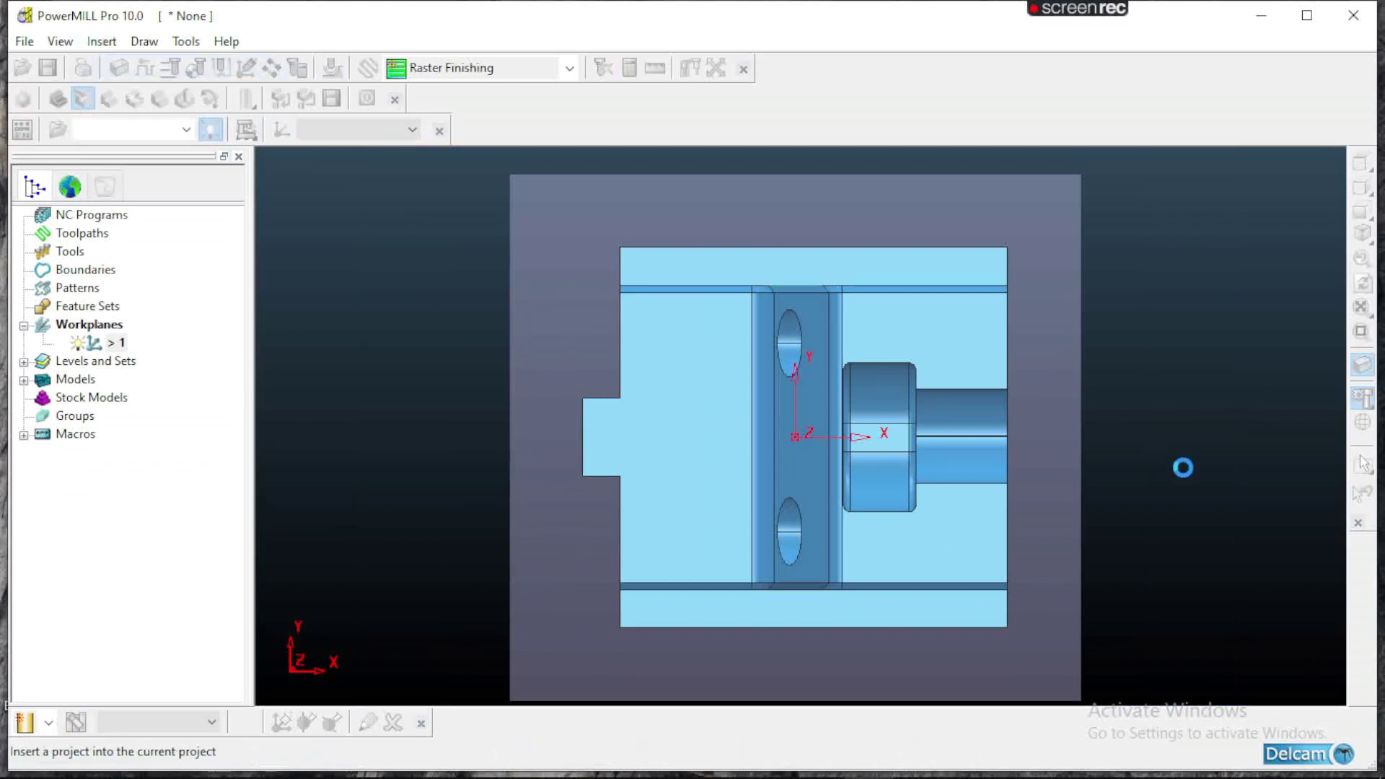
scroll(667, 465, down, 5)
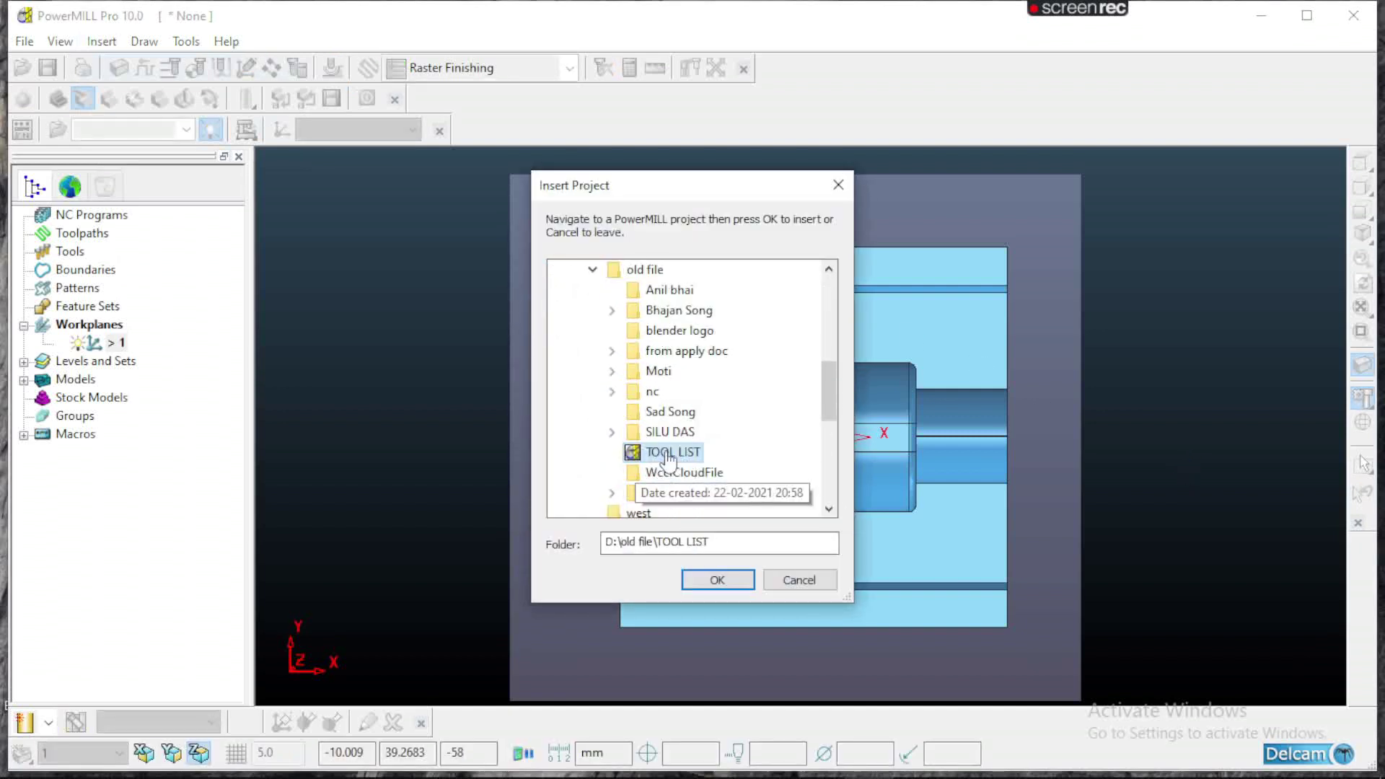
click(721, 577)
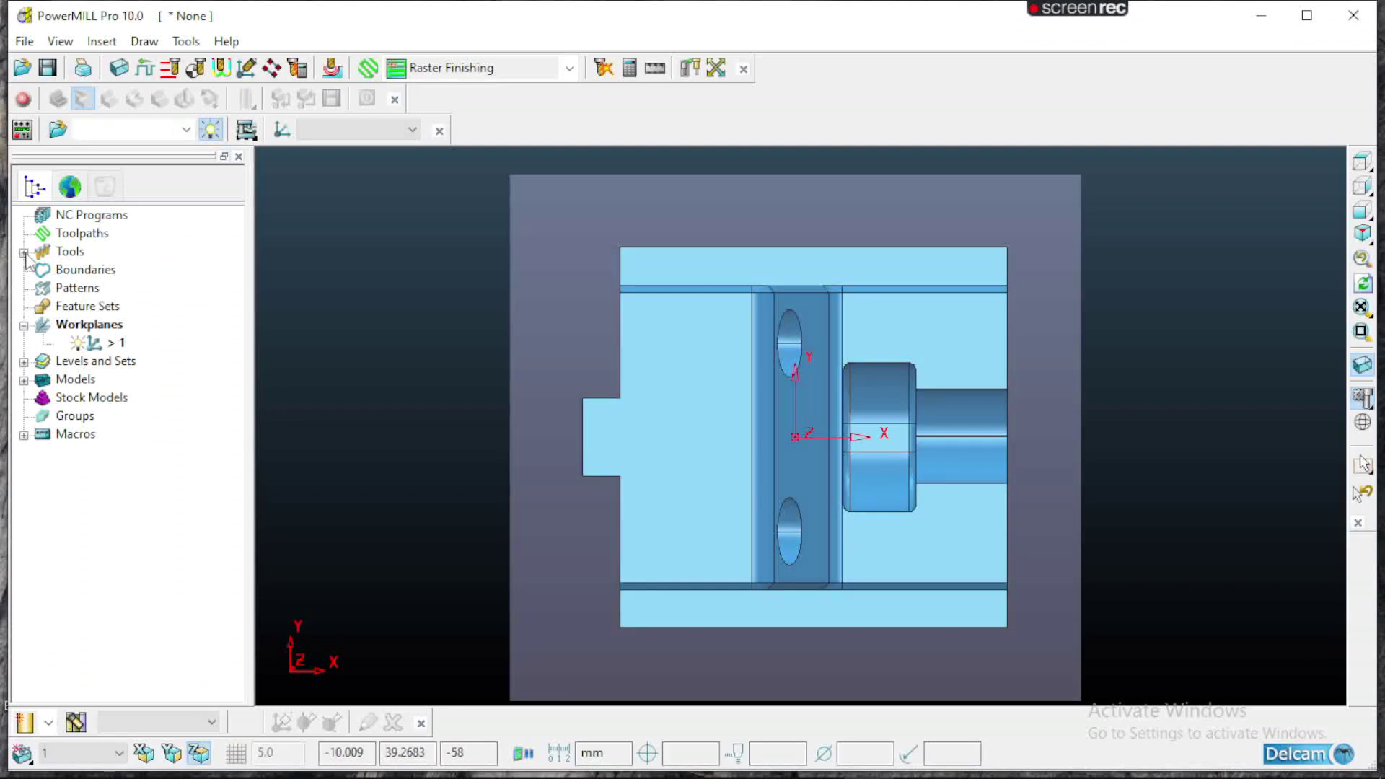
click(24, 251)
scroll(173, 456, up, 7)
click(23, 251)
- Import the additional model tt.x_t from Downloads and dismiss the translation report
middle_drag(826, 469, 829, 548)
click(24, 41)
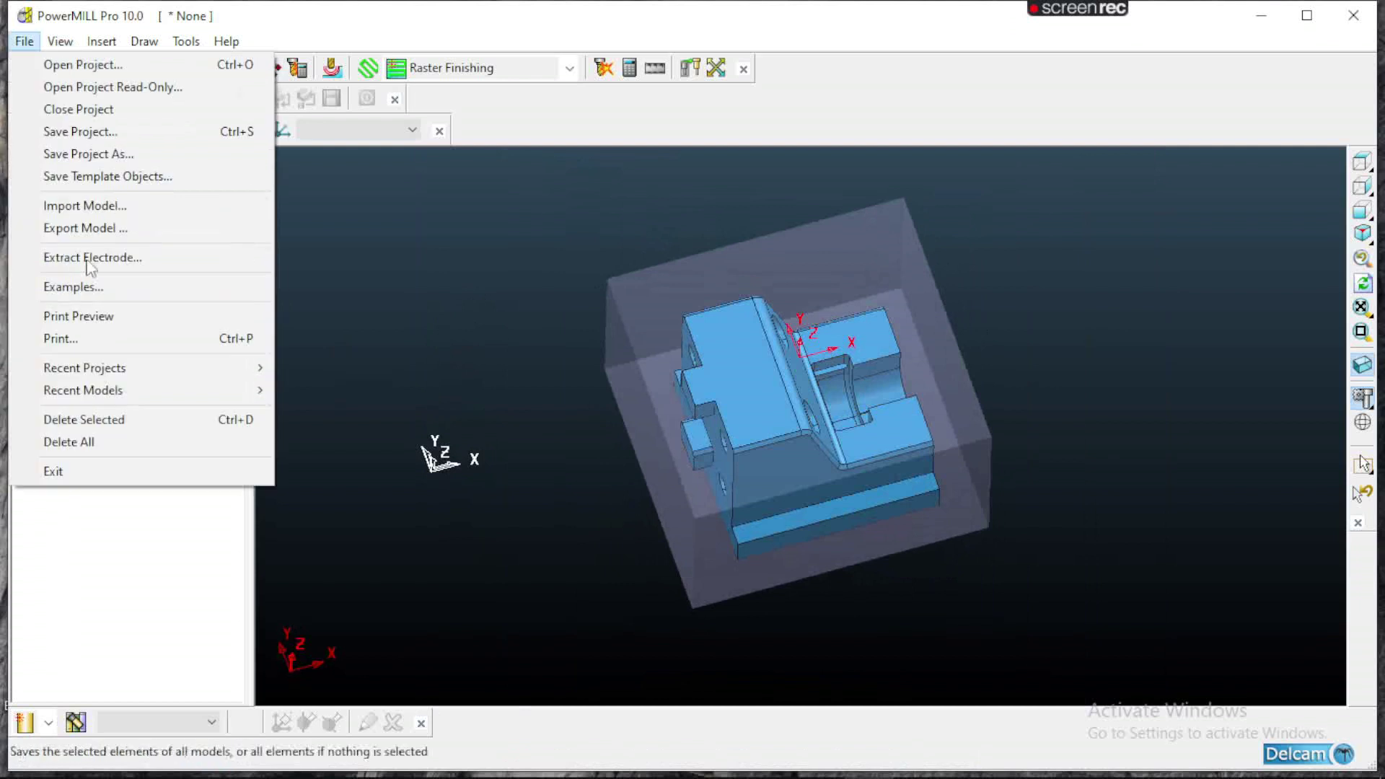
click(72, 204)
double_click(661, 371)
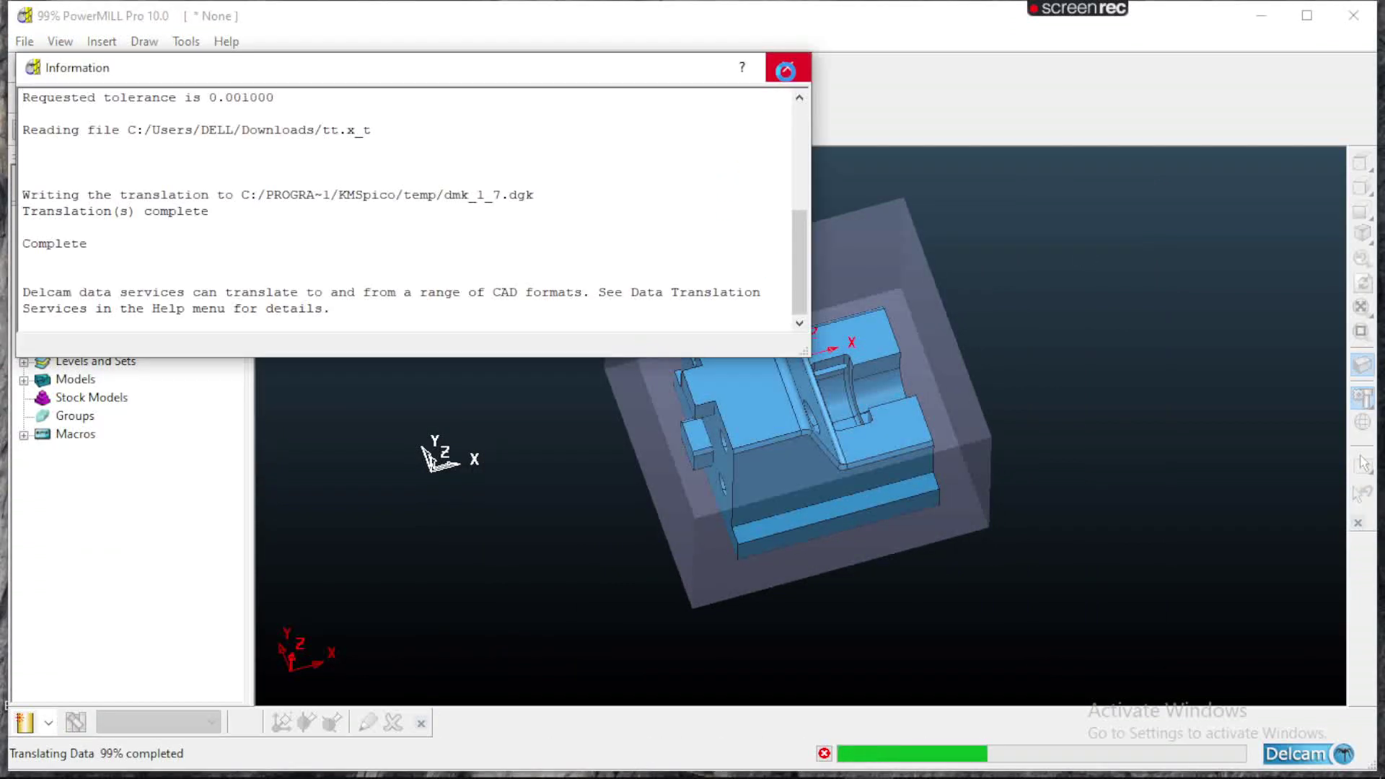
click(791, 69)
- Start an Offset AreaClear Model toolpath and select the D 20 R1.6 tool for it
middle_drag(772, 461, 782, 388)
scroll(782, 388, up, 4)
middle_drag(826, 438, 764, 385)
scroll(764, 385, down, 3)
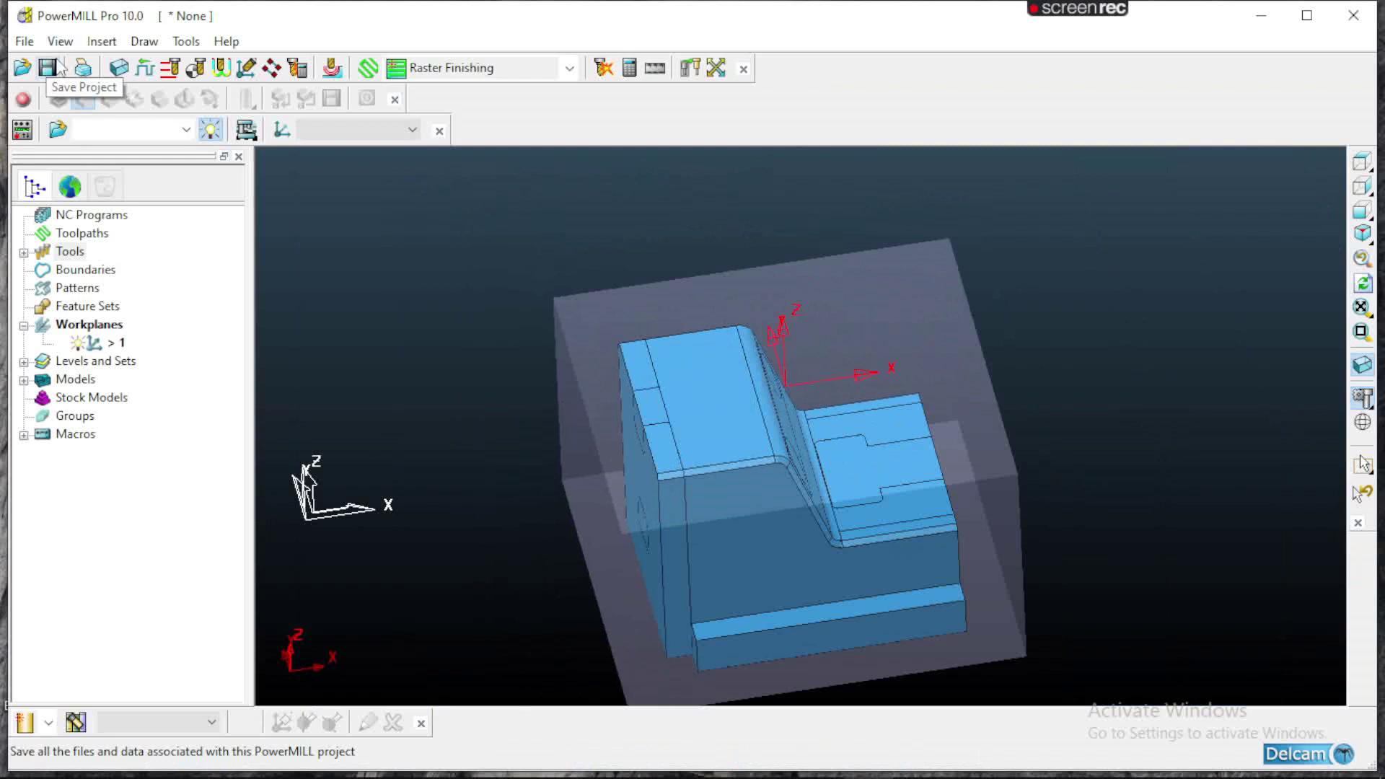
click(569, 68)
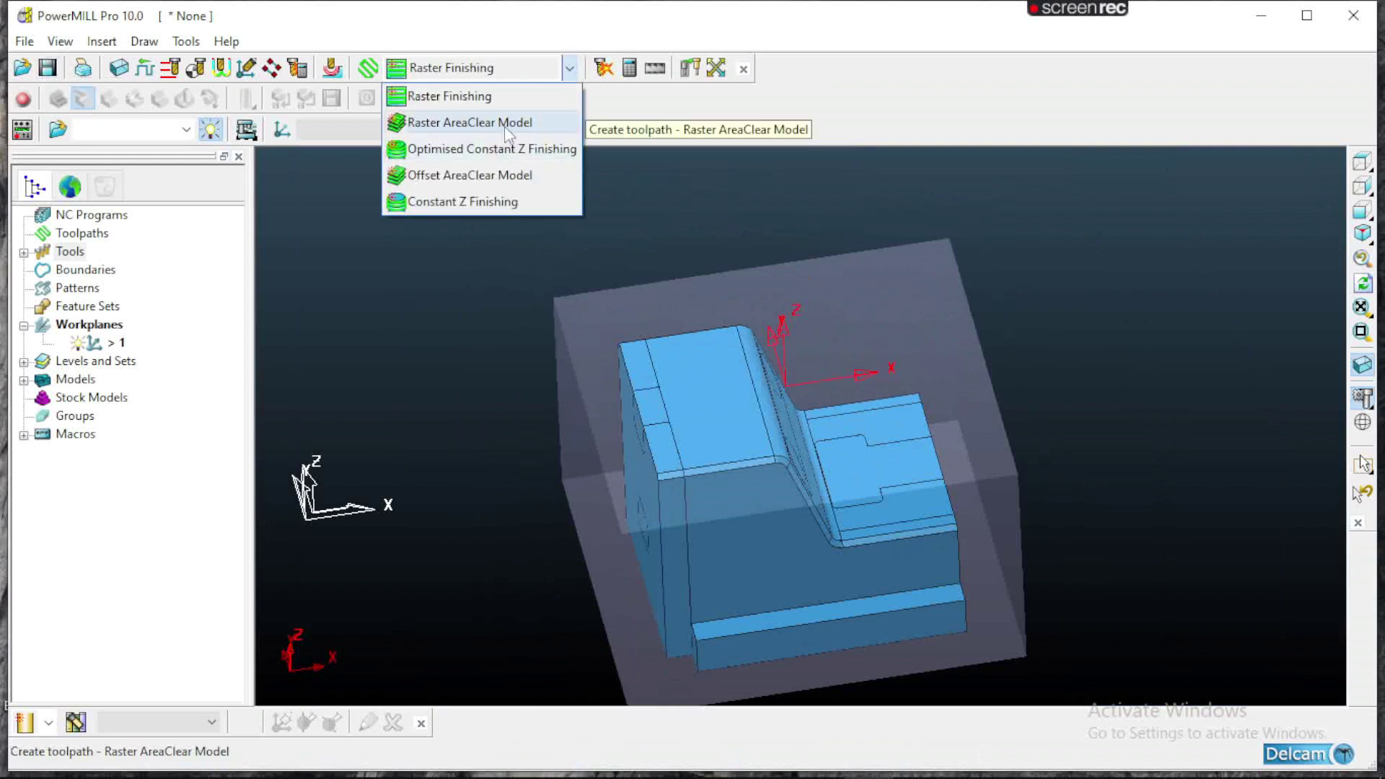
click(517, 182)
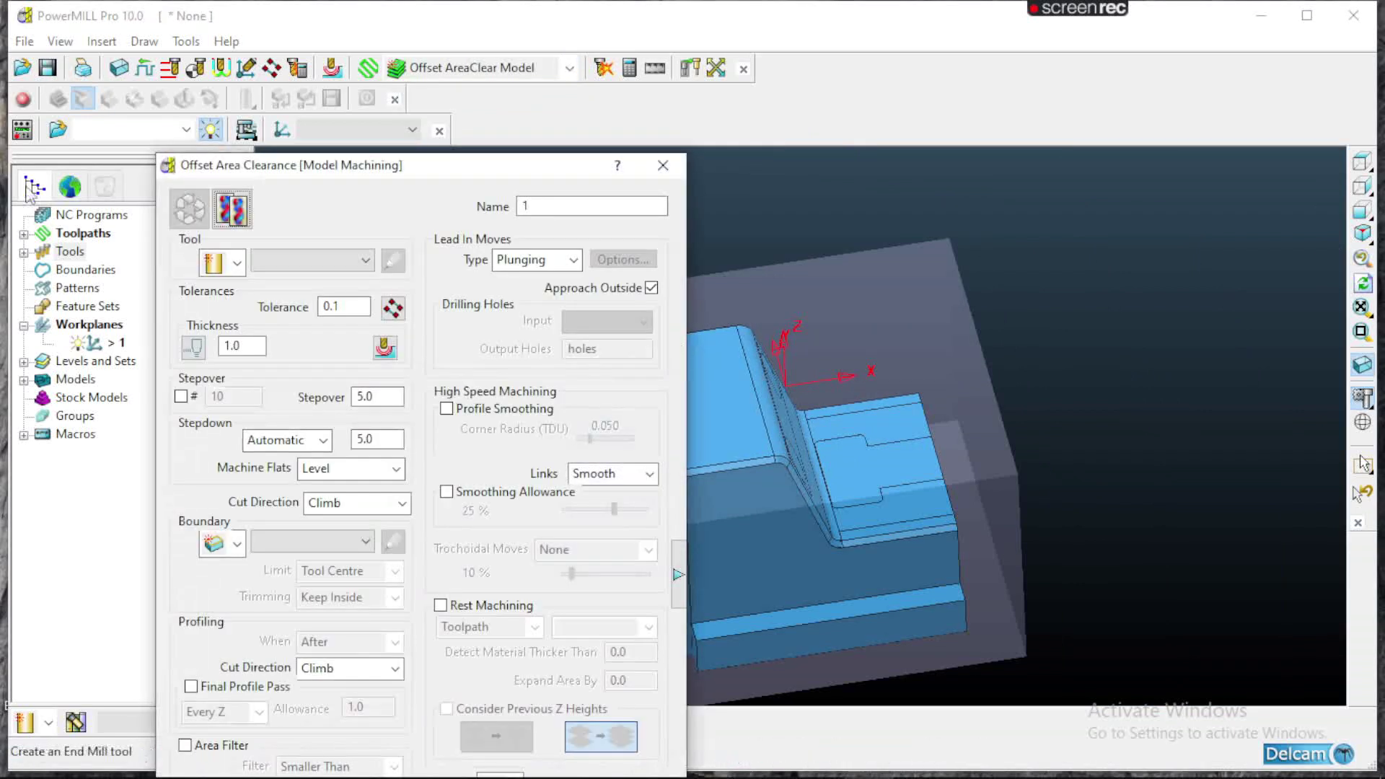
click(312, 260)
scroll(331, 409, down, 6)
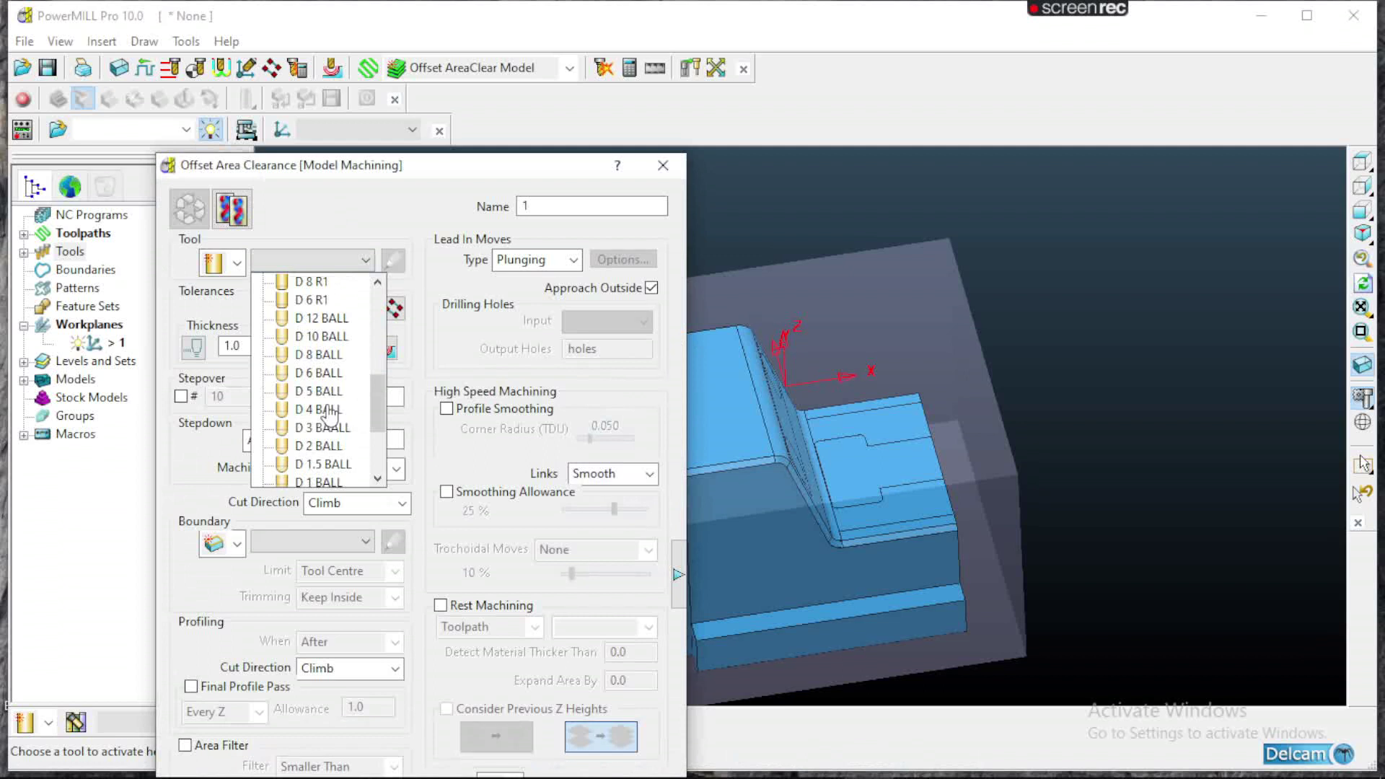
scroll(312, 413, up, 3)
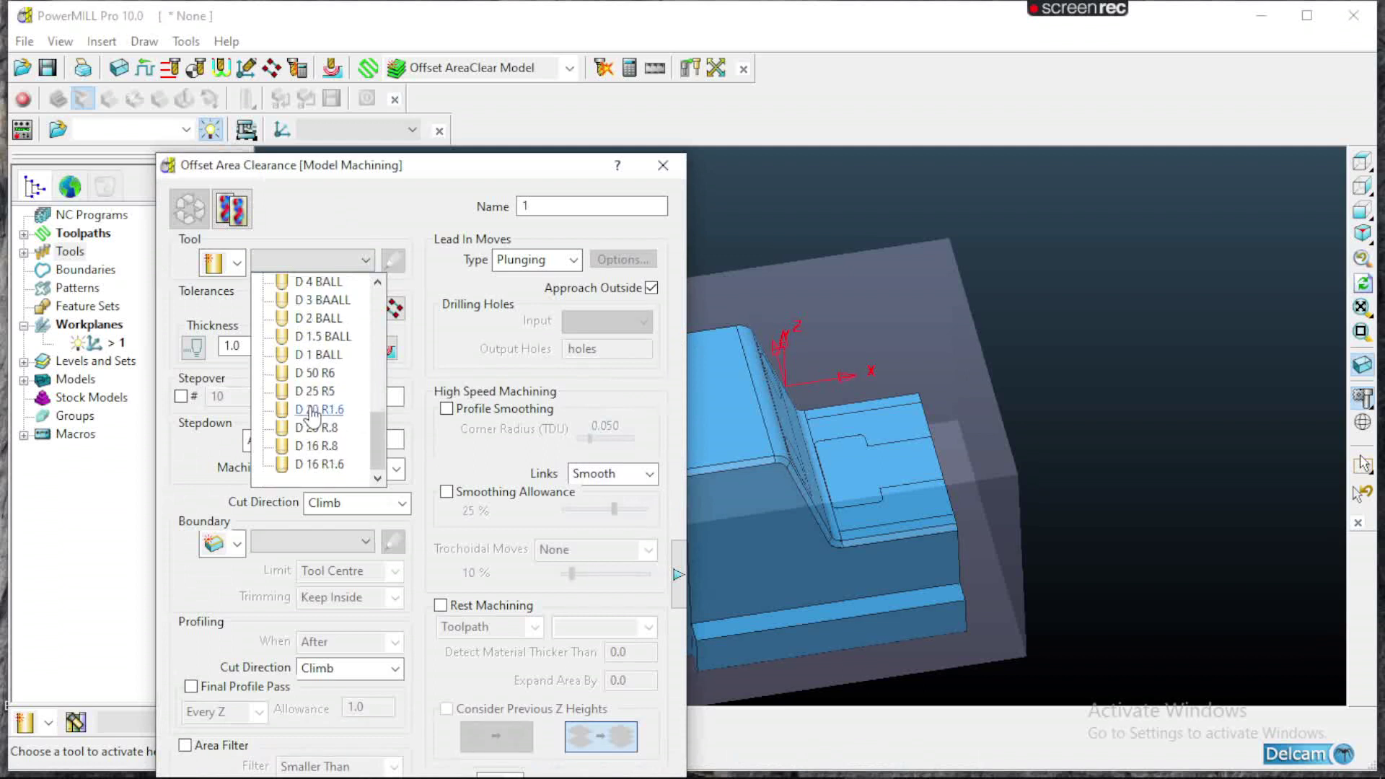
click(312, 411)
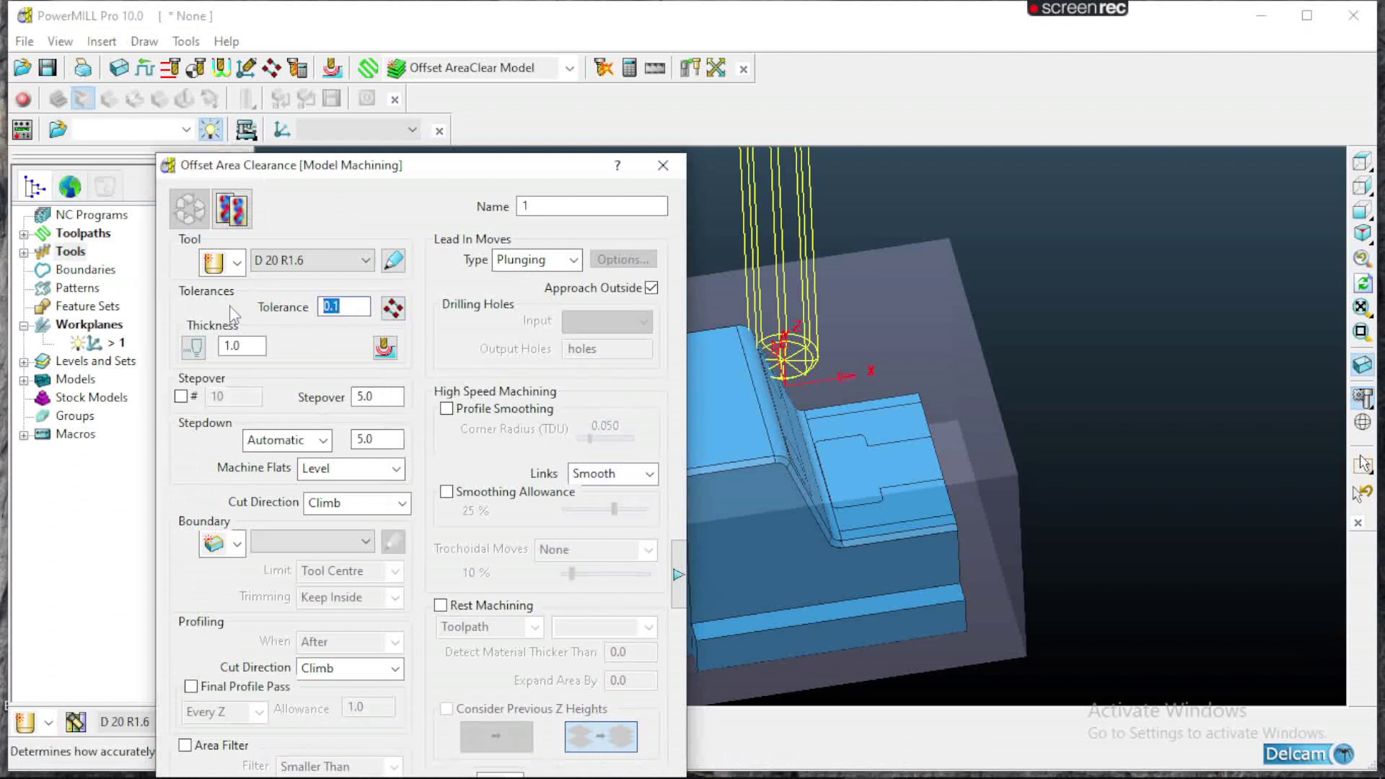
- Set the toolpath tolerance to 0.04, with separate thicknesses of 0.5 radial and 0.2 axial
text(.04)
key(Return)
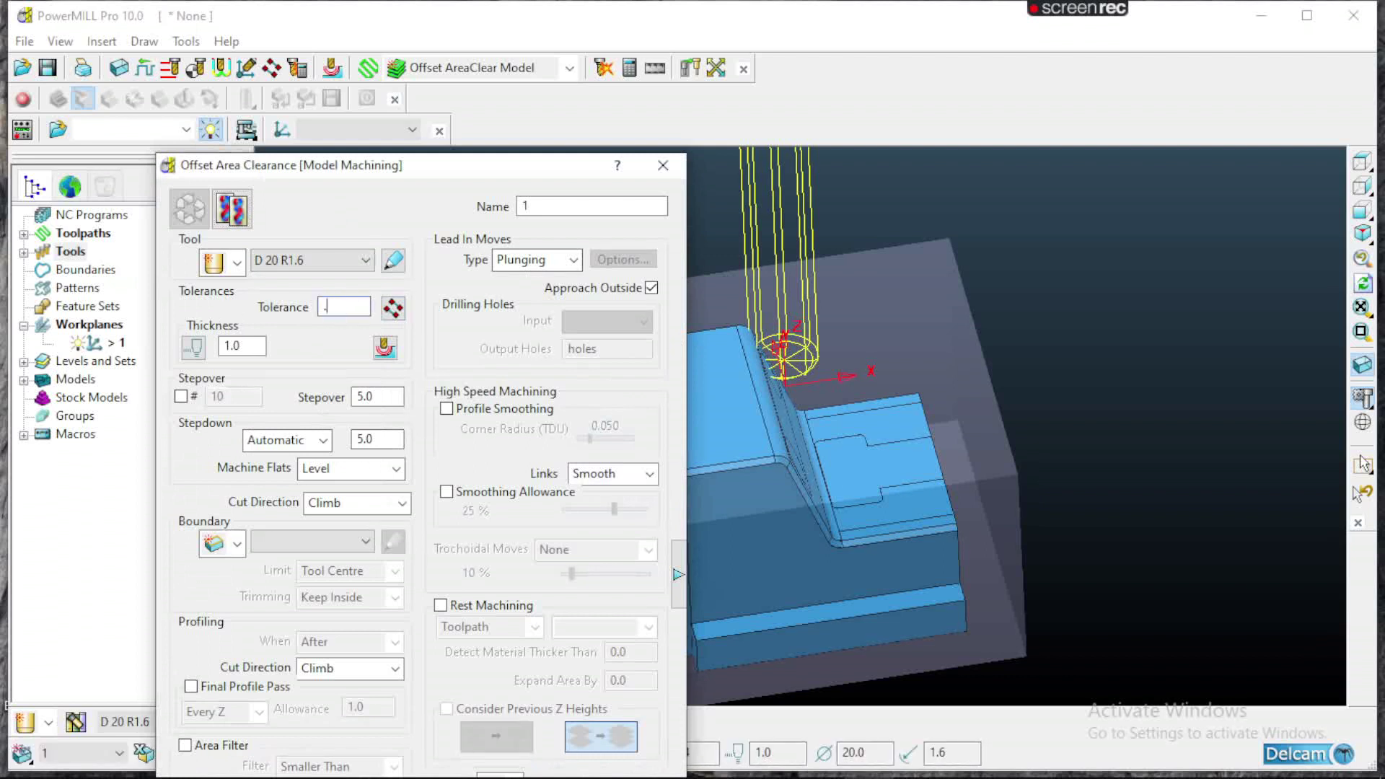
key(Return)
click(189, 348)
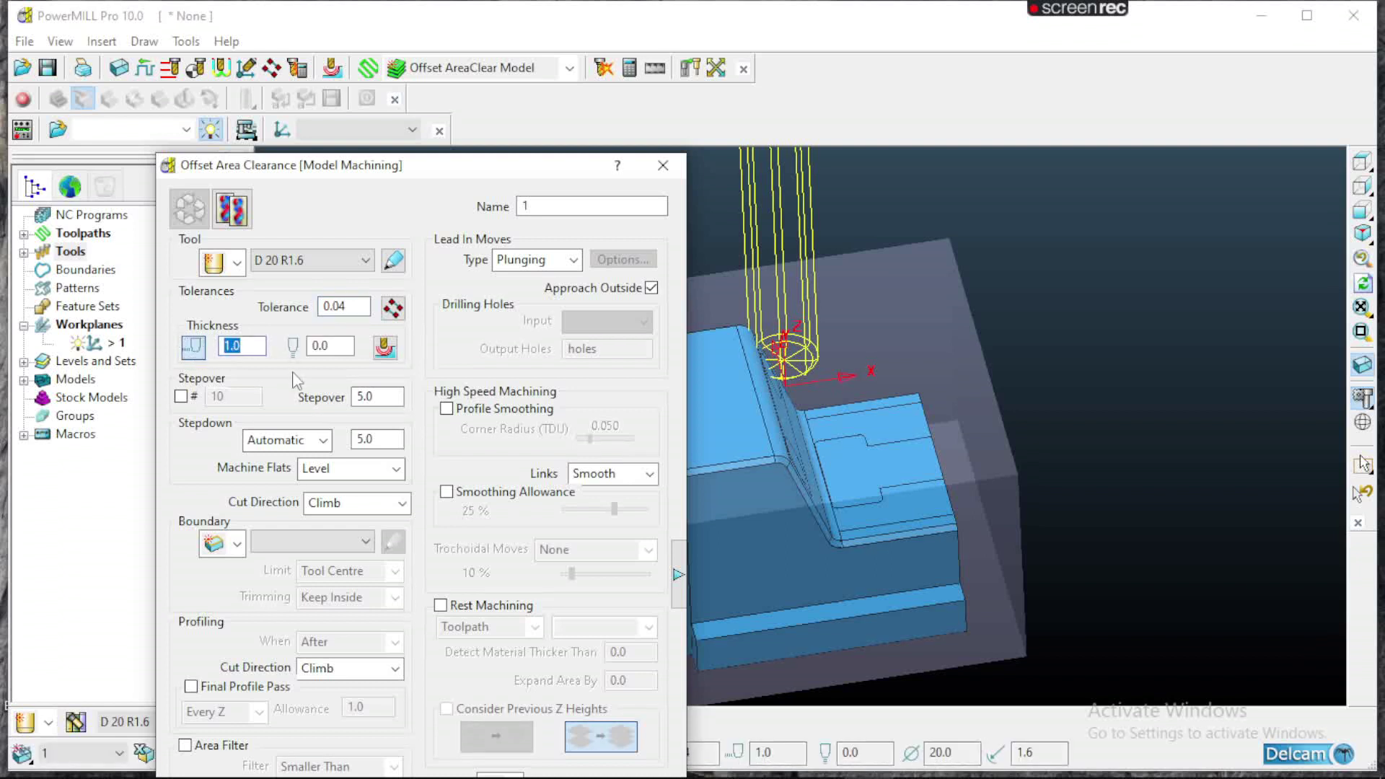
key(Tab)
key(Return)
click(377, 396)
click(242, 346)
- Set the stepover to 8.0 and the stepdown to 0.3, and enable the area filter
click(375, 397)
drag(460, 172, 423, 25)
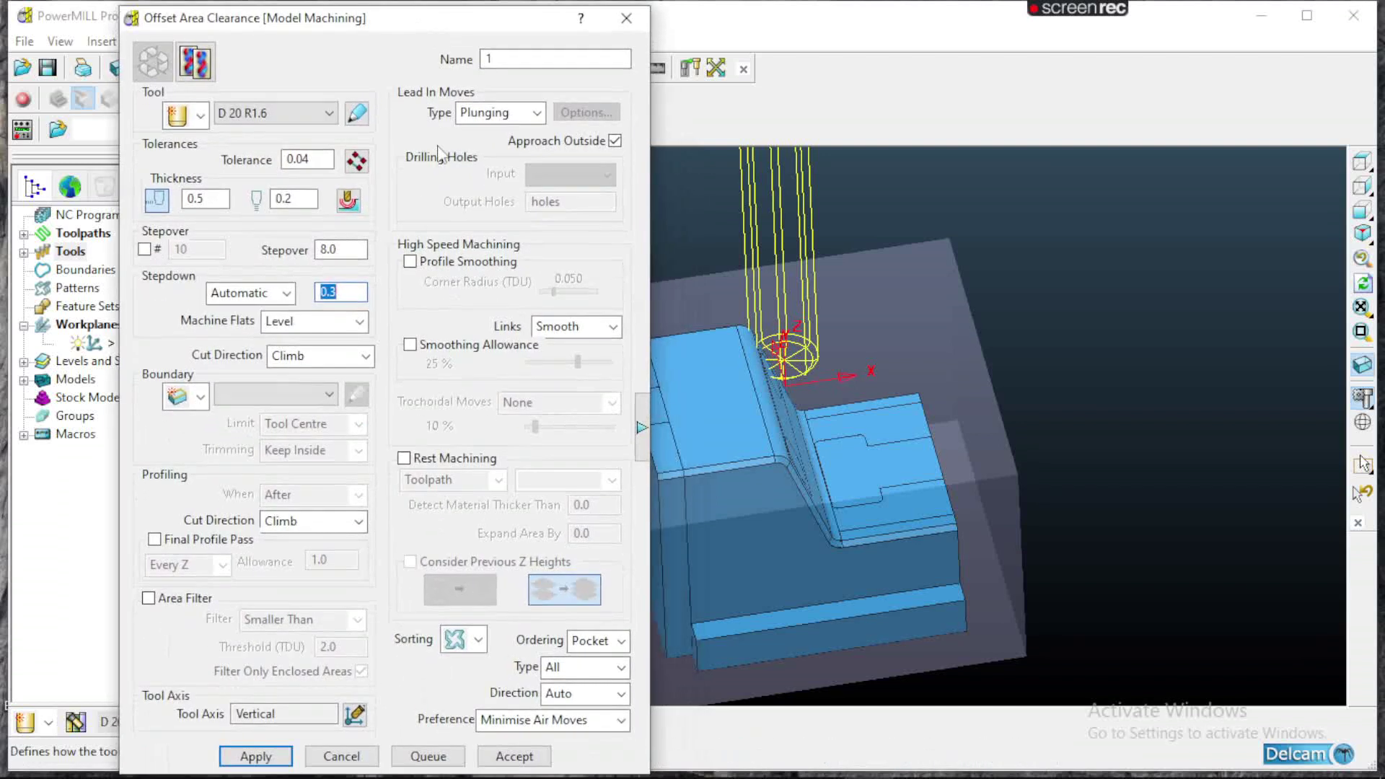
click(148, 598)
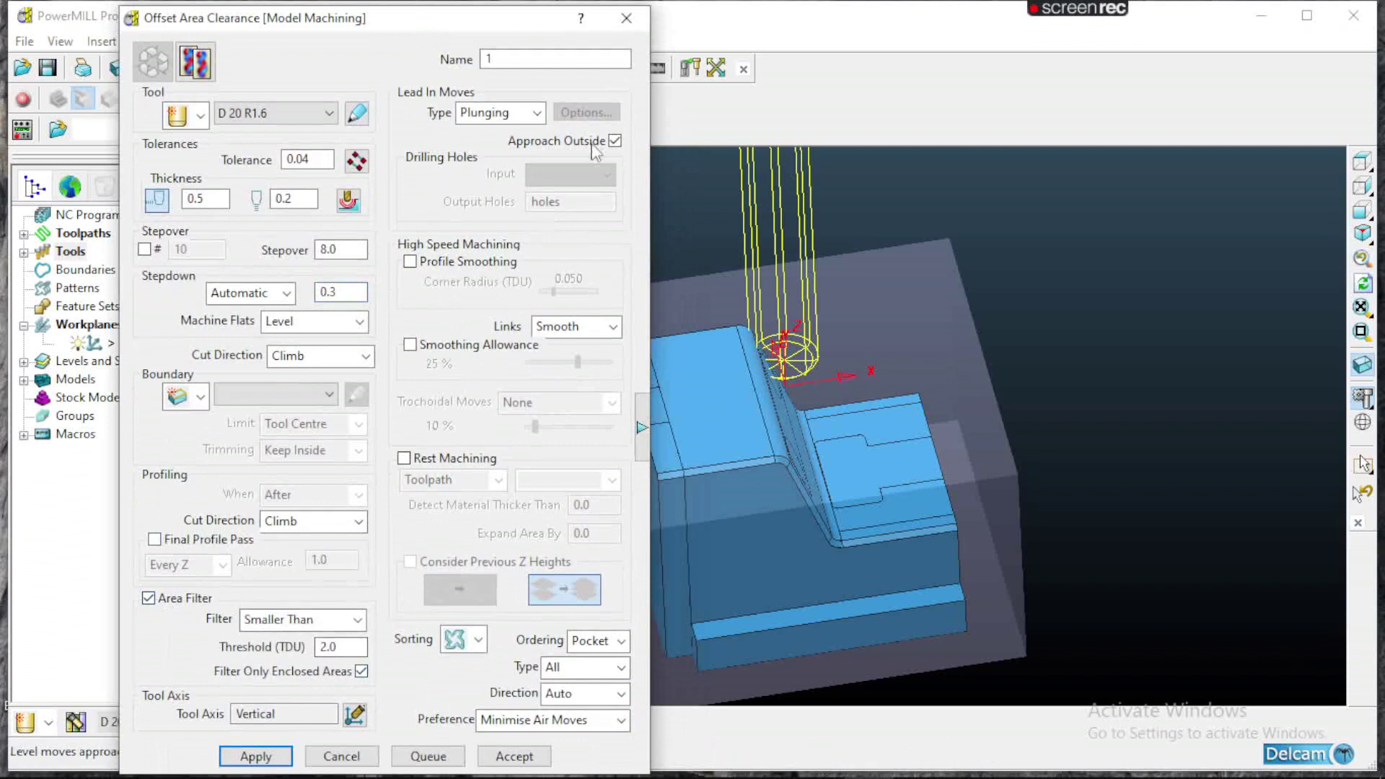
- Enable profile smoothing with a corner radius of 0.200 TDU and a smoothing allowance of 27%
drag(553, 291, 595, 291)
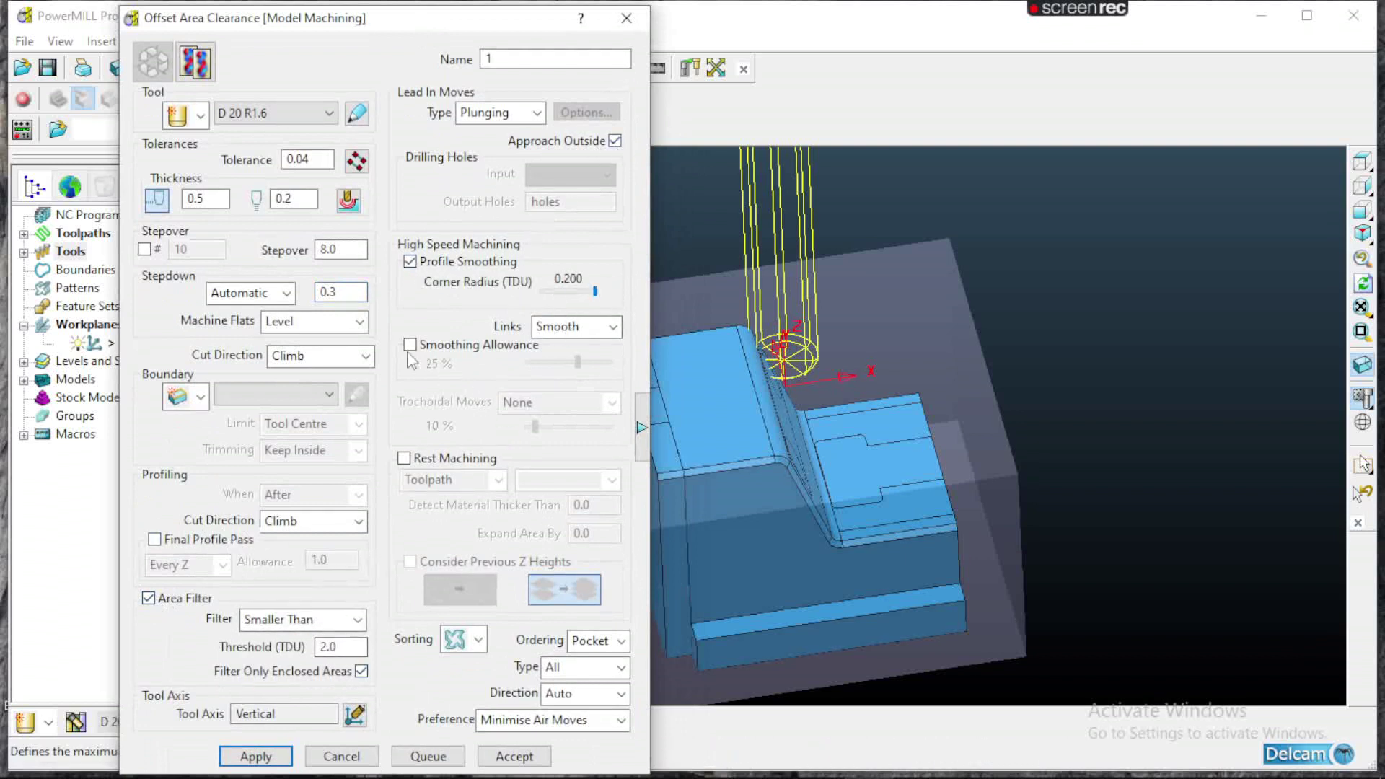
click(596, 330)
click(570, 364)
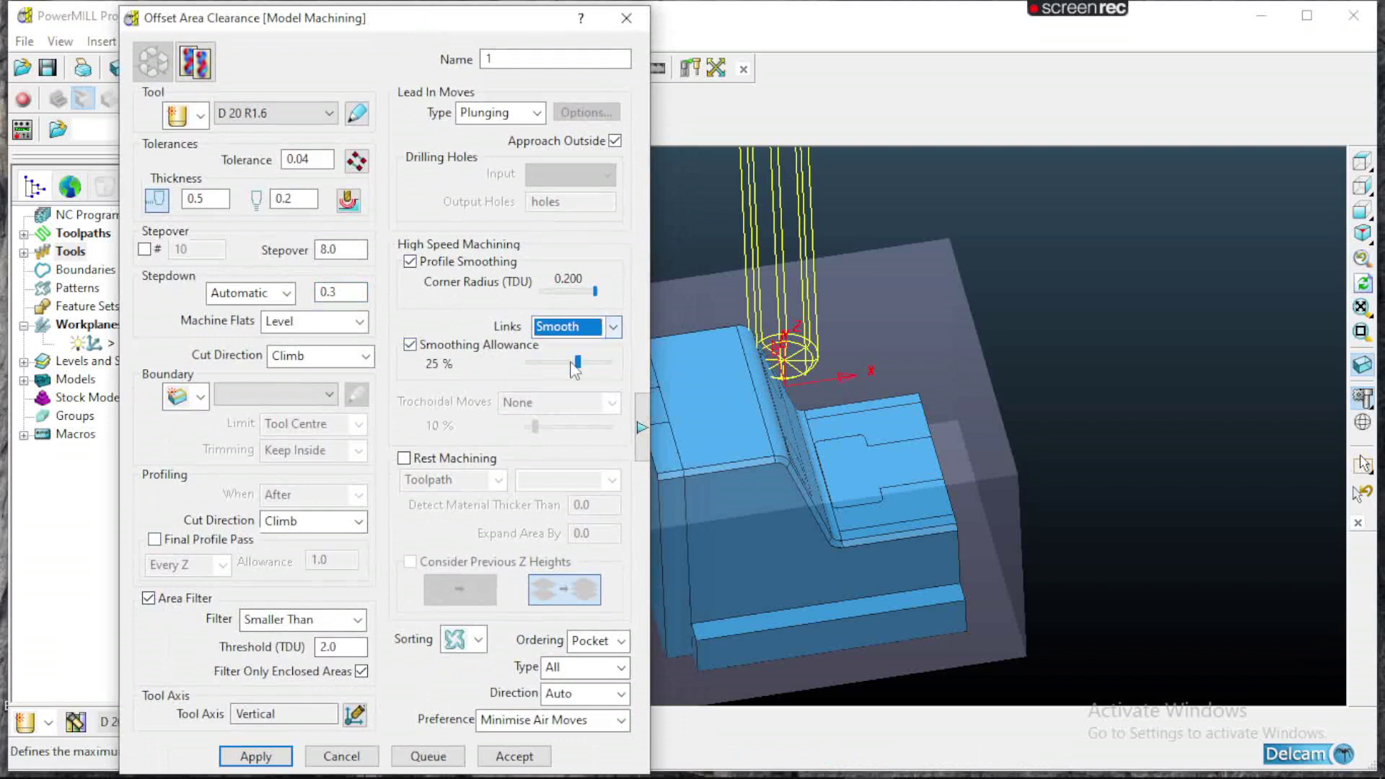
mouse_move(578, 363)
mouse_down()
mouse_move(594, 360)
mouse_move(581, 362)
mouse_up()
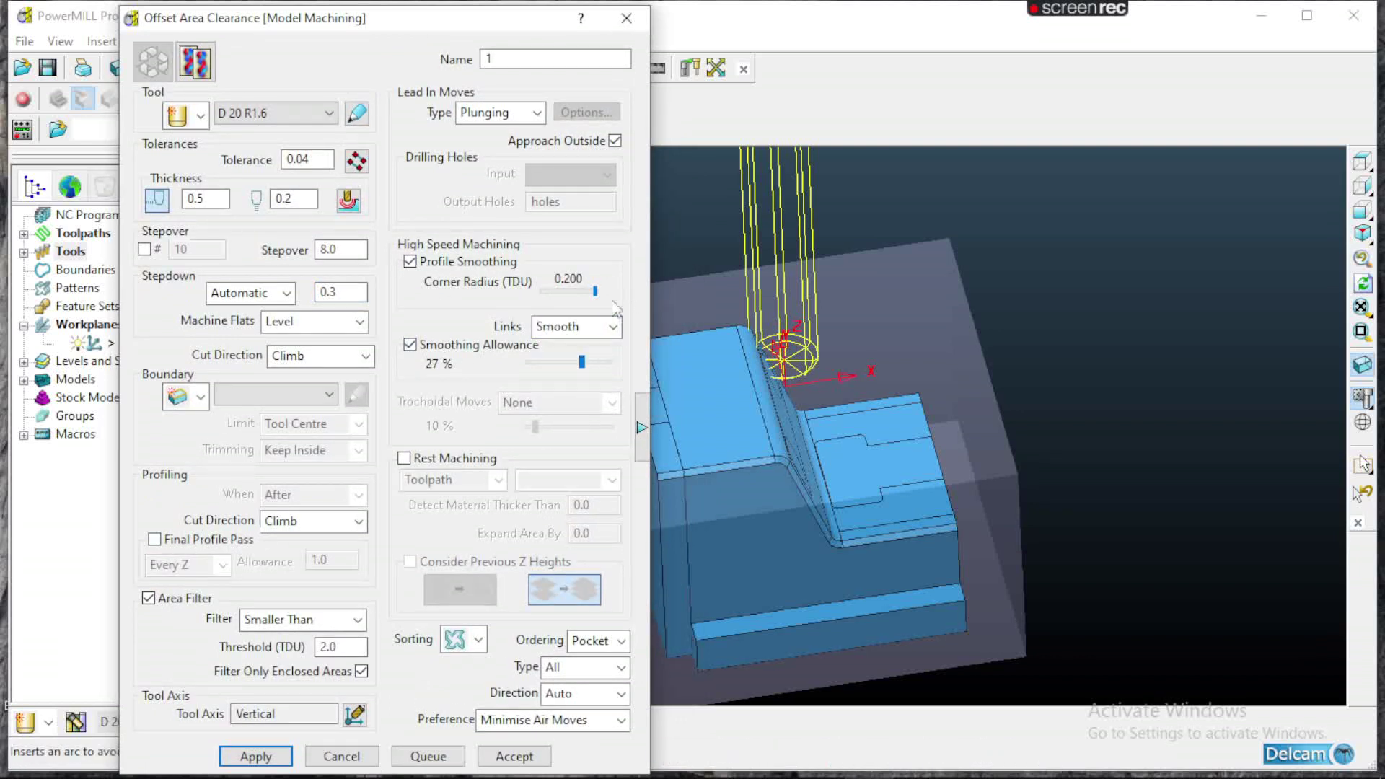
- Calculate the offset area clearance toolpath with the tool allowed outside the block
click(649, 425)
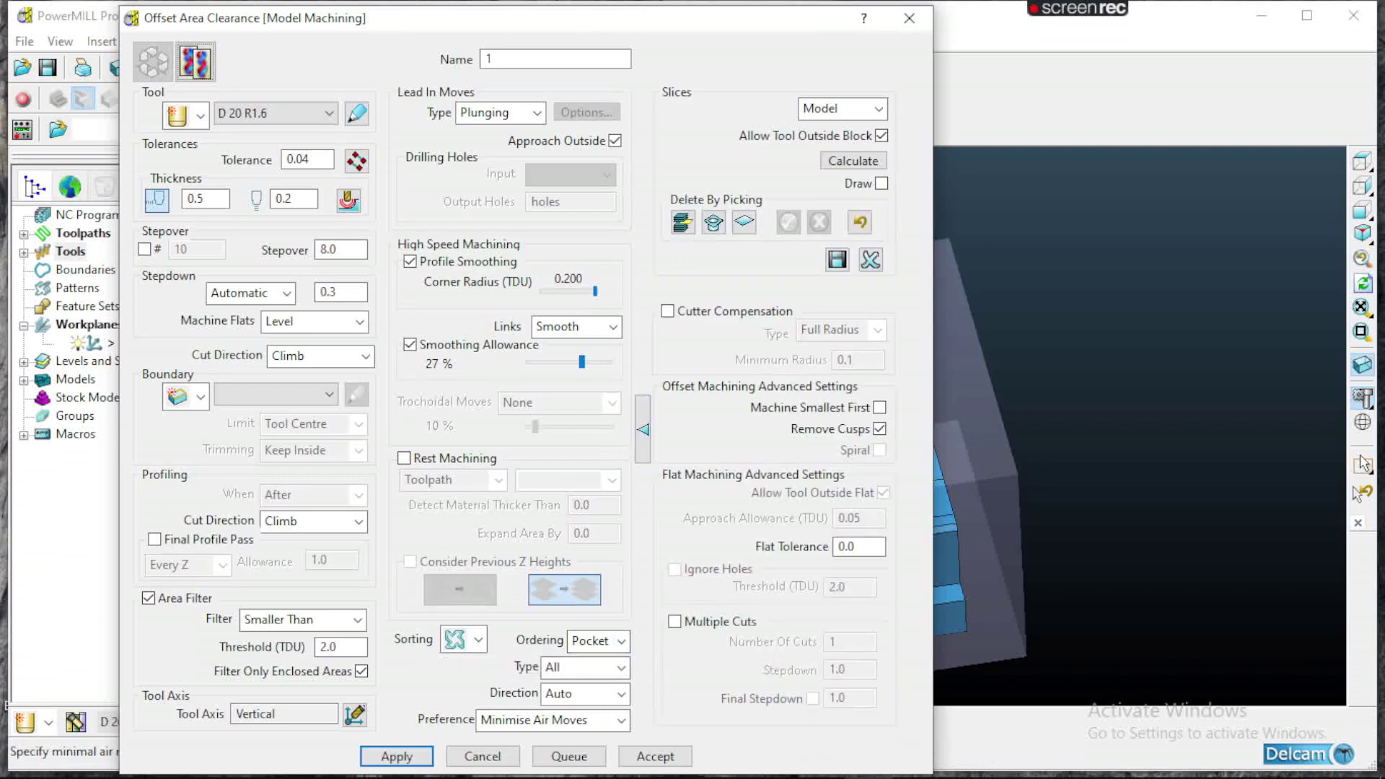
click(396, 756)
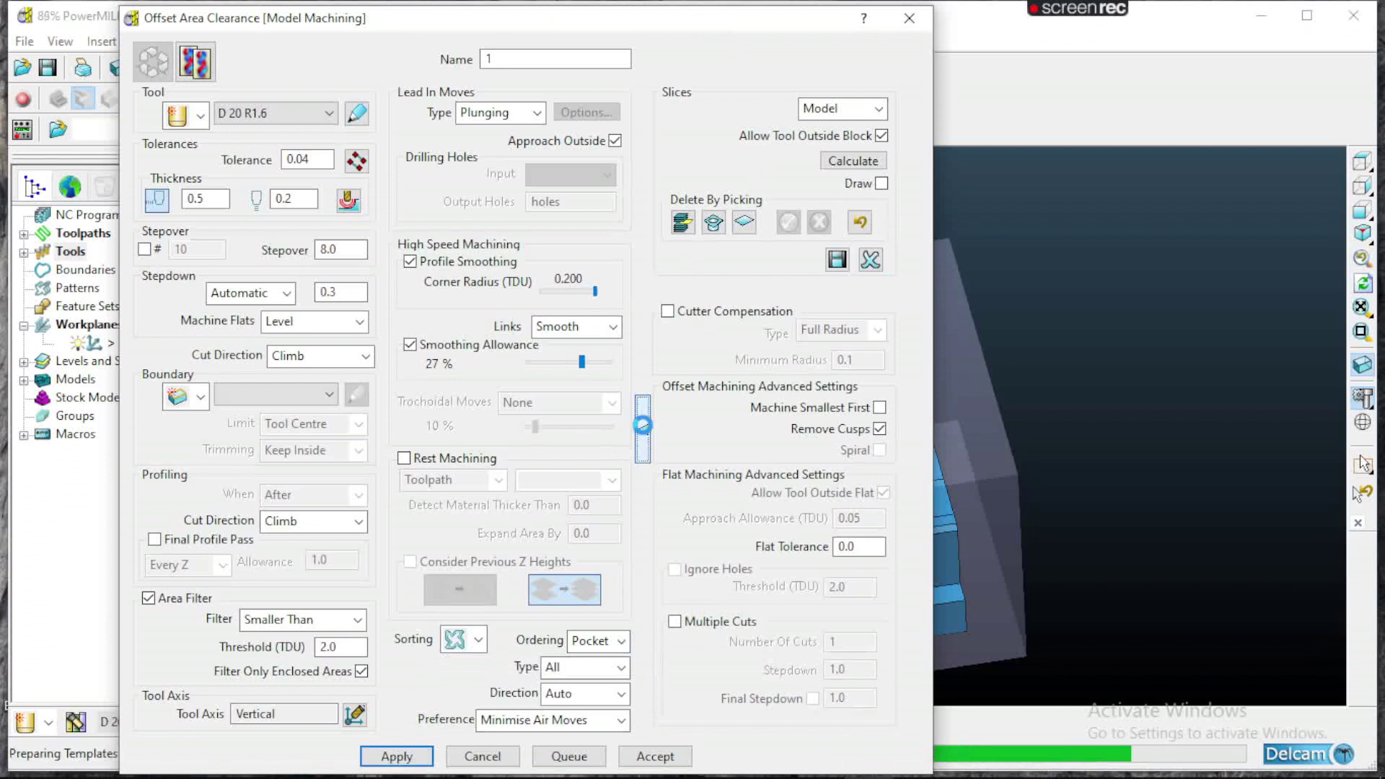
click(642, 425)
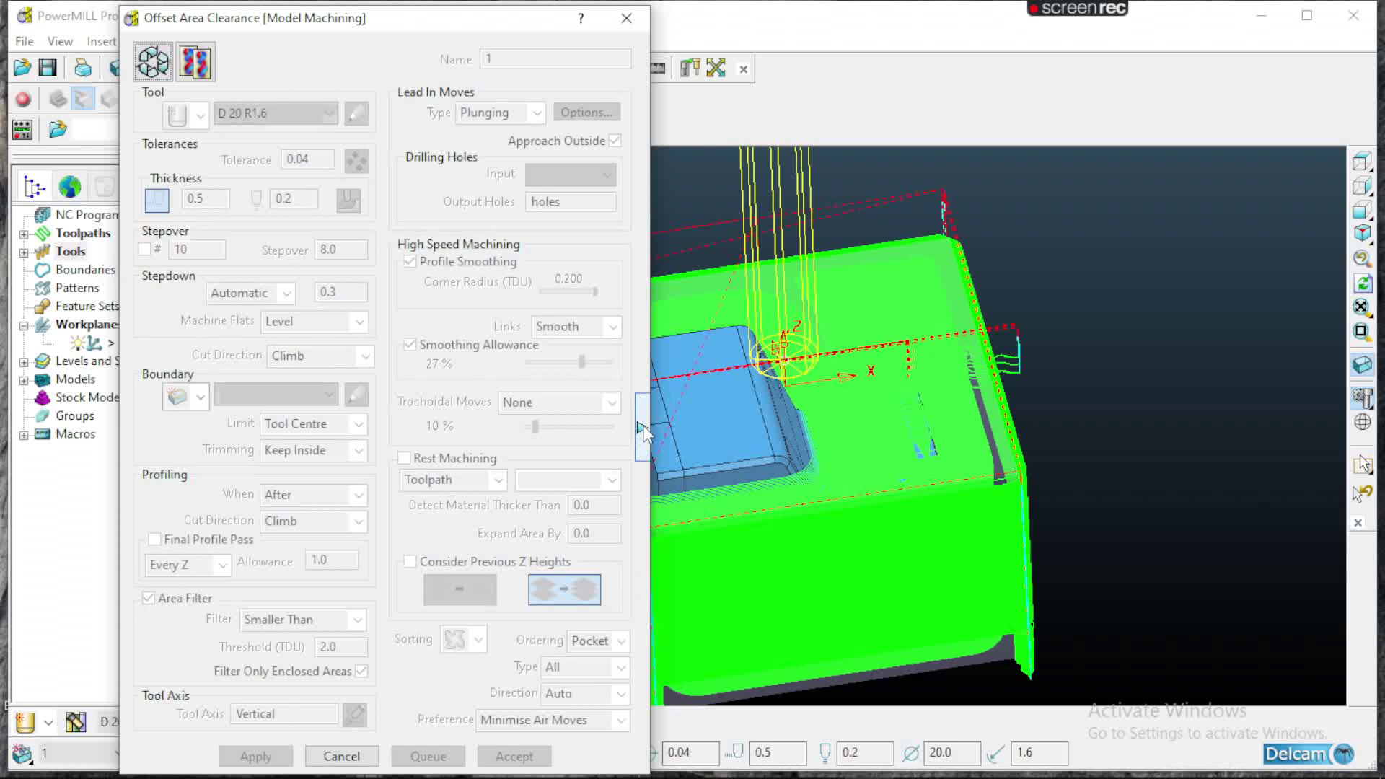
- Examine the calculated roughing toolpath around the block's corners and edges, leaving the toolpath settings
middle_drag(1156, 409, 789, 302)
scroll(790, 303, up, 10)
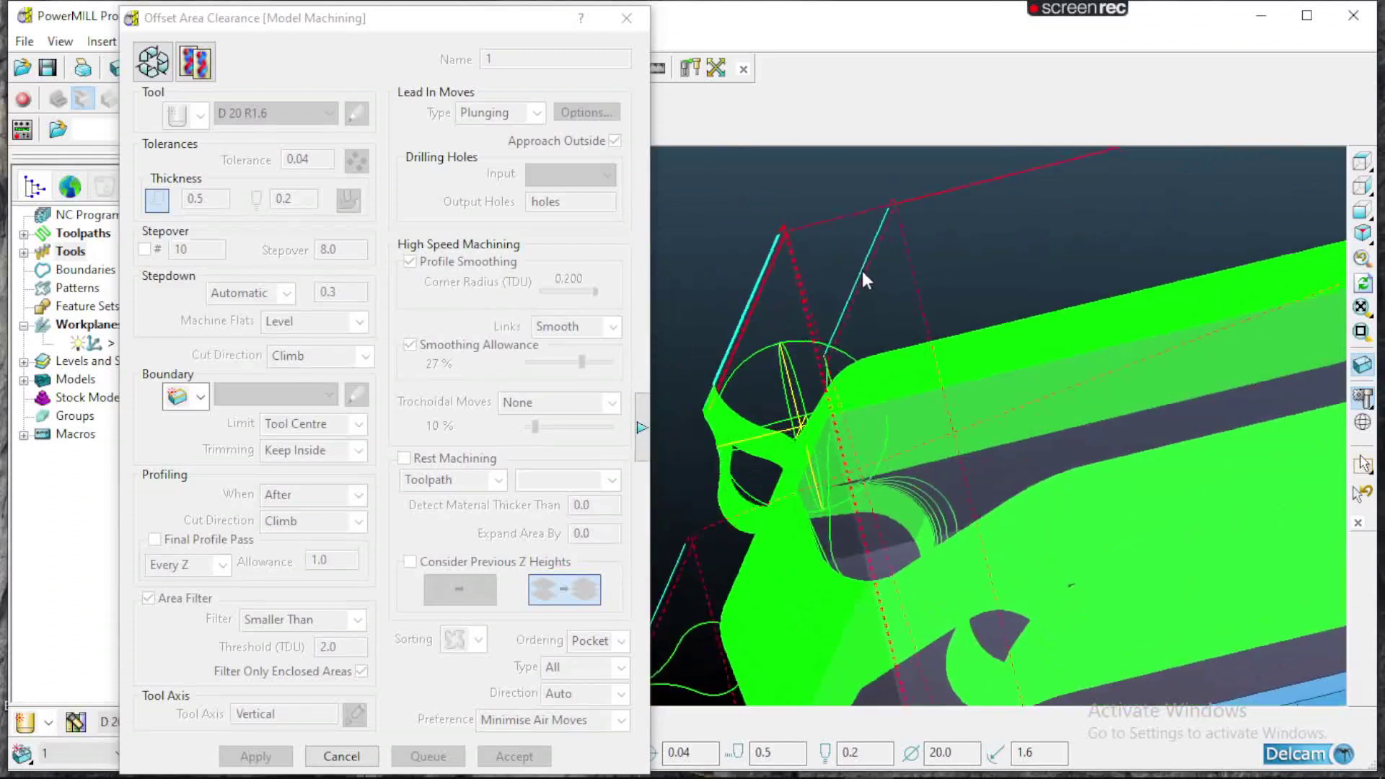
scroll(896, 310, down, 10)
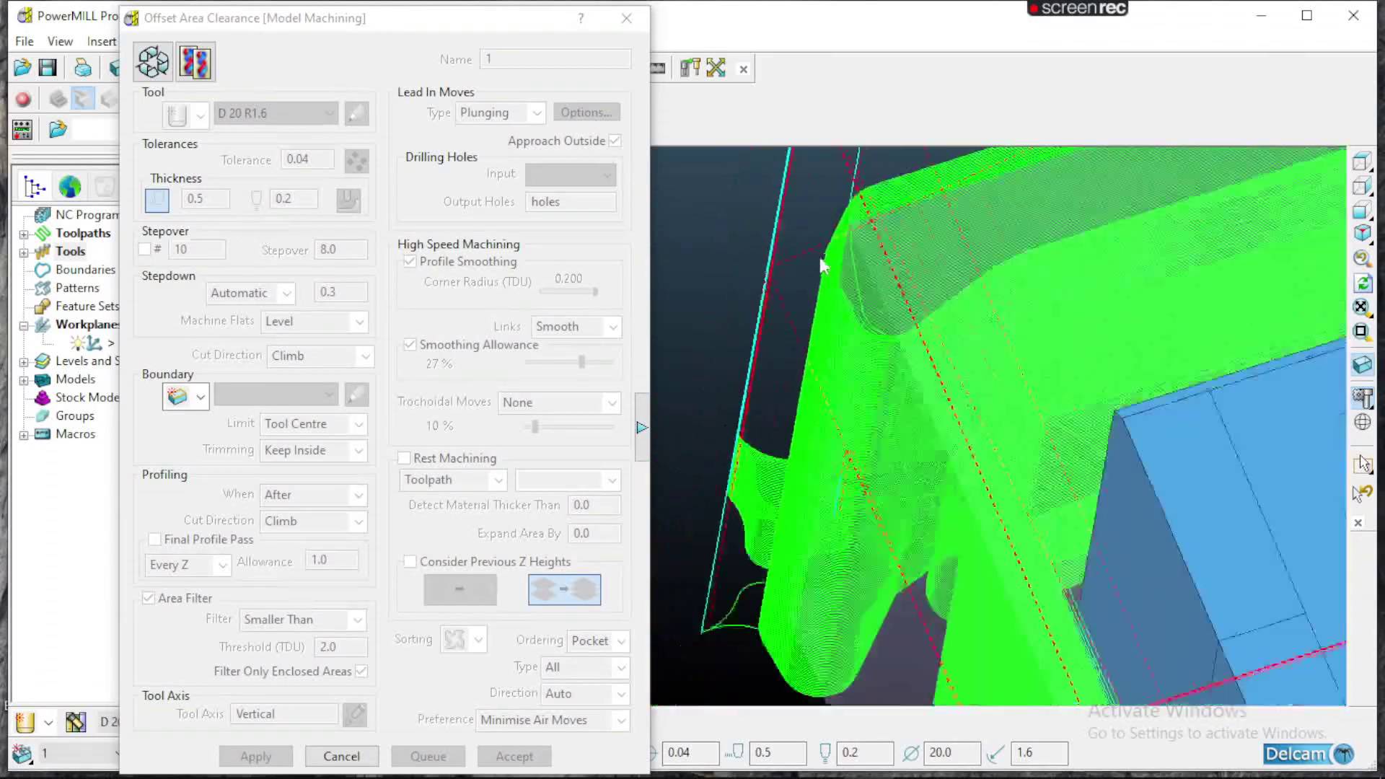
scroll(1107, 409, up, 8)
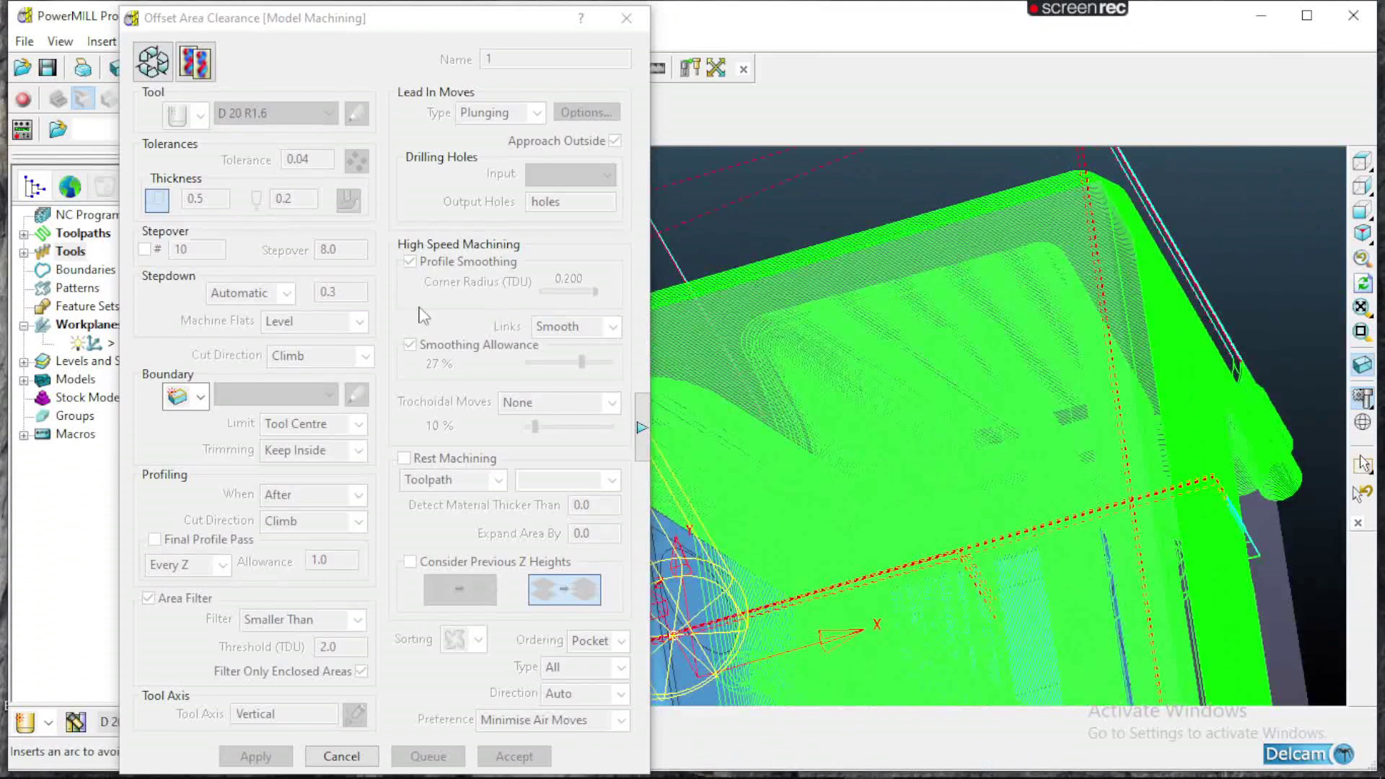
scroll(962, 482, down, 8)
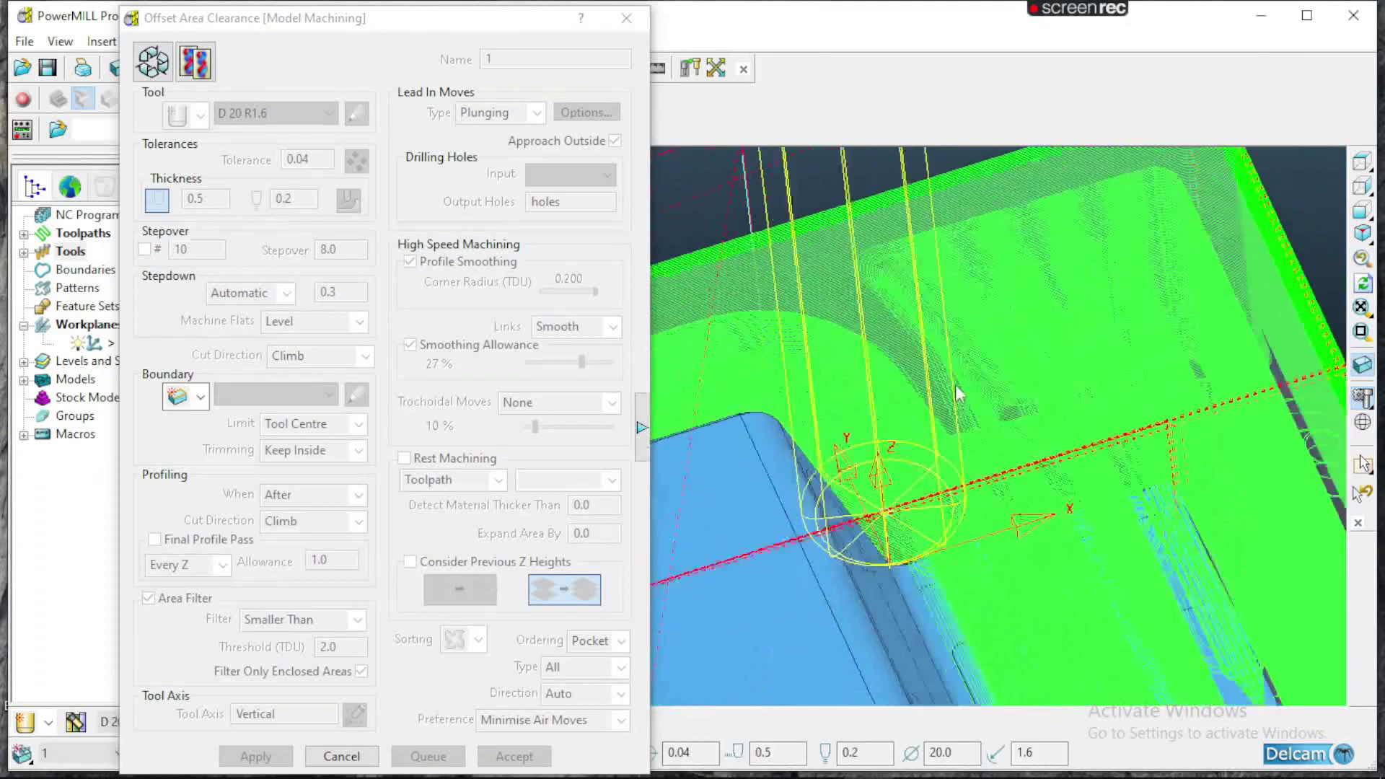
key(Escape)
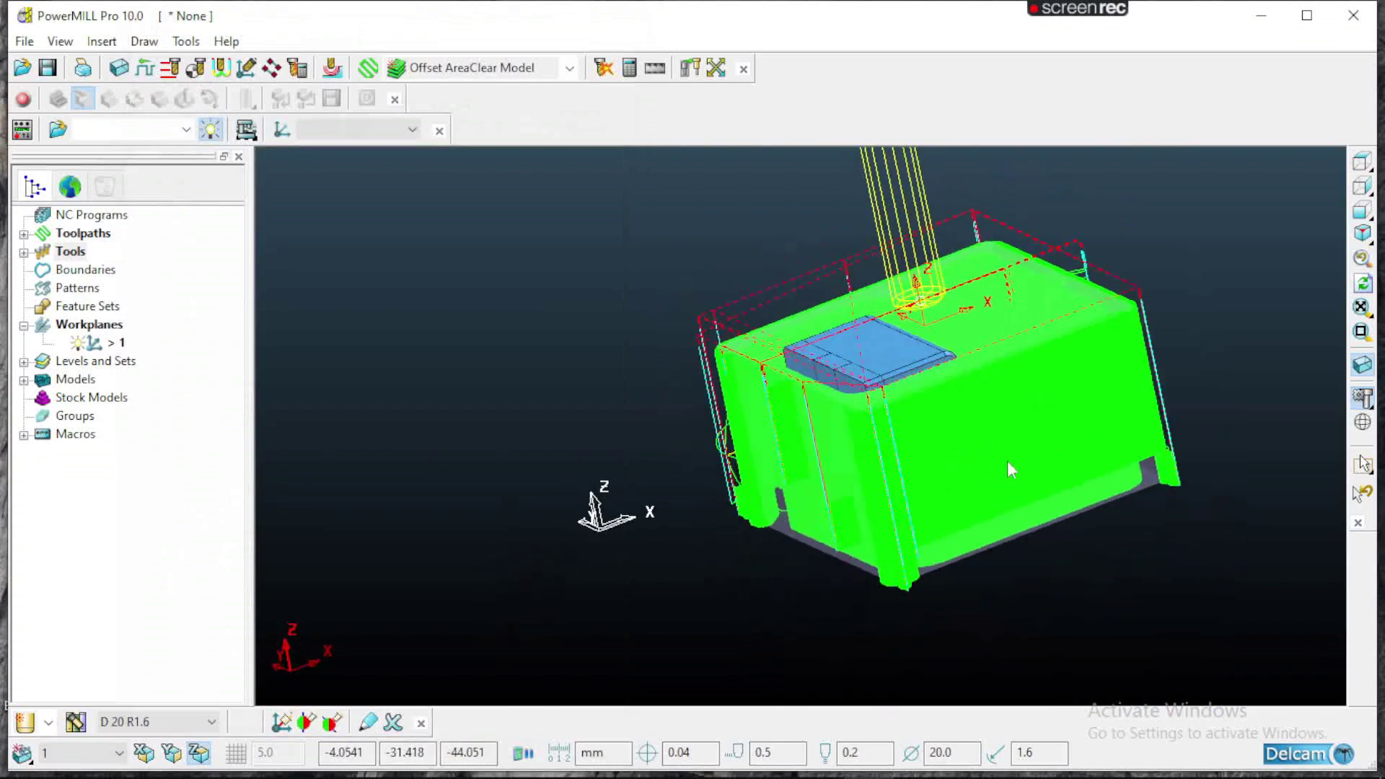
scroll(979, 465, up, 6)
middle_drag(902, 379, 642, 322)
scroll(642, 323, up, 6)
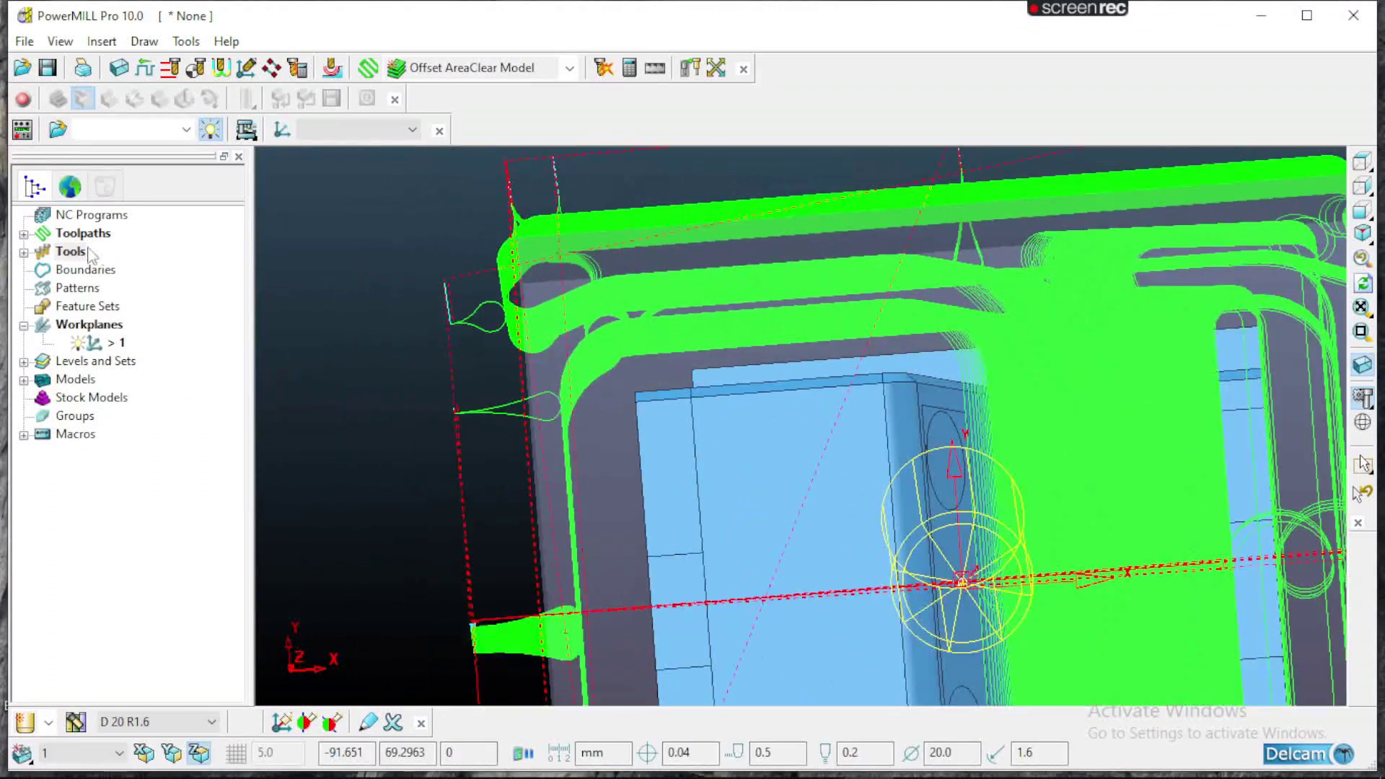
- Reopen toolpath 1 for editing, disable Approach Outside and Allow Tool Outside Block, and recalculate it
click(24, 234)
right_click(109, 254)
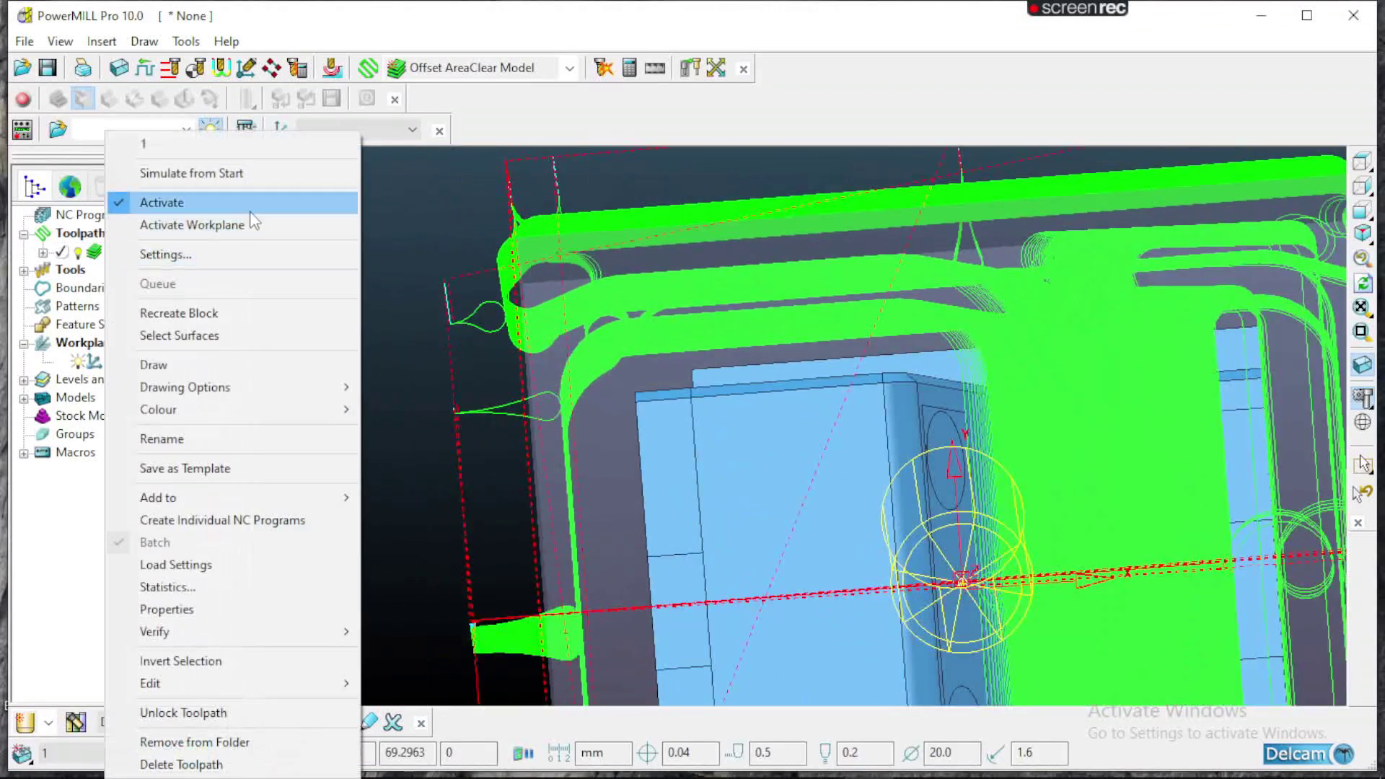
click(232, 255)
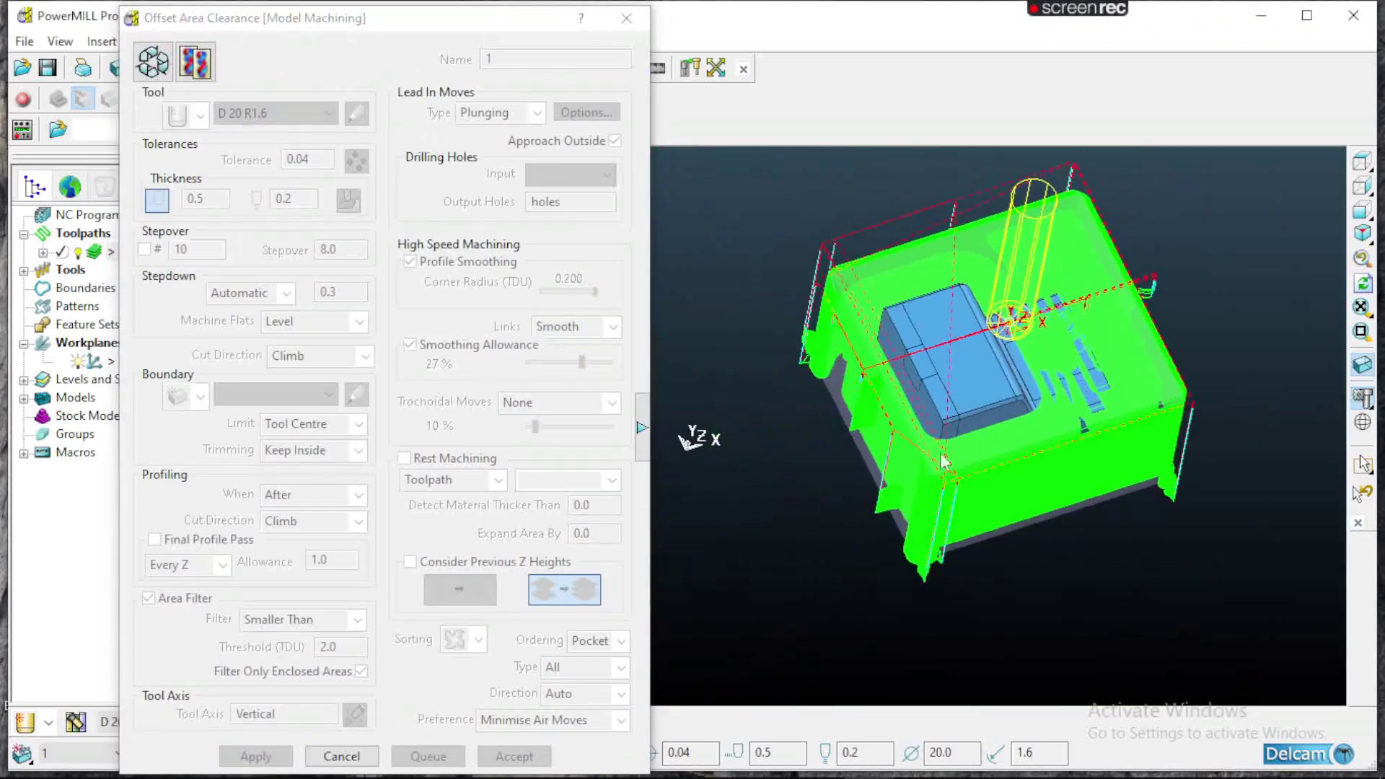
click(155, 64)
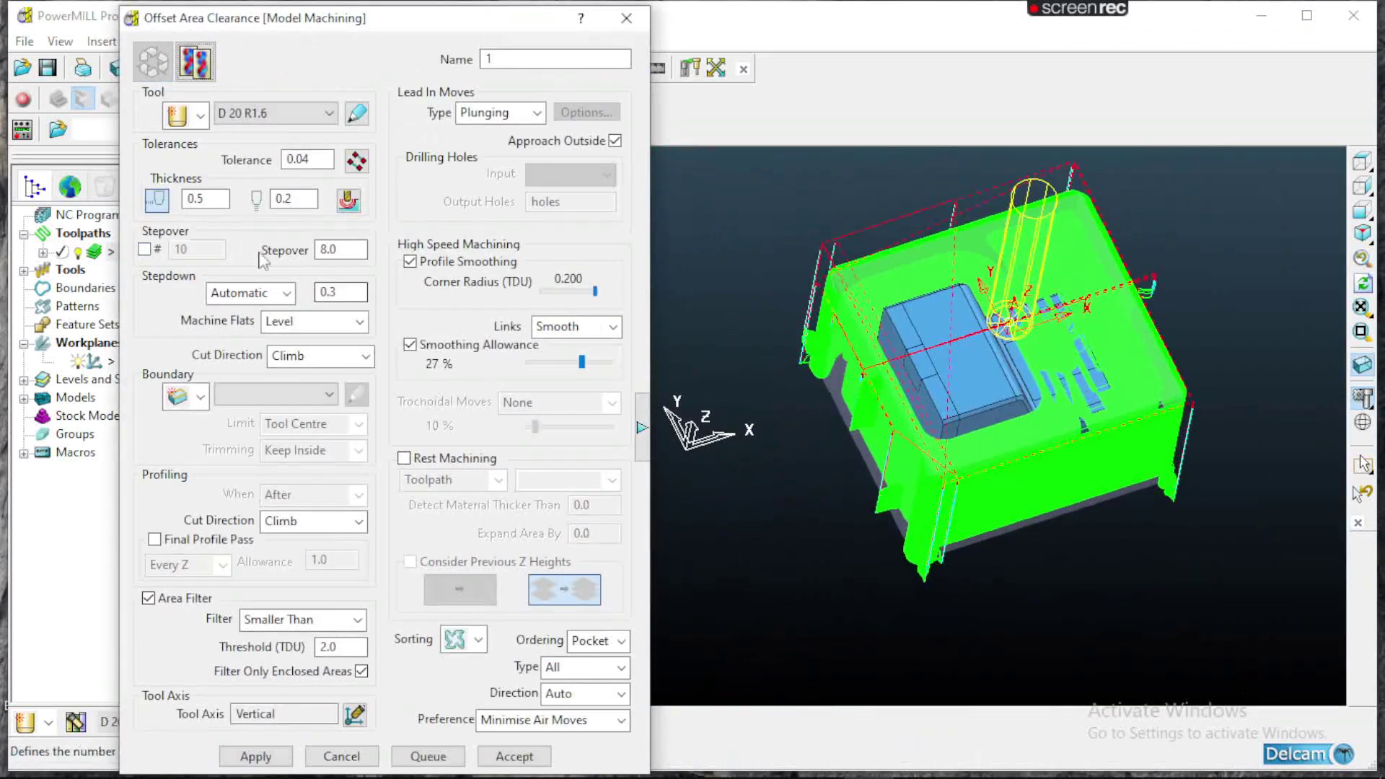
click(615, 141)
click(641, 427)
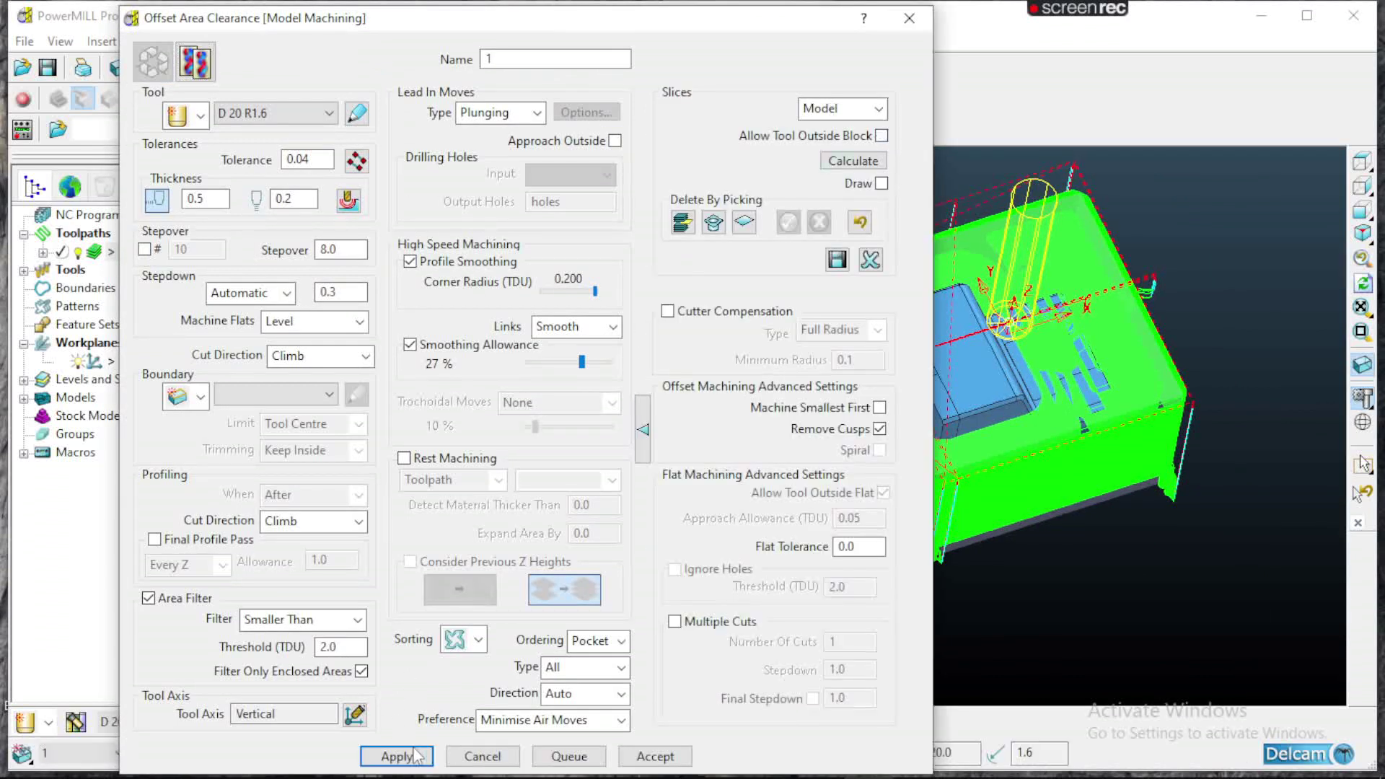
click(395, 754)
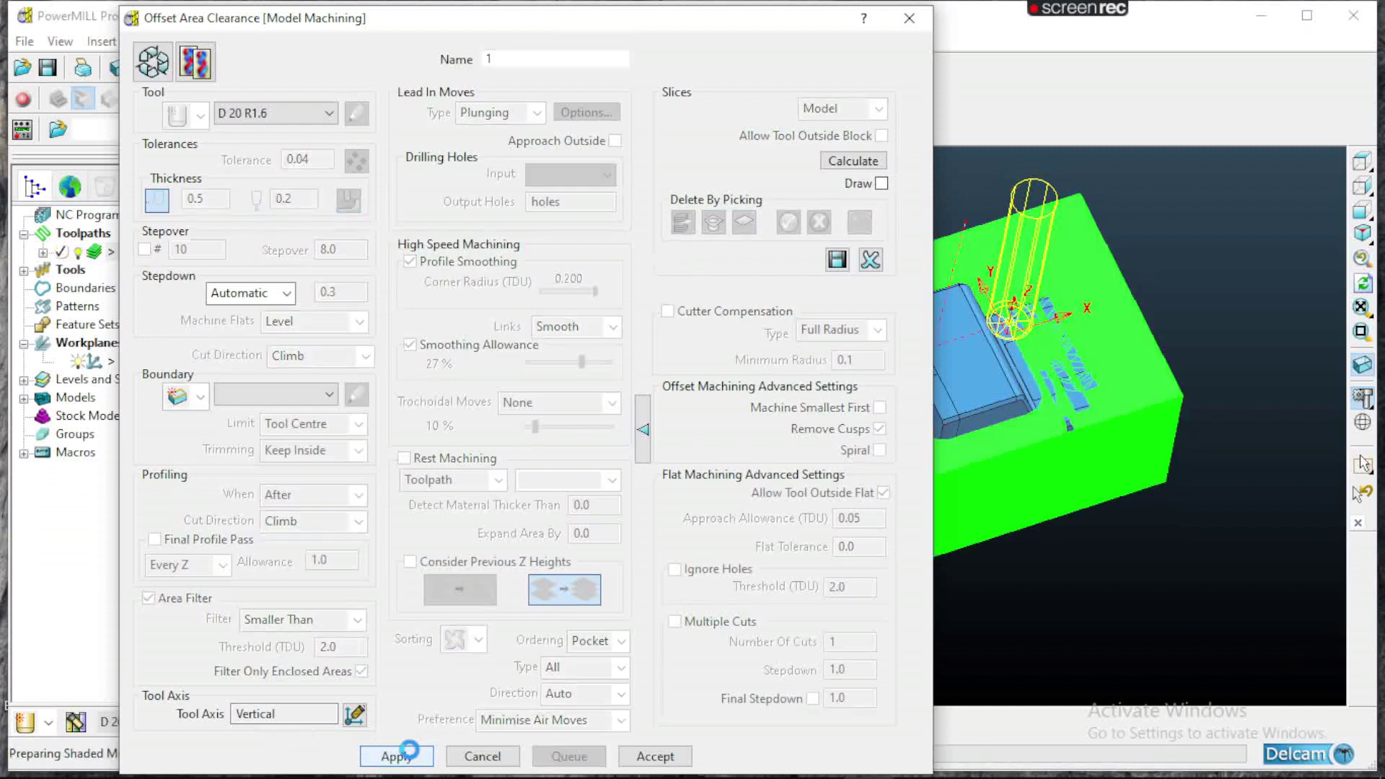
- Examine the recalculated toolpath's passes along the block edges and around the core
scroll(1166, 571, down, 3)
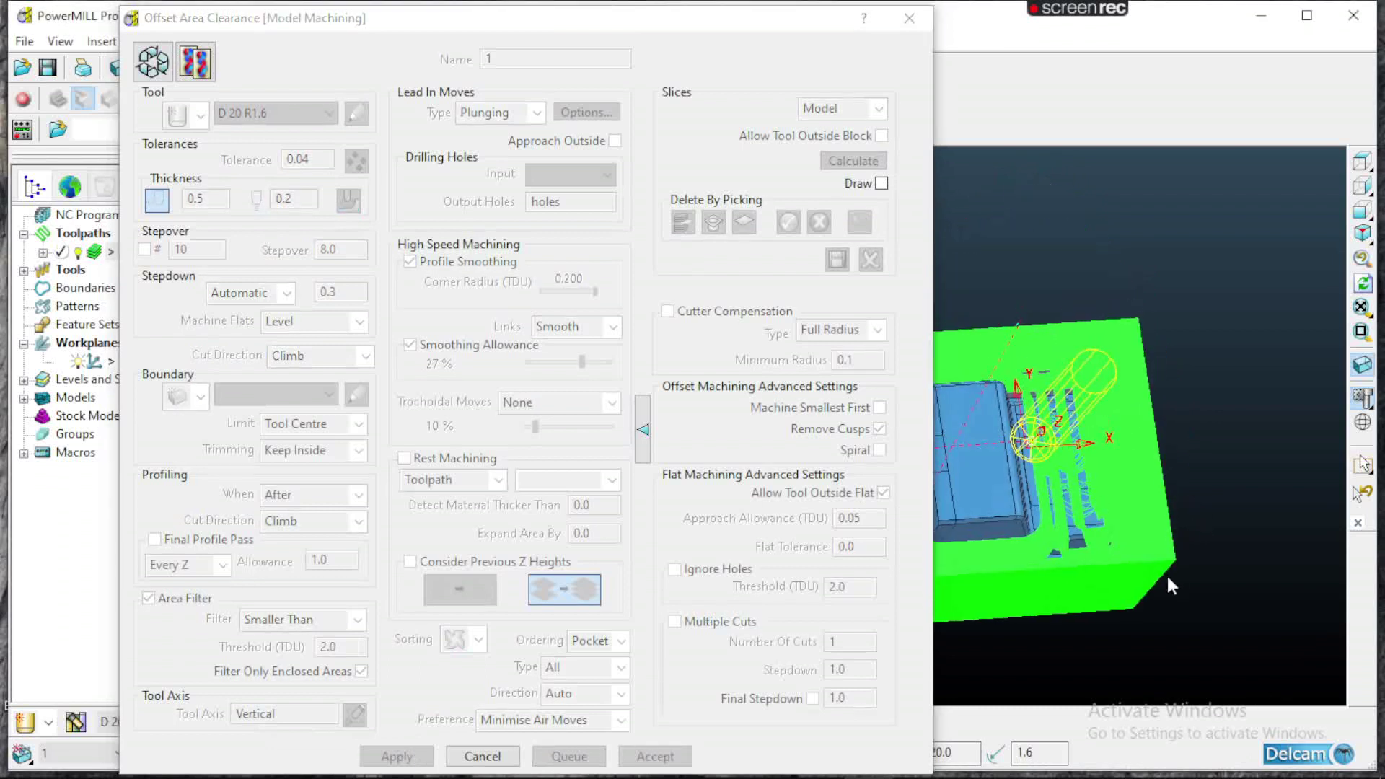
scroll(1084, 427, up, 8)
scroll(1101, 368, up, 5)
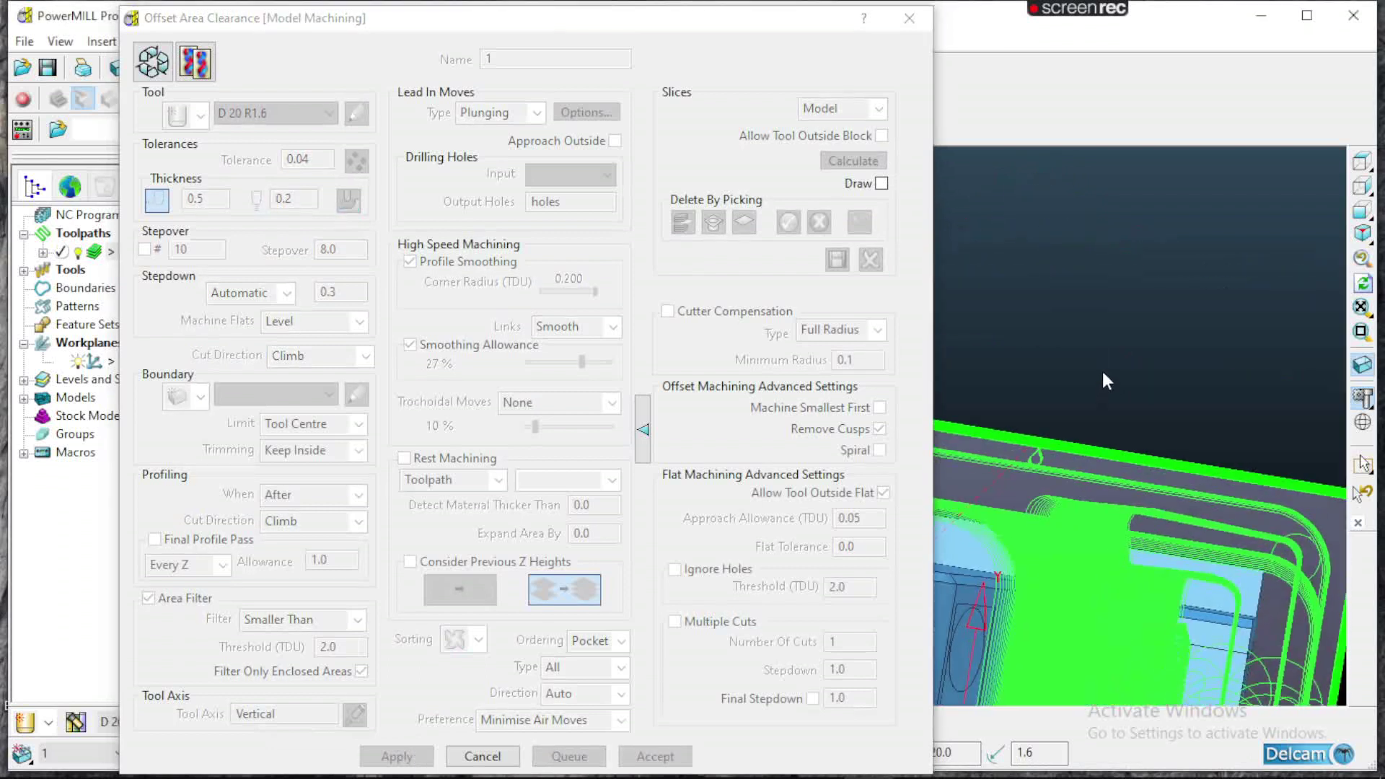
scroll(1118, 367, down, 8)
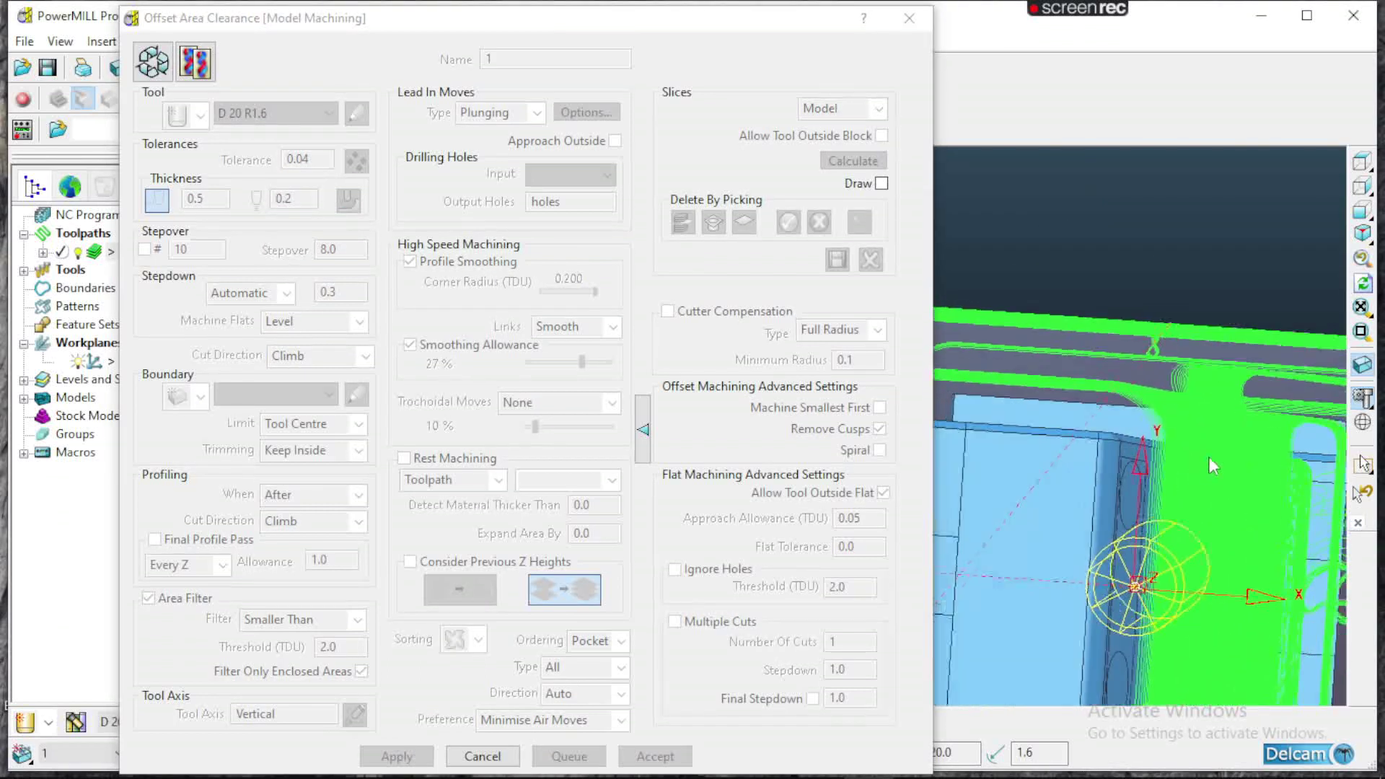
scroll(1267, 457, up, 4)
middle_drag(1269, 458, 1248, 387)
scroll(1264, 356, up, 3)
scroll(1260, 360, down, 4)
scroll(1162, 567, down, 5)
middle_drag(1162, 568, 1205, 515)
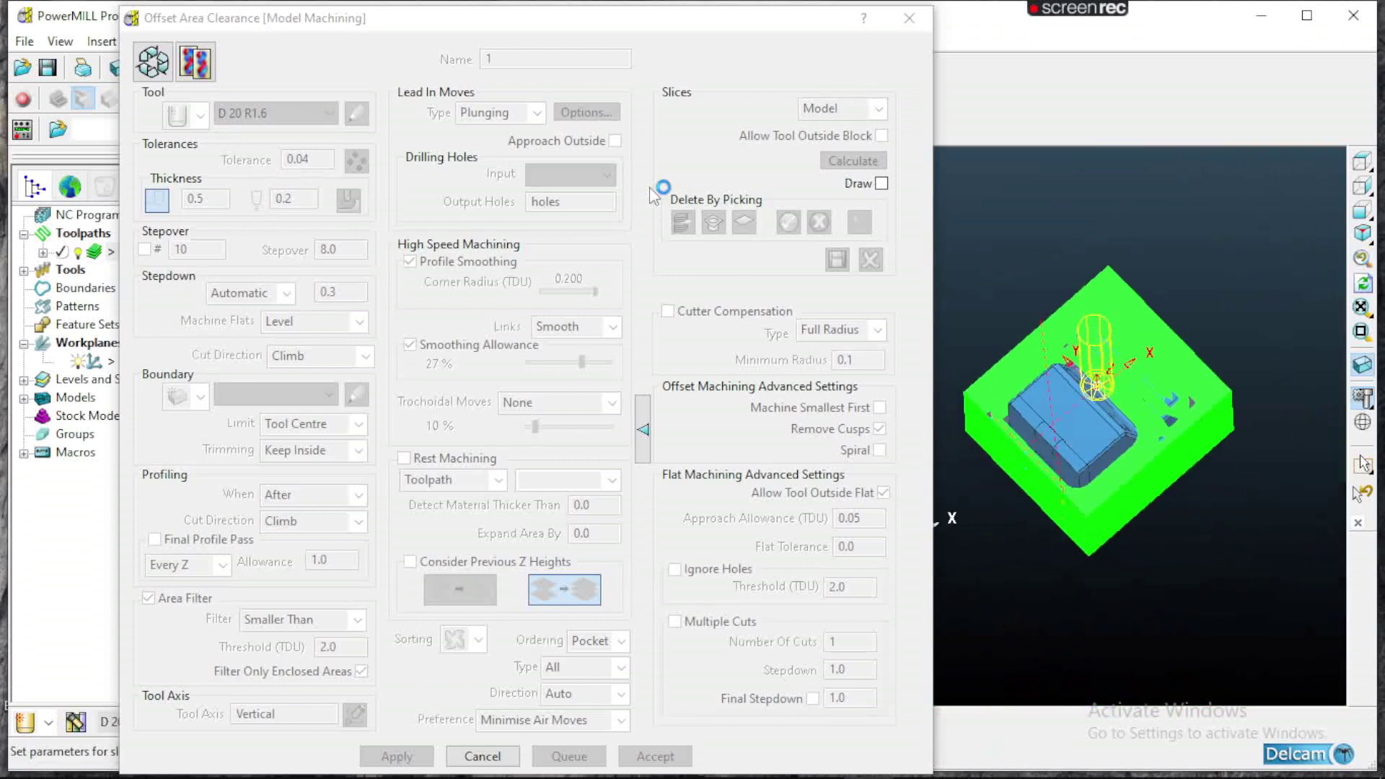
- Edit the toolpath again, enable Allow Tool Outside Block with Approach Outside off, and recalculate it
click(191, 64)
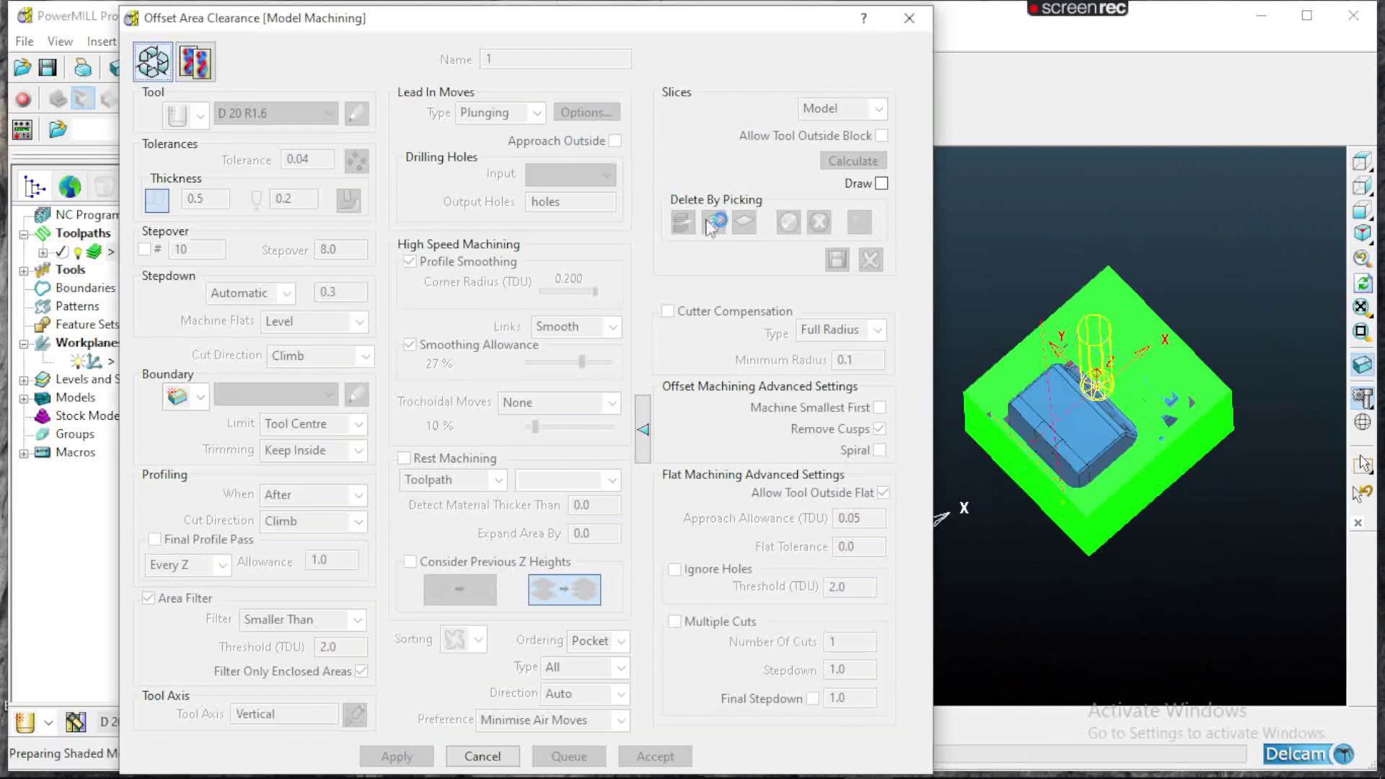
click(881, 137)
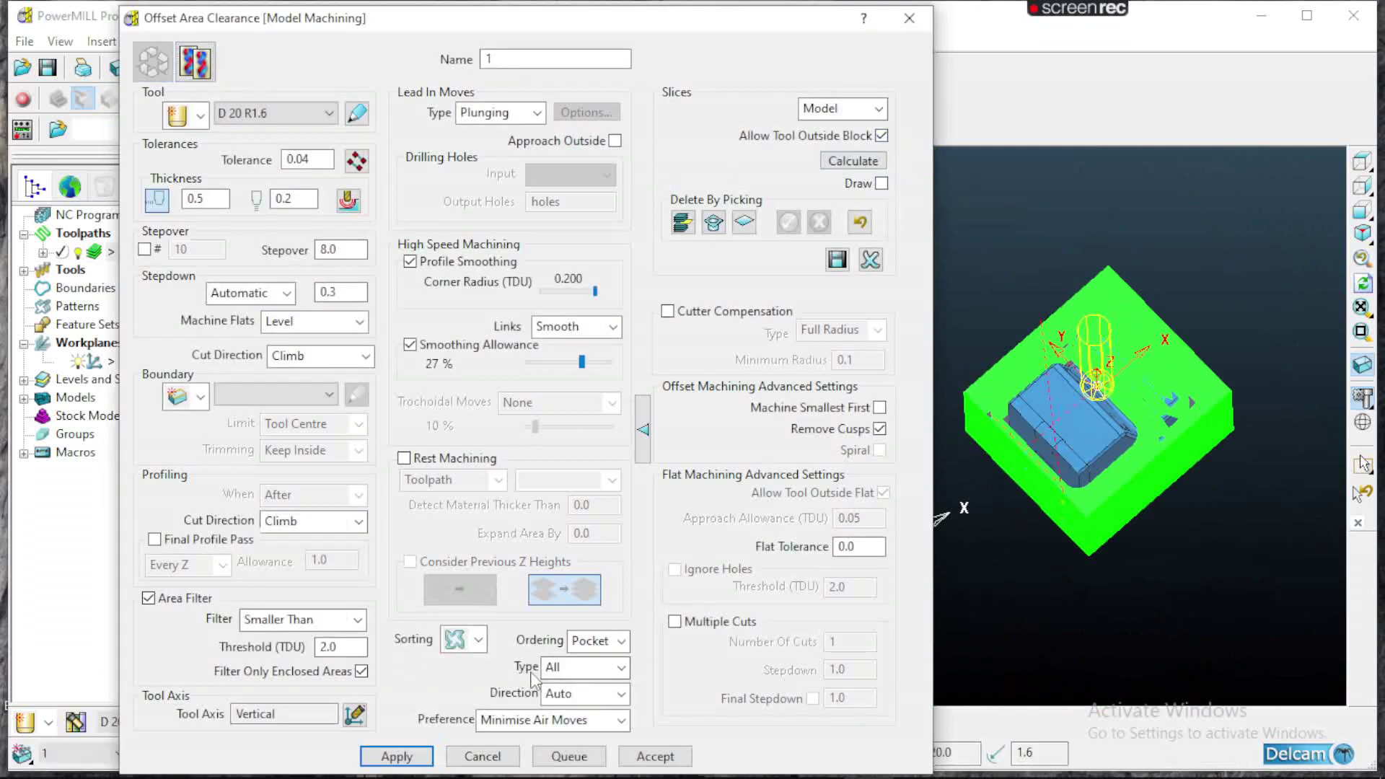
middle_drag(1125, 440, 1139, 522)
click(390, 757)
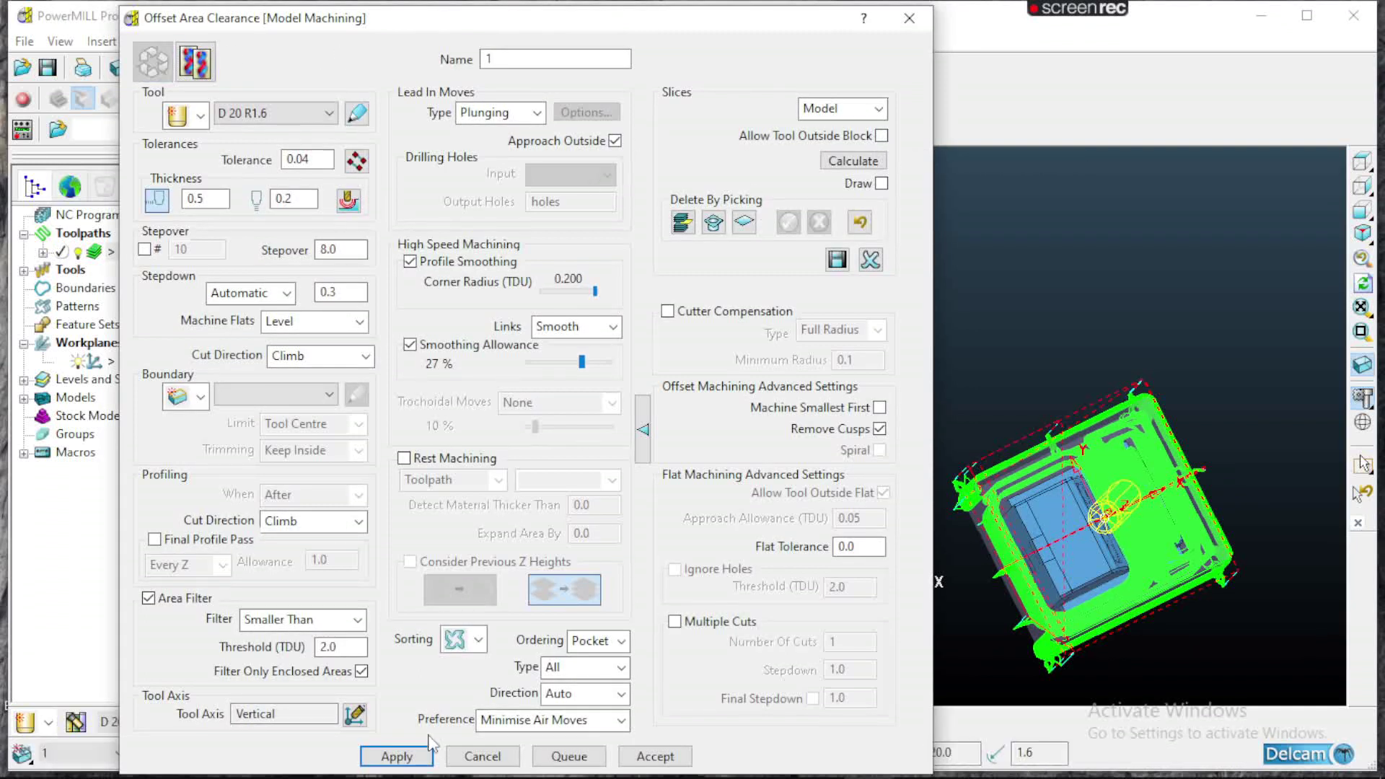
- Recalculate the toolpath with Approach Outside enabled and Allow Tool Outside Block disabled
click(414, 759)
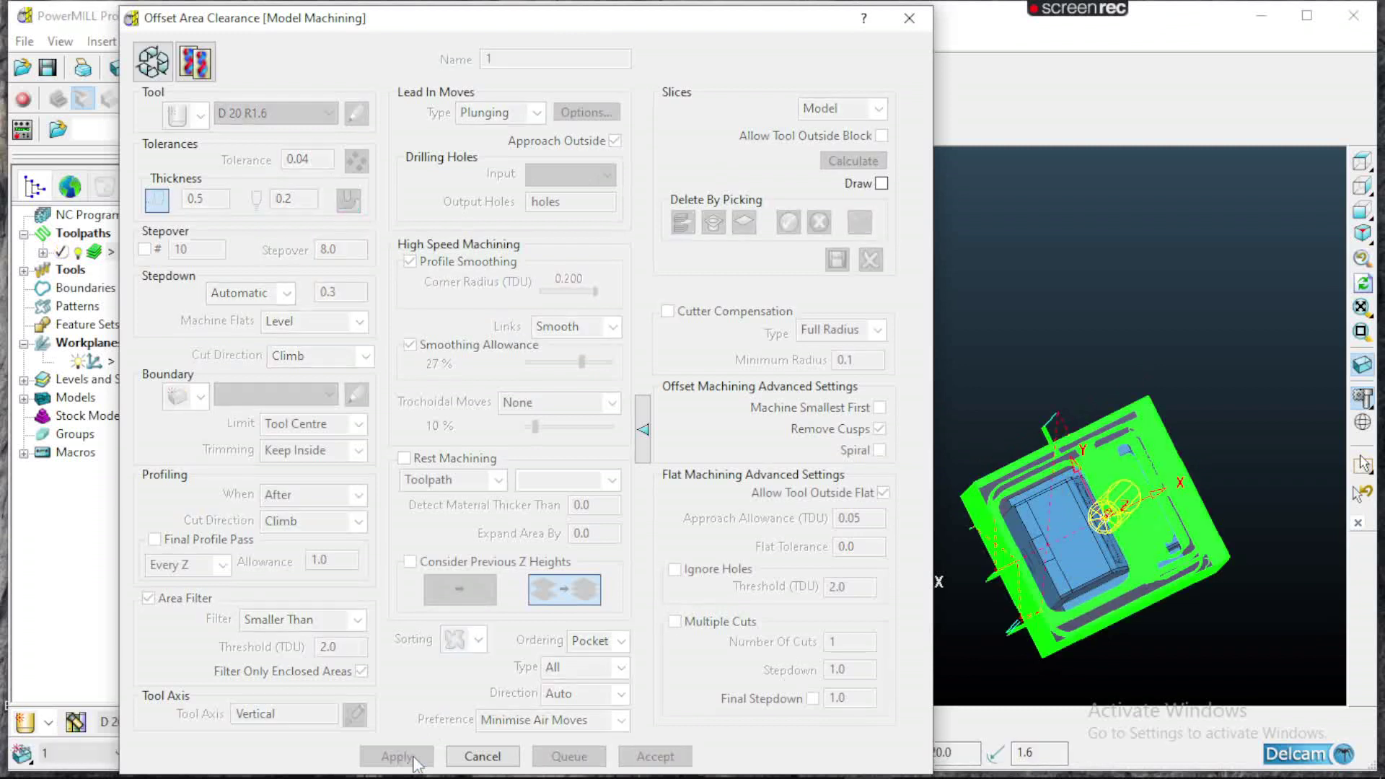
- Examine the new toolpath's lead-in moves and passes close up around the core's side walls
click(1141, 572)
scroll(1141, 571, up, 8)
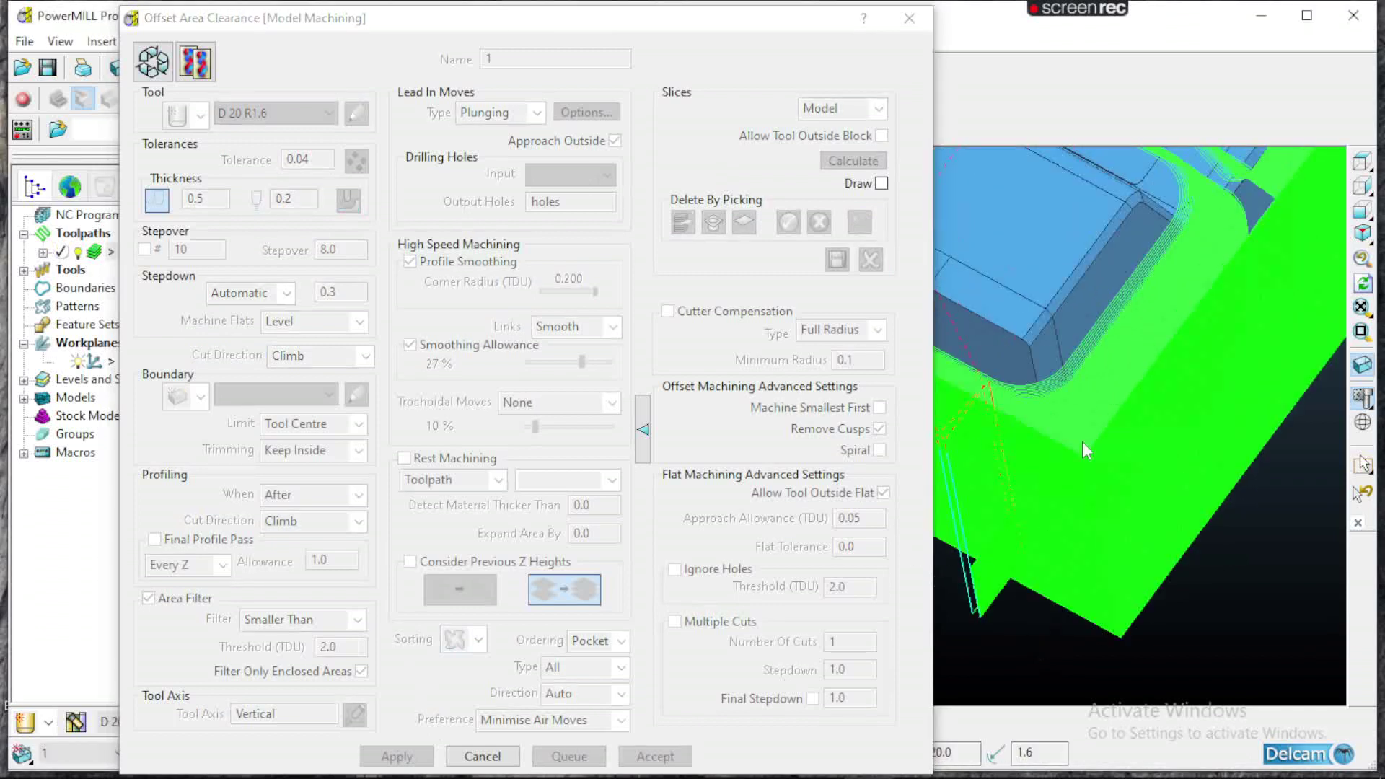
scroll(1075, 436, down, 6)
scroll(1066, 411, up, 8)
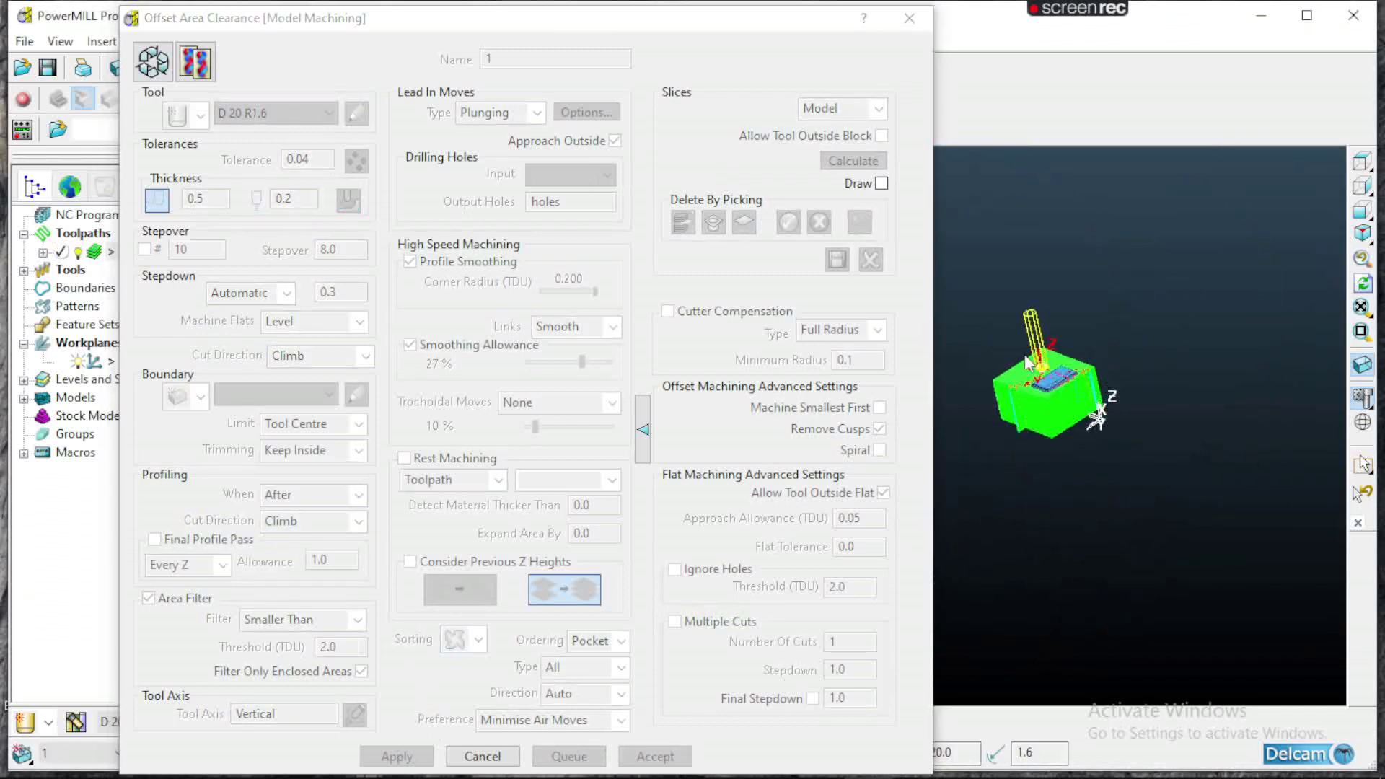
scroll(1066, 411, down, 5)
scroll(1076, 429, up, 10)
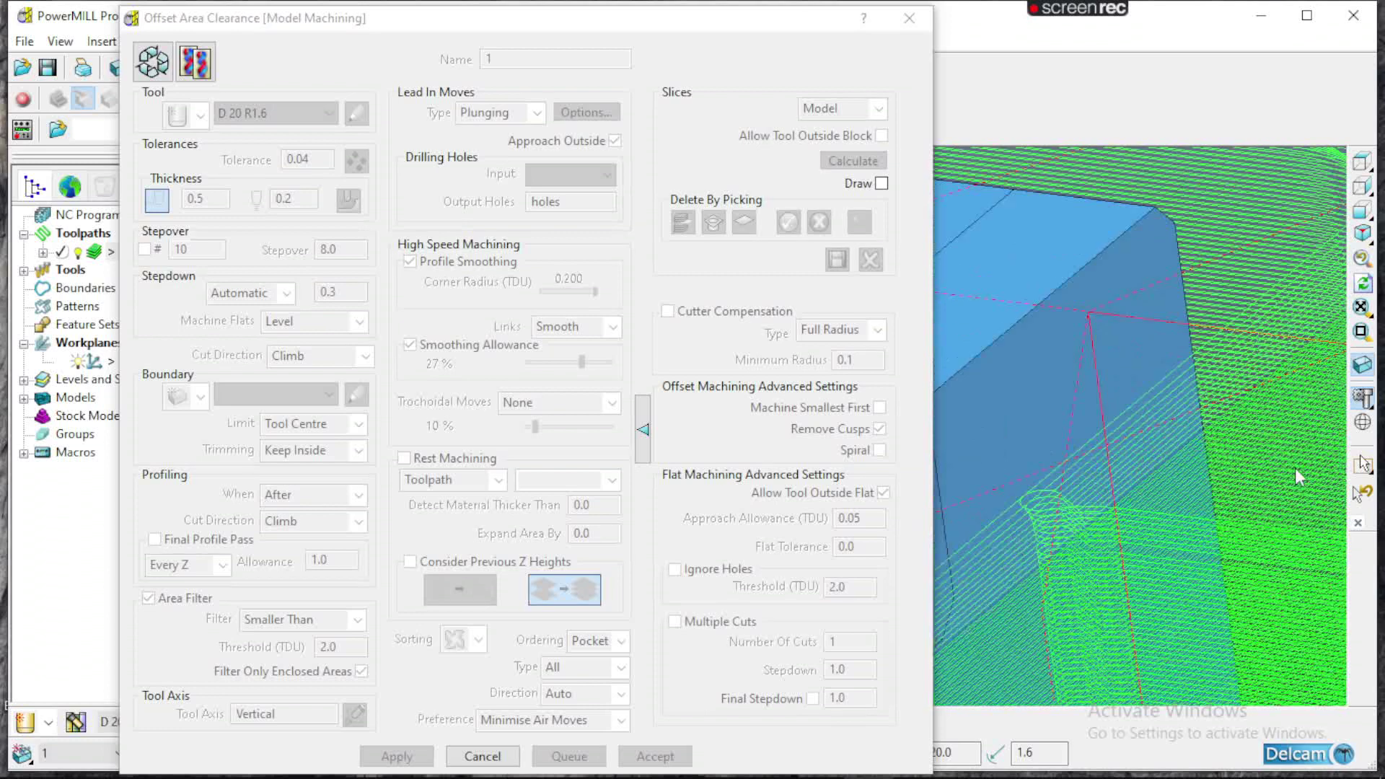
scroll(1194, 405, down, 8)
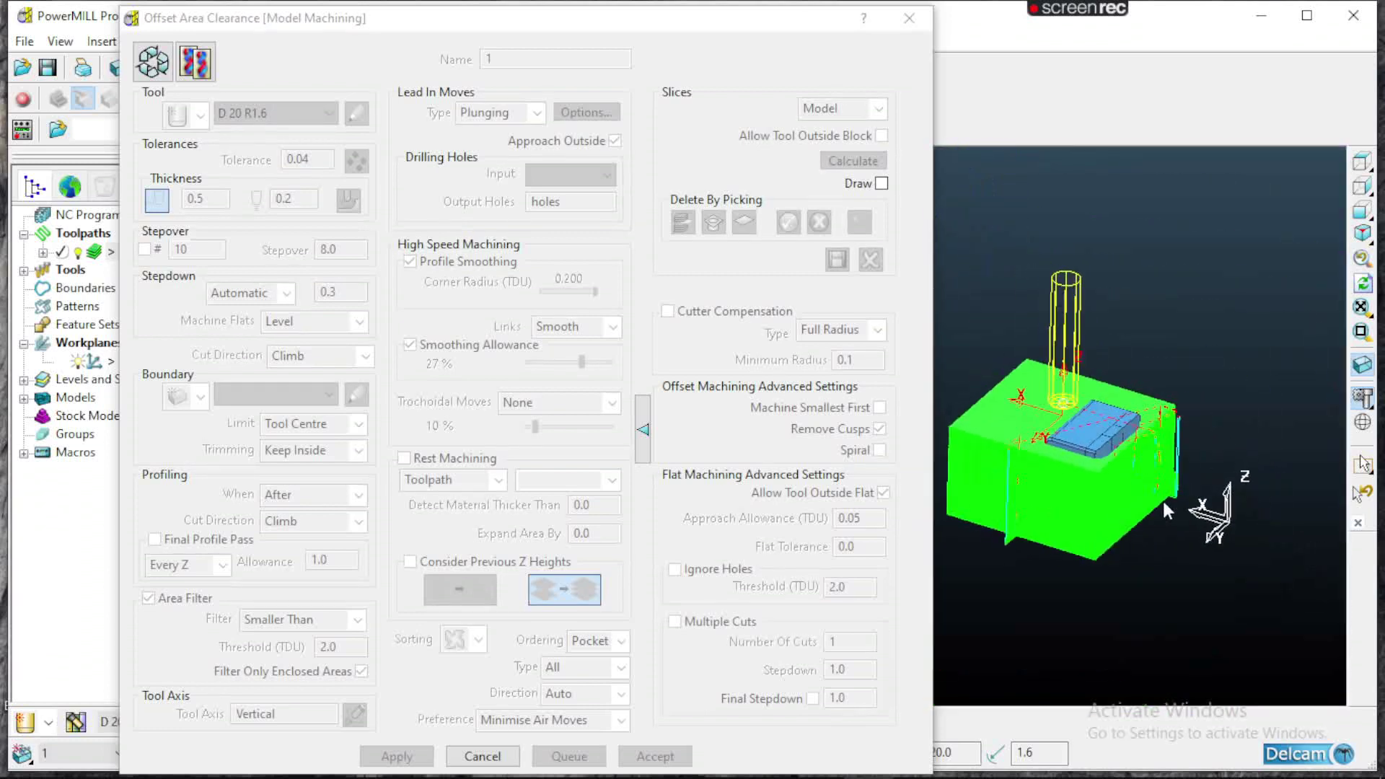
scroll(1119, 495, up, 5)
scroll(1109, 347, down, 5)
middle_drag(1109, 422, 1055, 465)
scroll(1087, 447, up, 10)
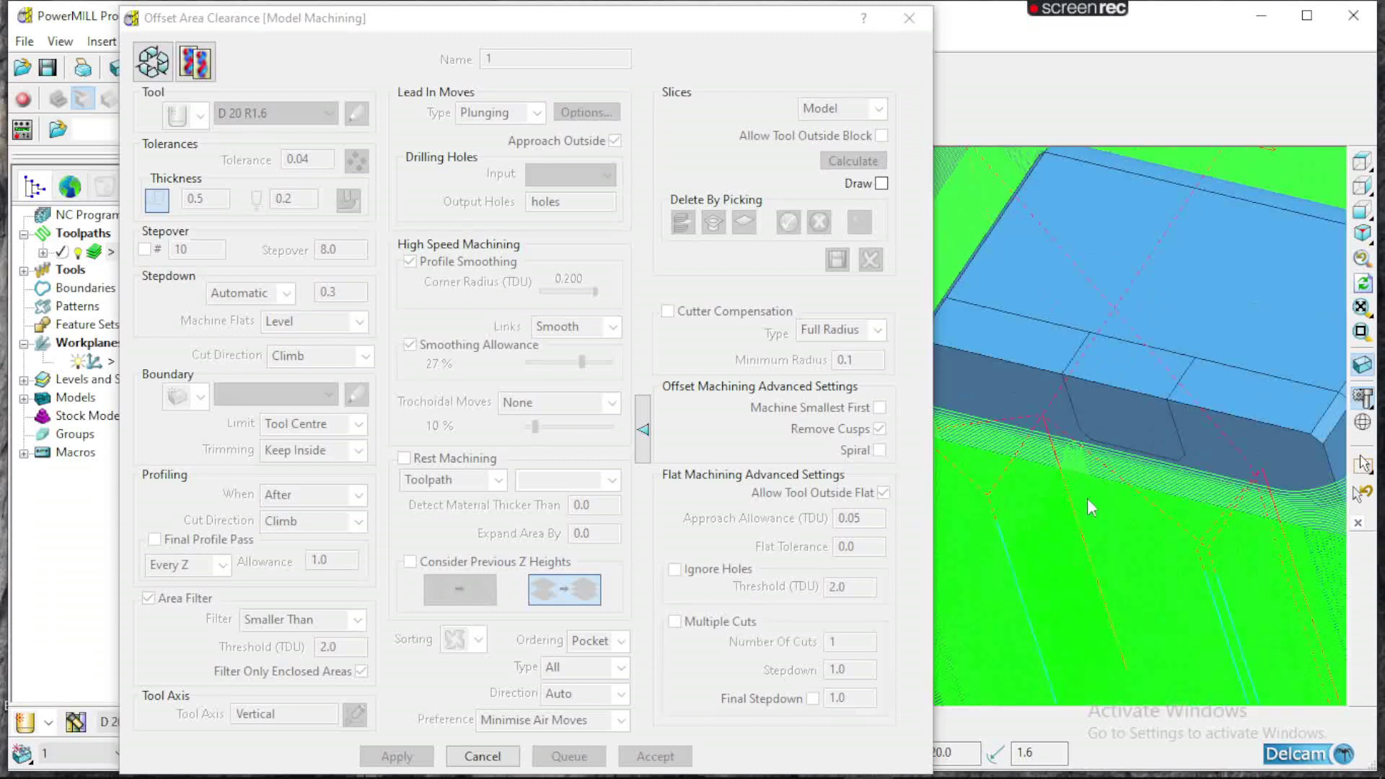
scroll(1082, 461, up, 3)
scroll(1097, 481, down, 3)
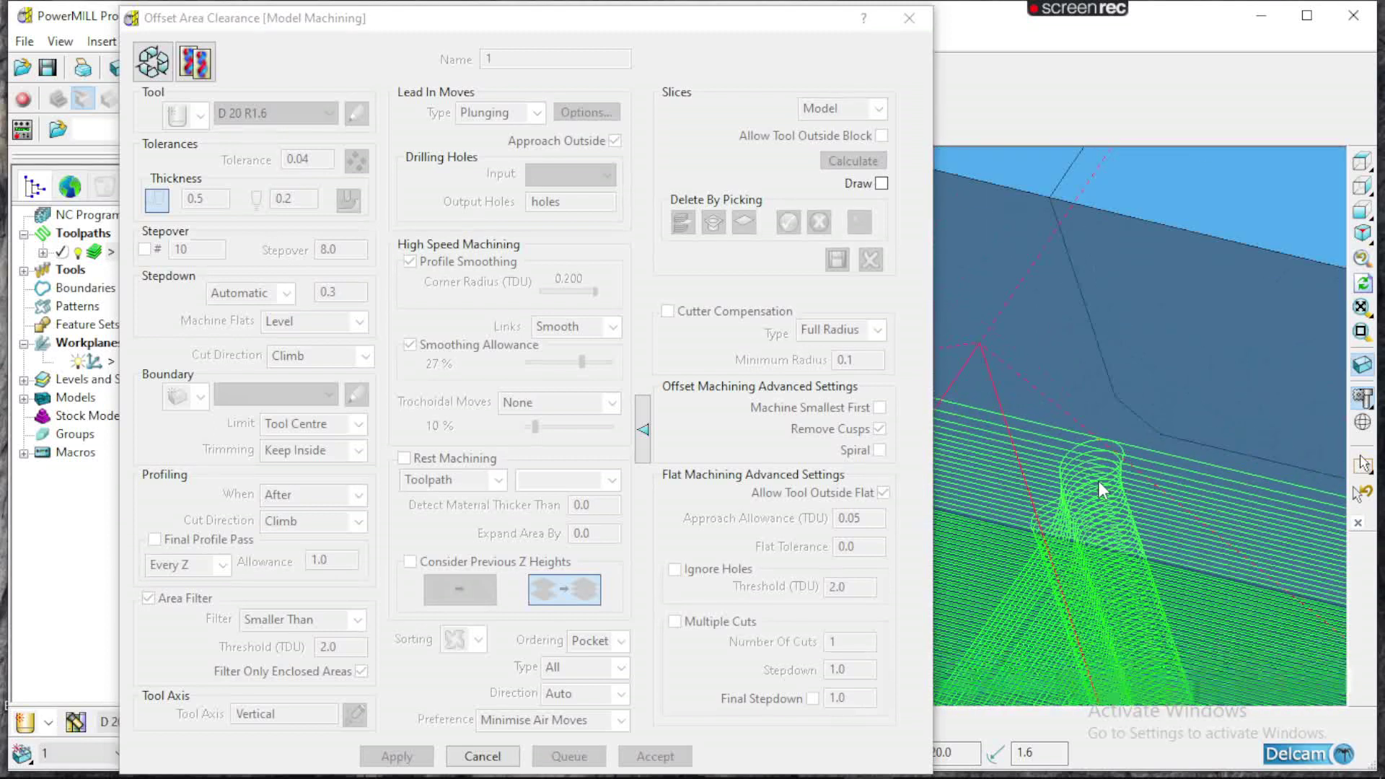
scroll(1132, 444, down, 5)
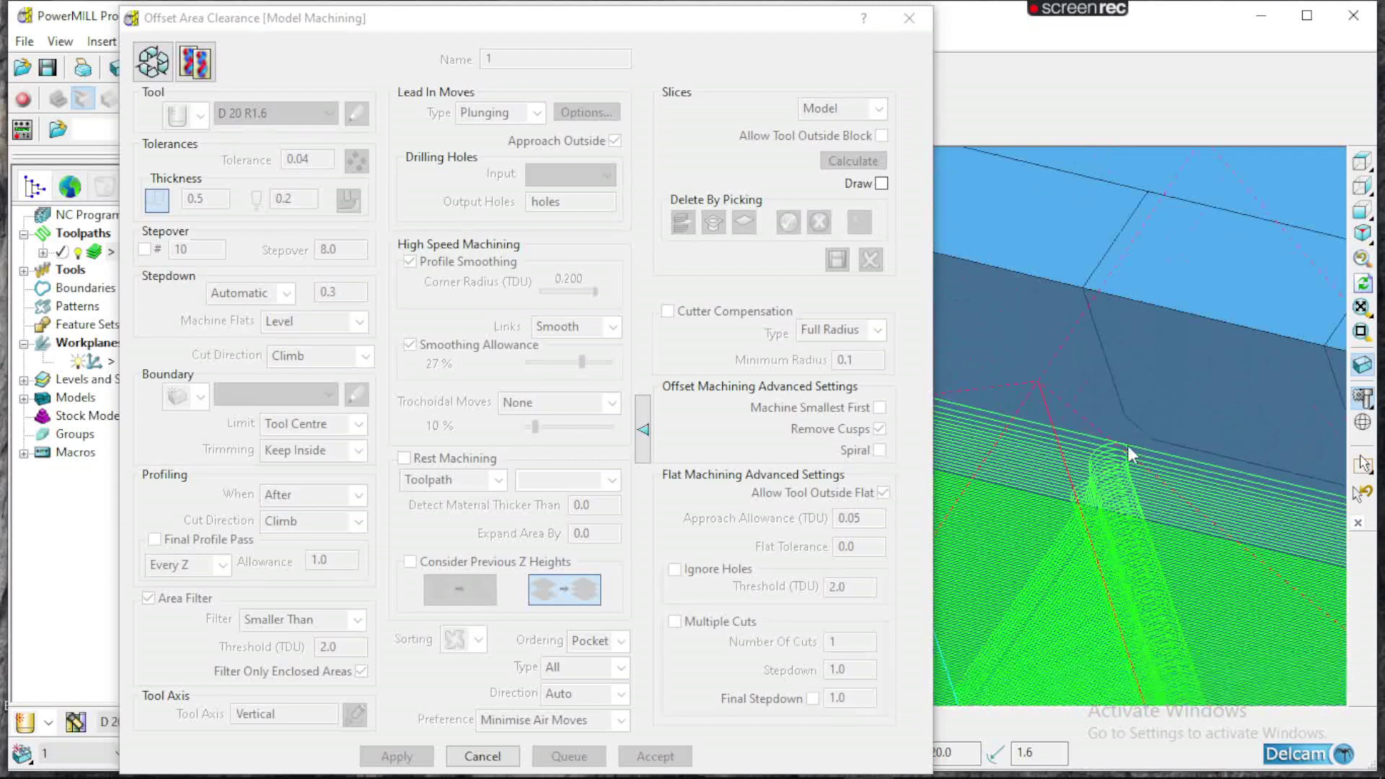
- Leave the toolpath settings and inspect the whole roughing toolpath on the block from several angles
click(908, 17)
scroll(1066, 309, down, 10)
middle_drag(1066, 309, 747, 287)
scroll(745, 280, up, 3)
middle_drag(865, 467, 721, 455)
scroll(510, 510, up, 10)
scroll(625, 324, down, 5)
middle_drag(664, 368, 855, 415)
scroll(836, 339, up, 5)
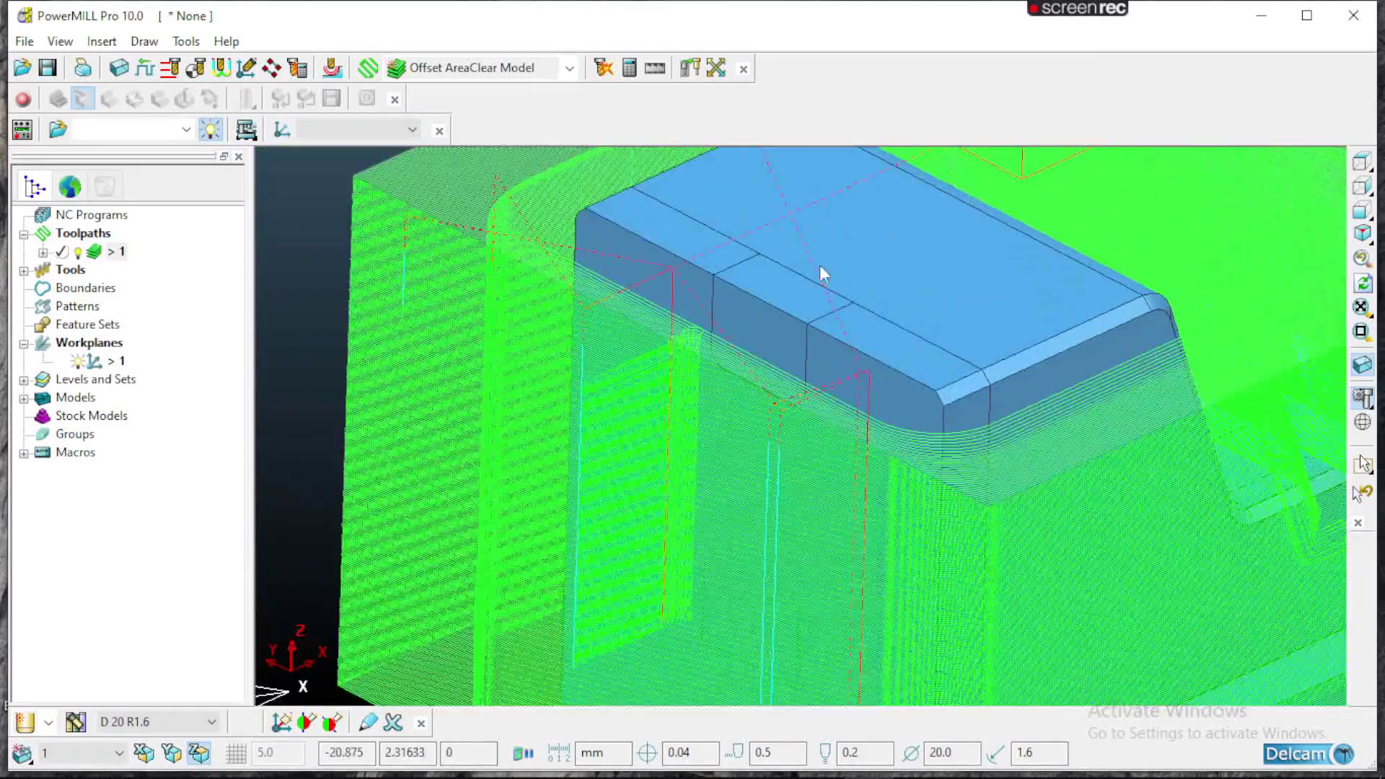
scroll(735, 390, down, 6)
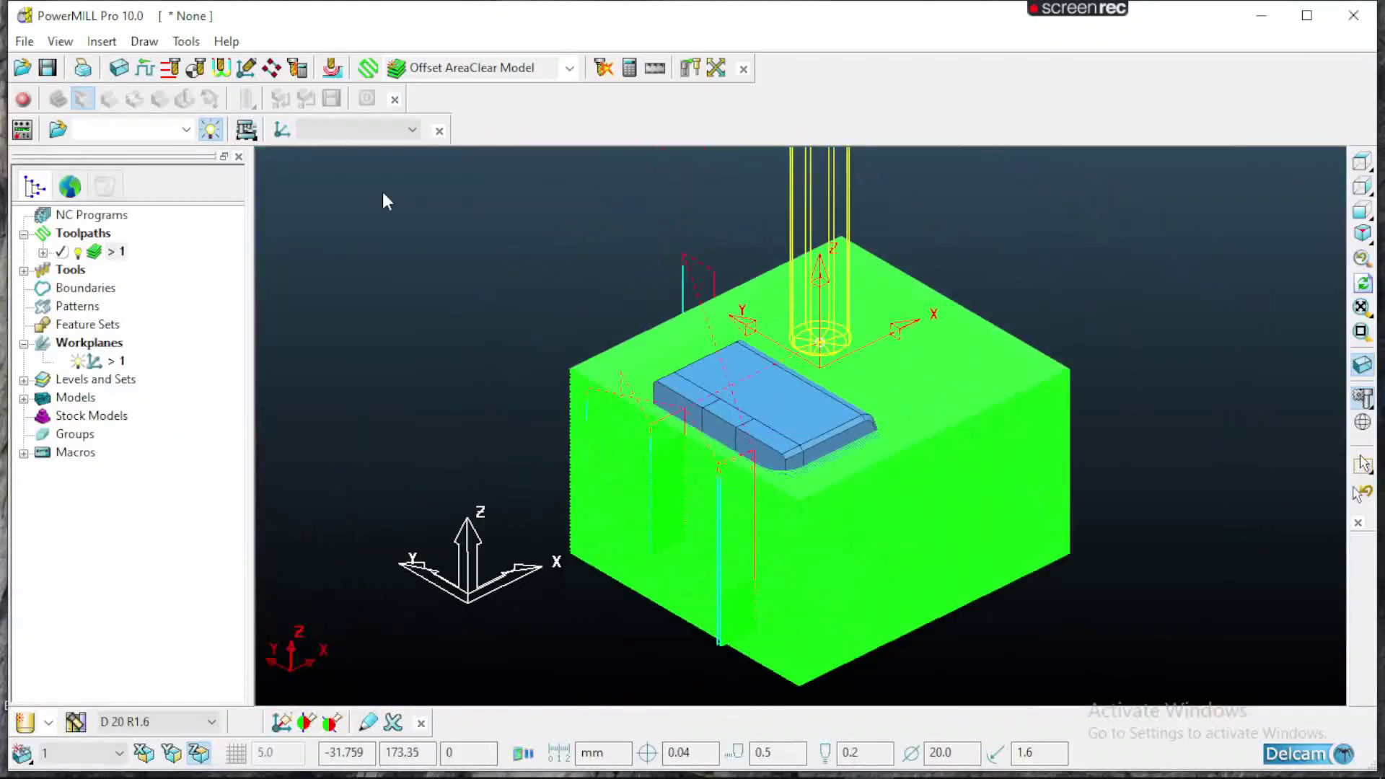
click(569, 69)
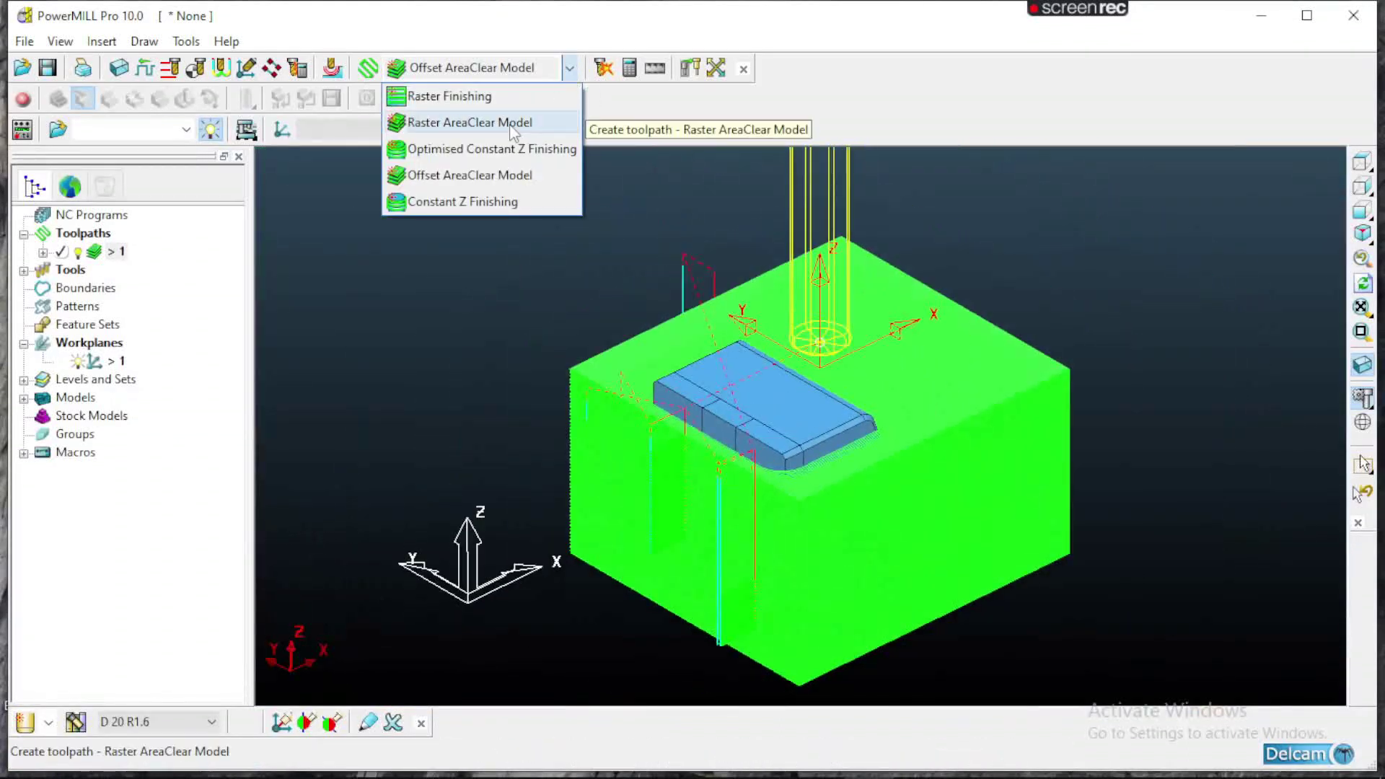
click(508, 204)
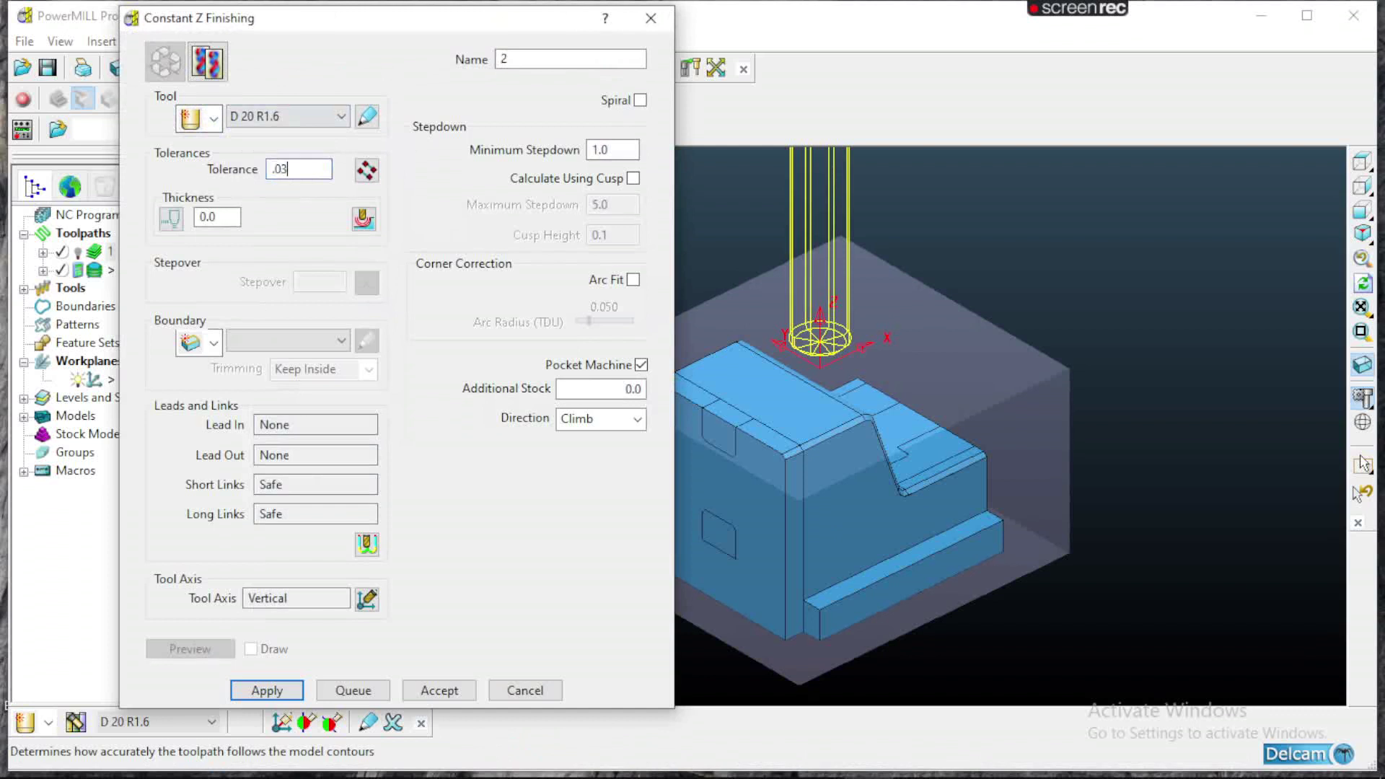
key(Return)
drag(219, 218, 189, 219)
text(.2)
key(Return)
click(170, 220)
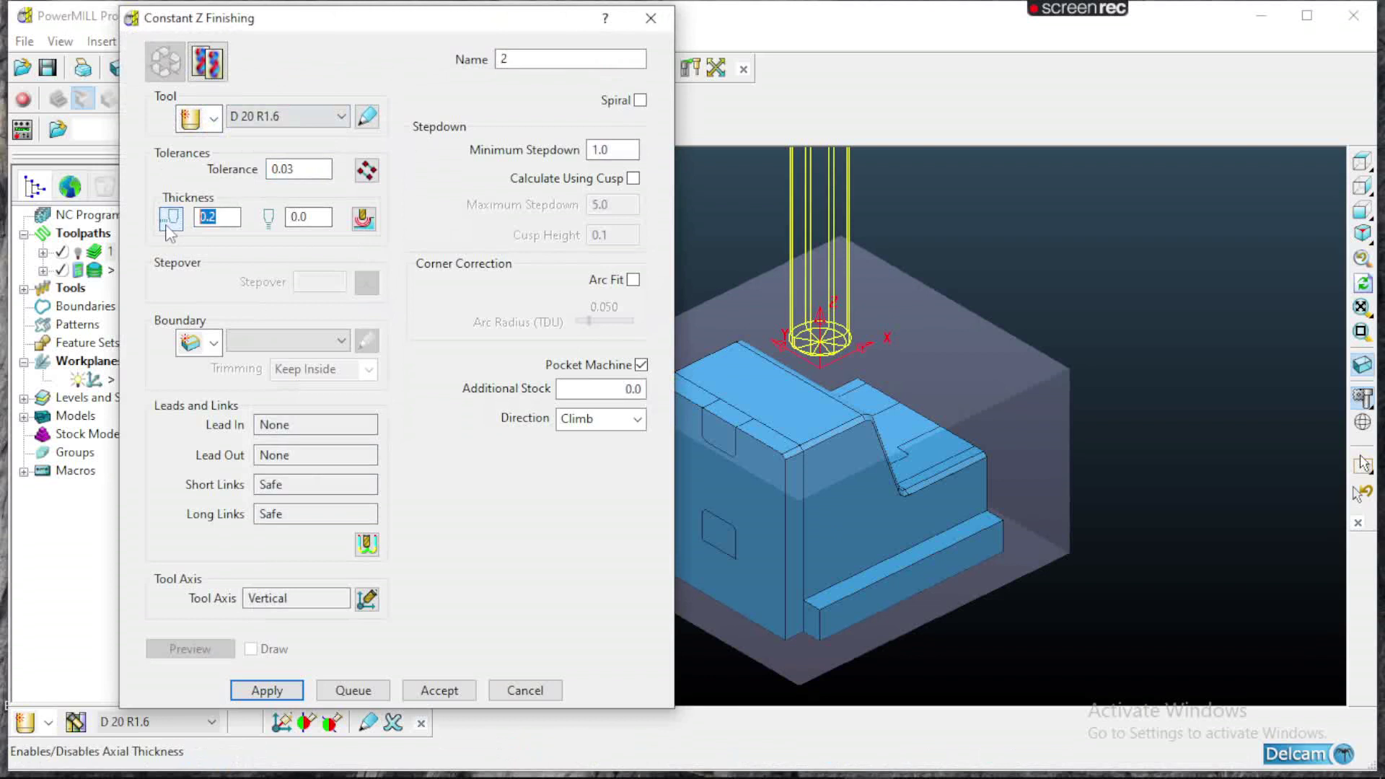
text(.1)
key(Return)
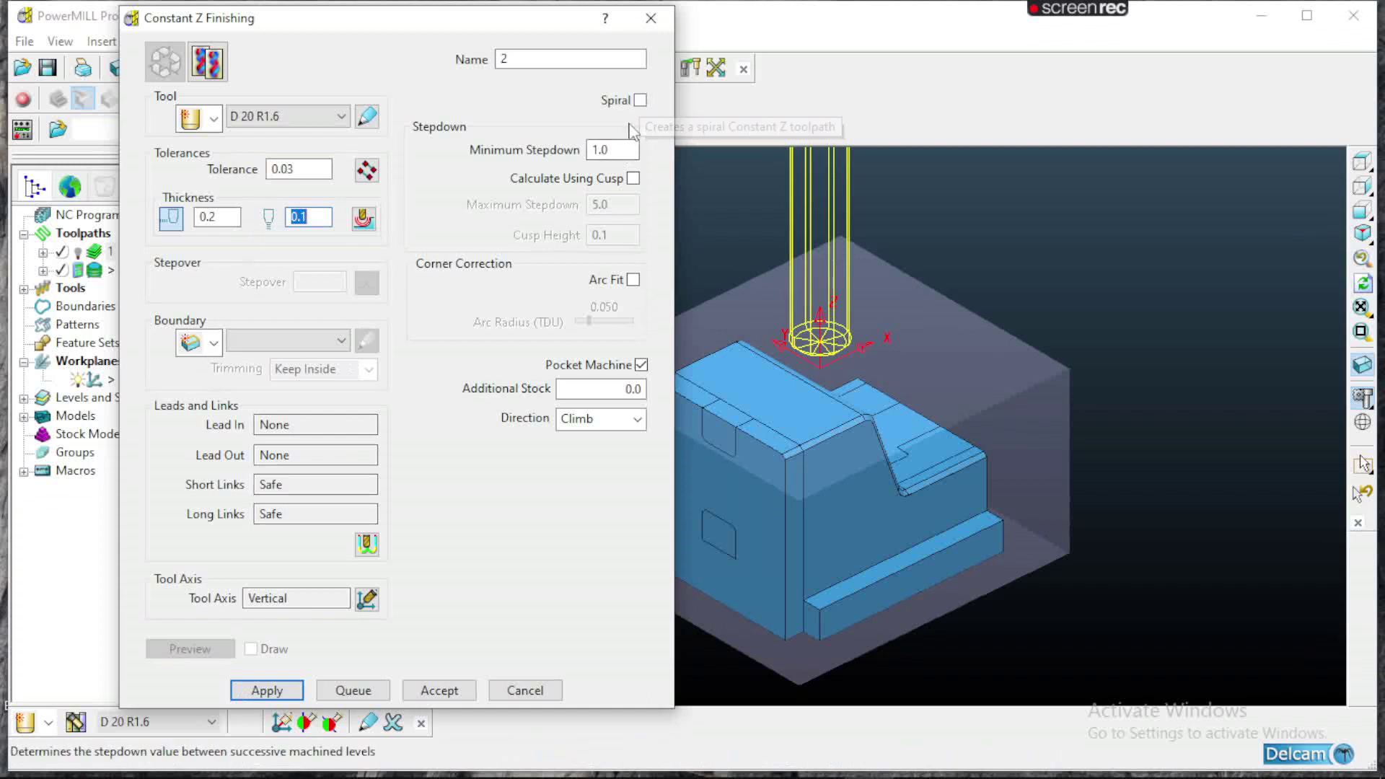
click(618, 150)
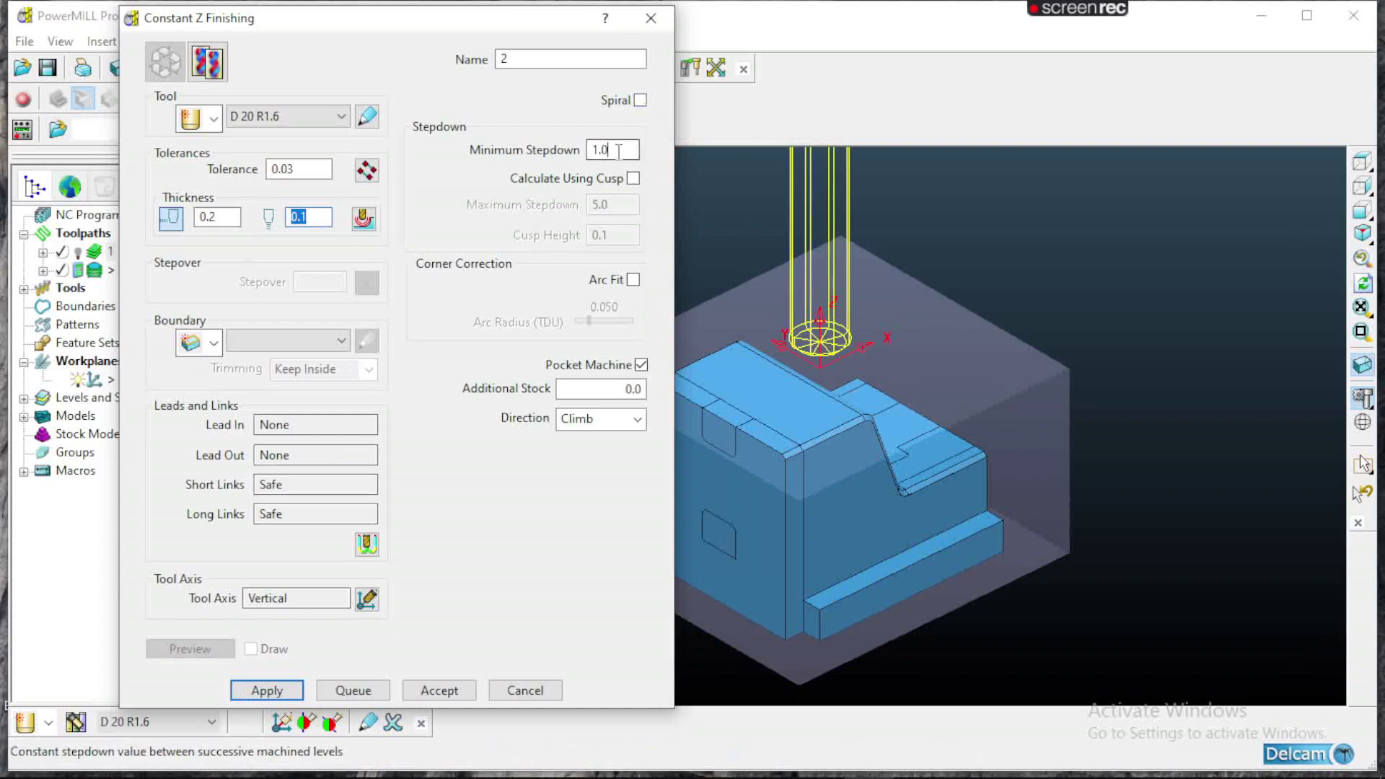
text(0.2)
key(Return)
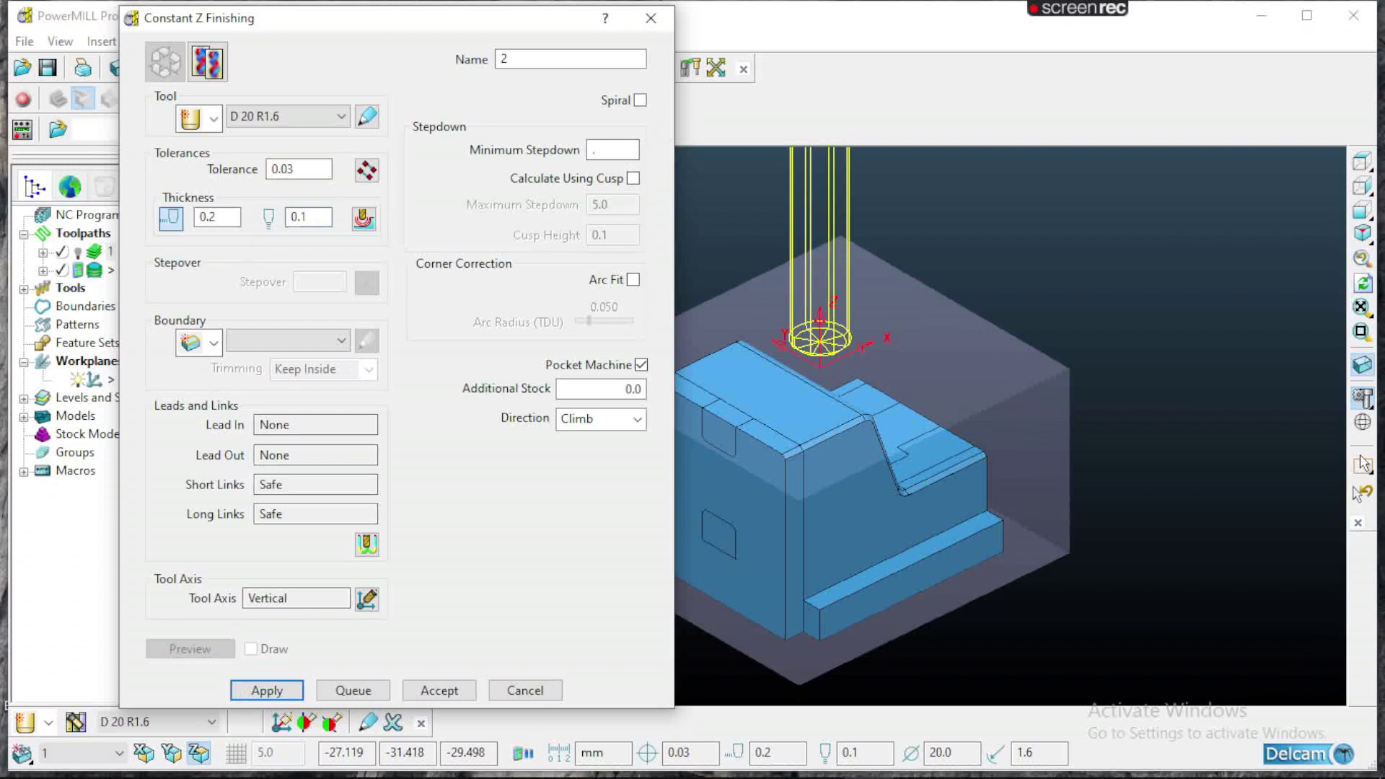
click(650, 19)
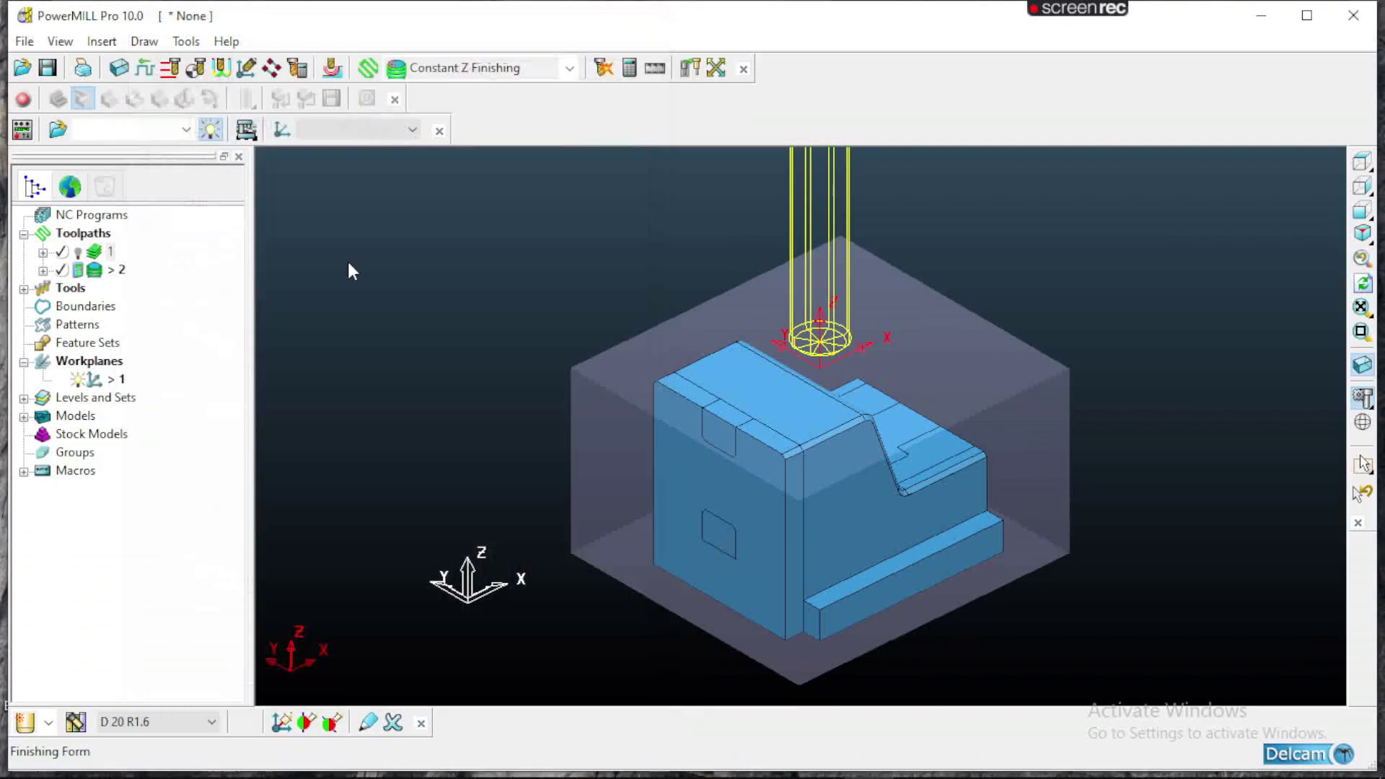
right_click(119, 276)
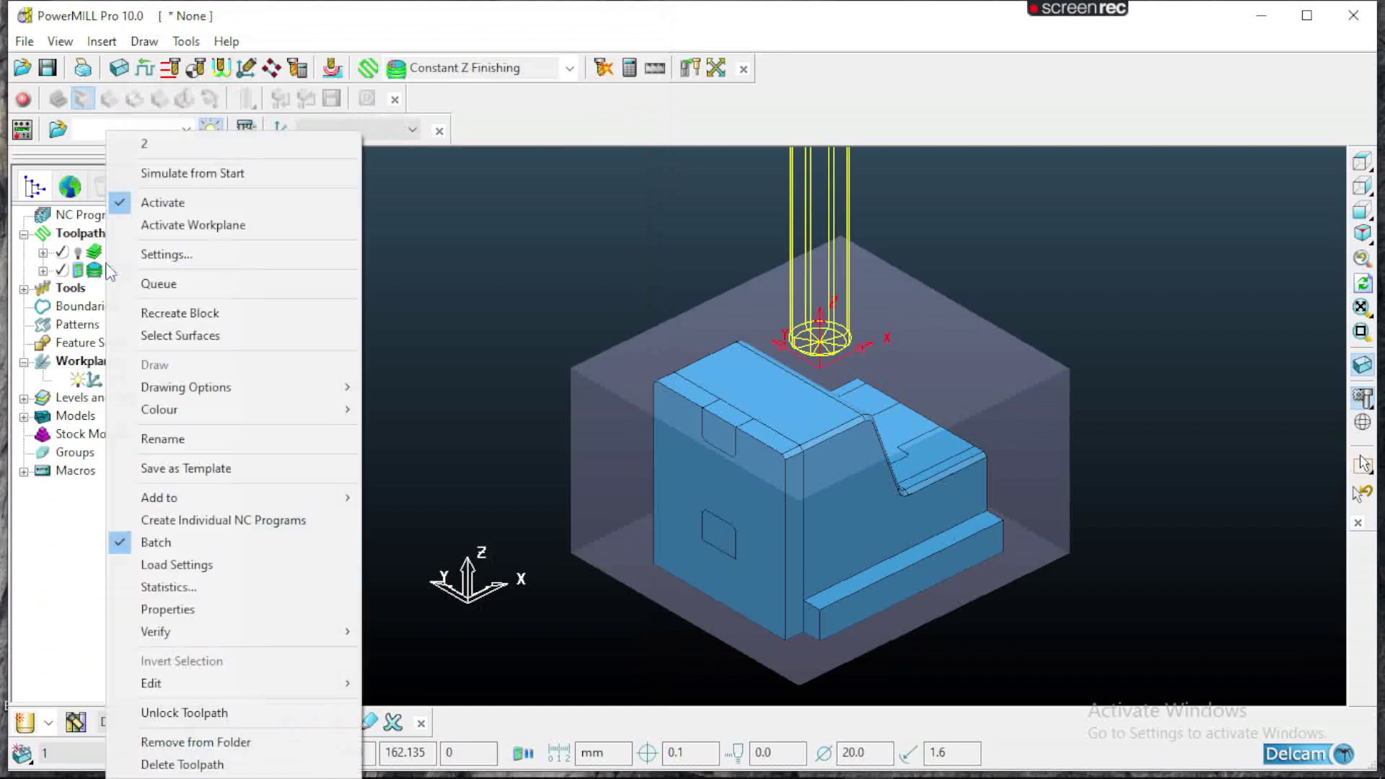
click(206, 762)
- Start a Constant Z Finishing toolpath with the D 20 R1.6 tool and set its tolerance to 0.03
click(540, 69)
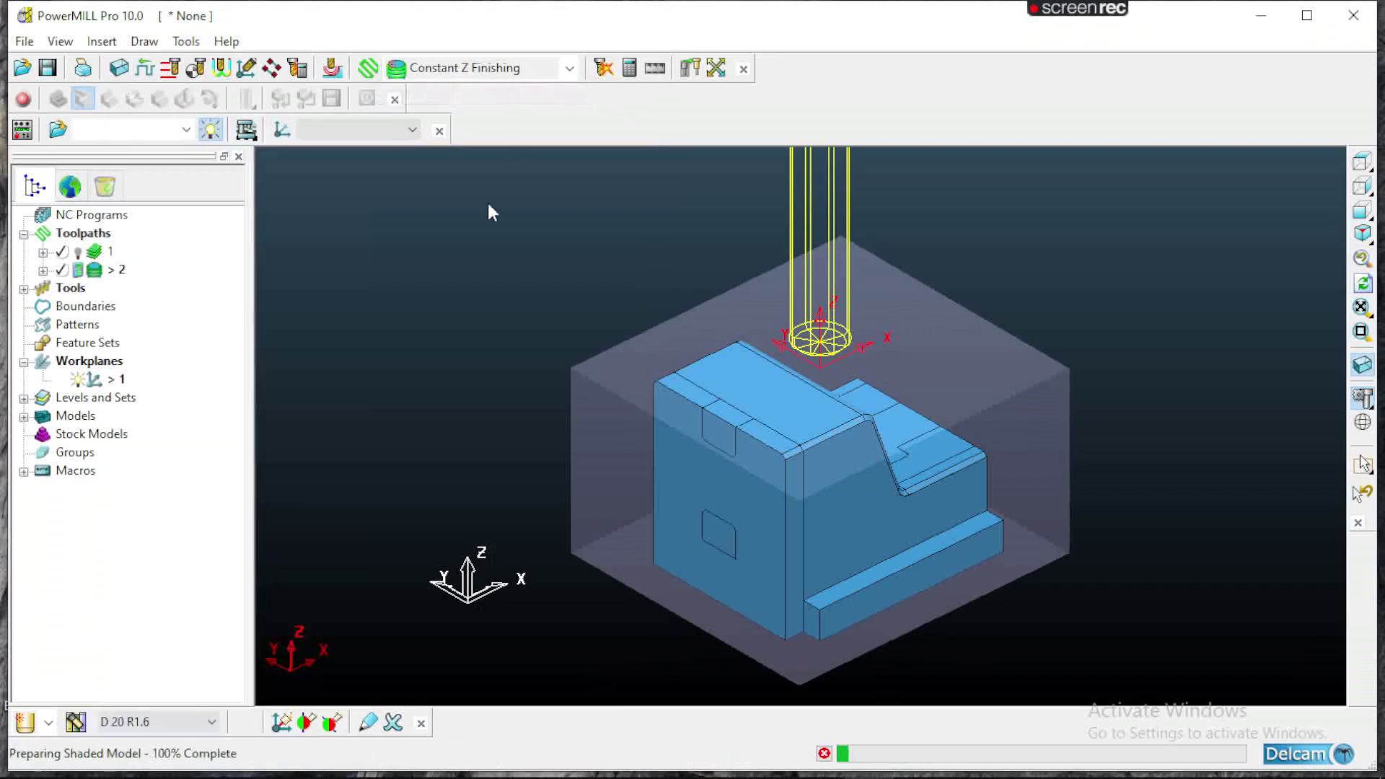
click(311, 121)
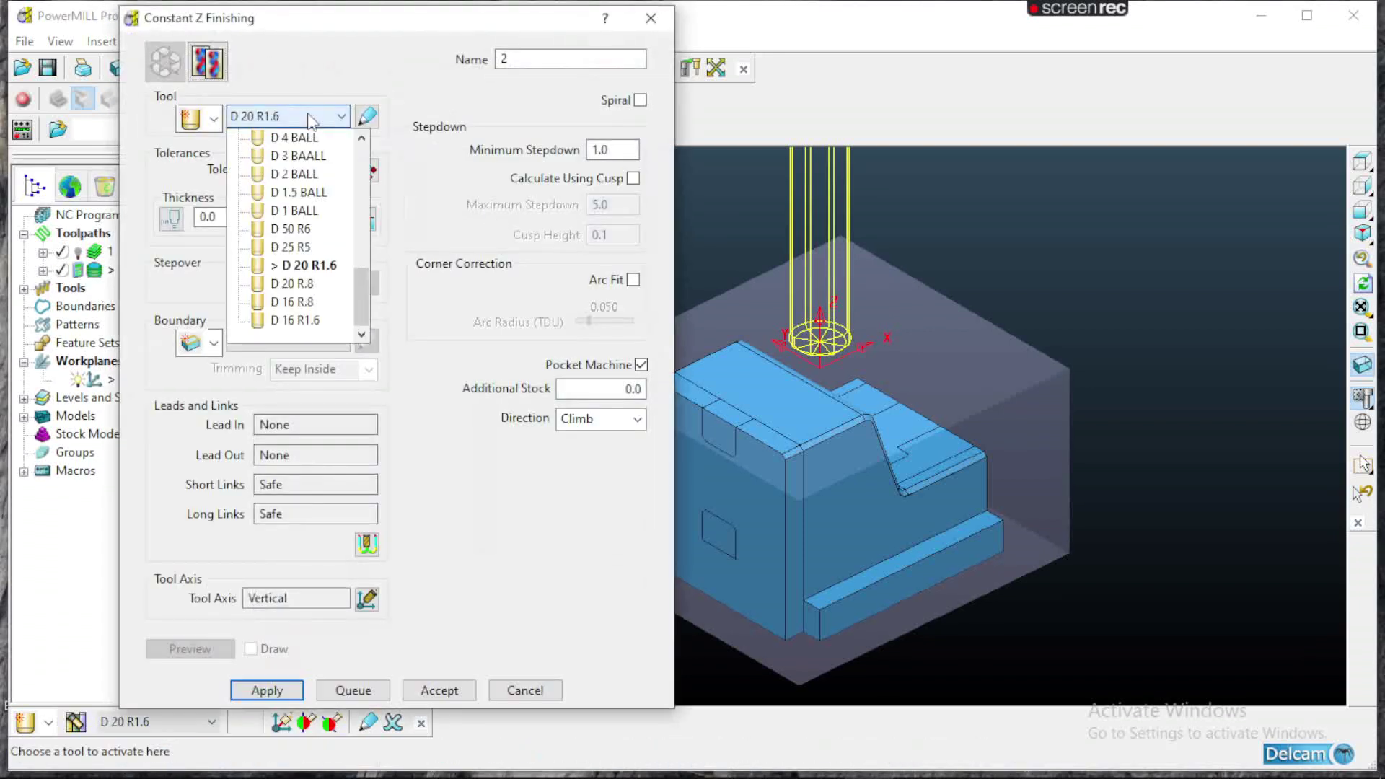
click(310, 121)
drag(307, 170, 255, 171)
text(.03)
- Enable separate axial thickness and set the radial thickness to 0.2 and the axial thickness to 0.15
click(171, 217)
double_click(216, 217)
text(.2)
key(Tab)
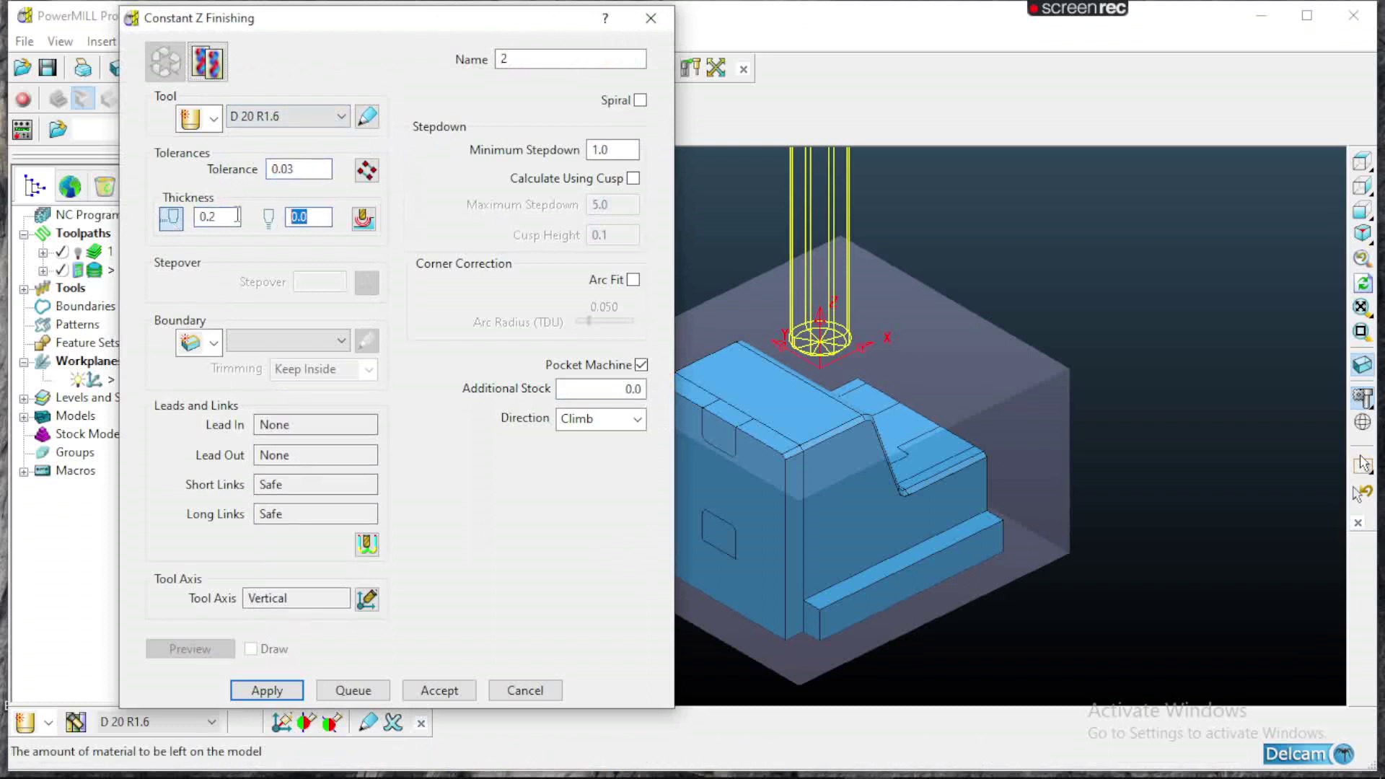
key(Return)
click(309, 218)
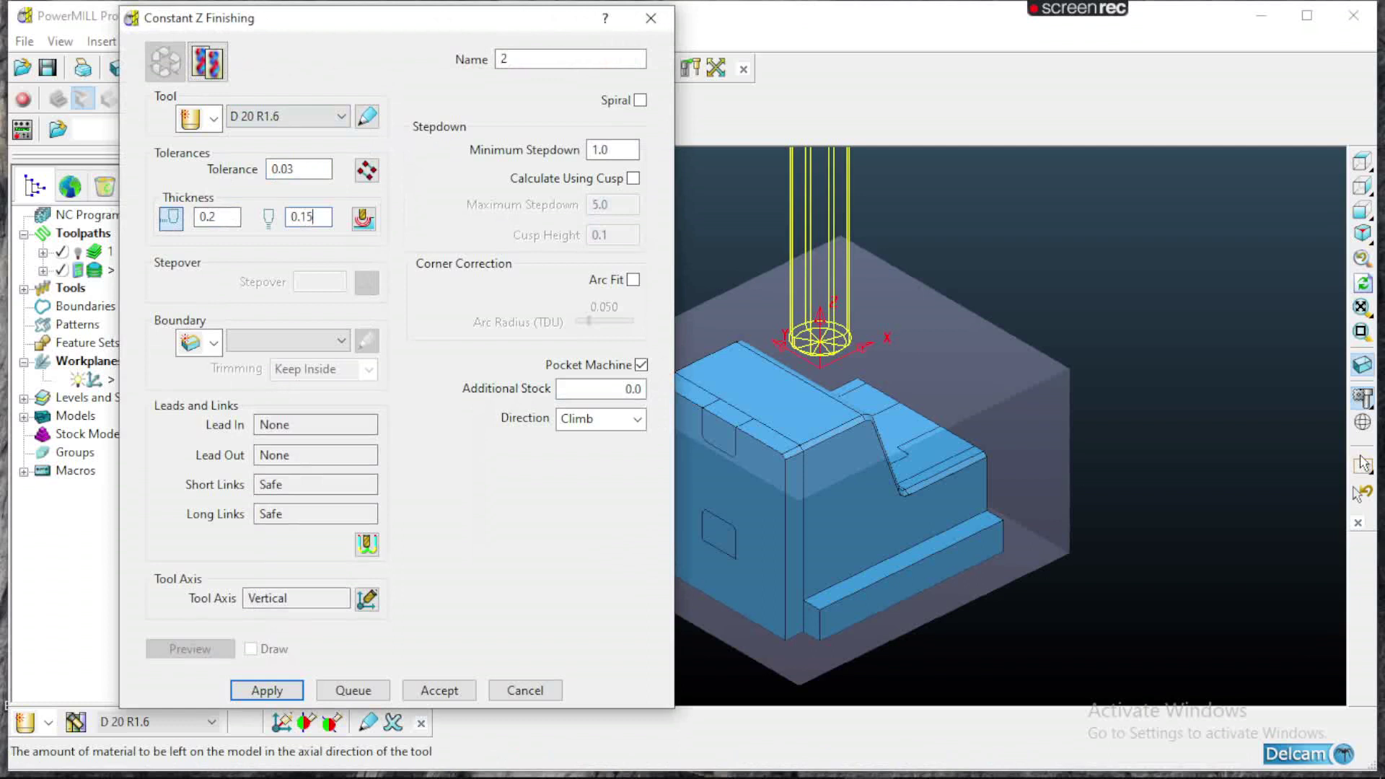
text(5)
key(Return)
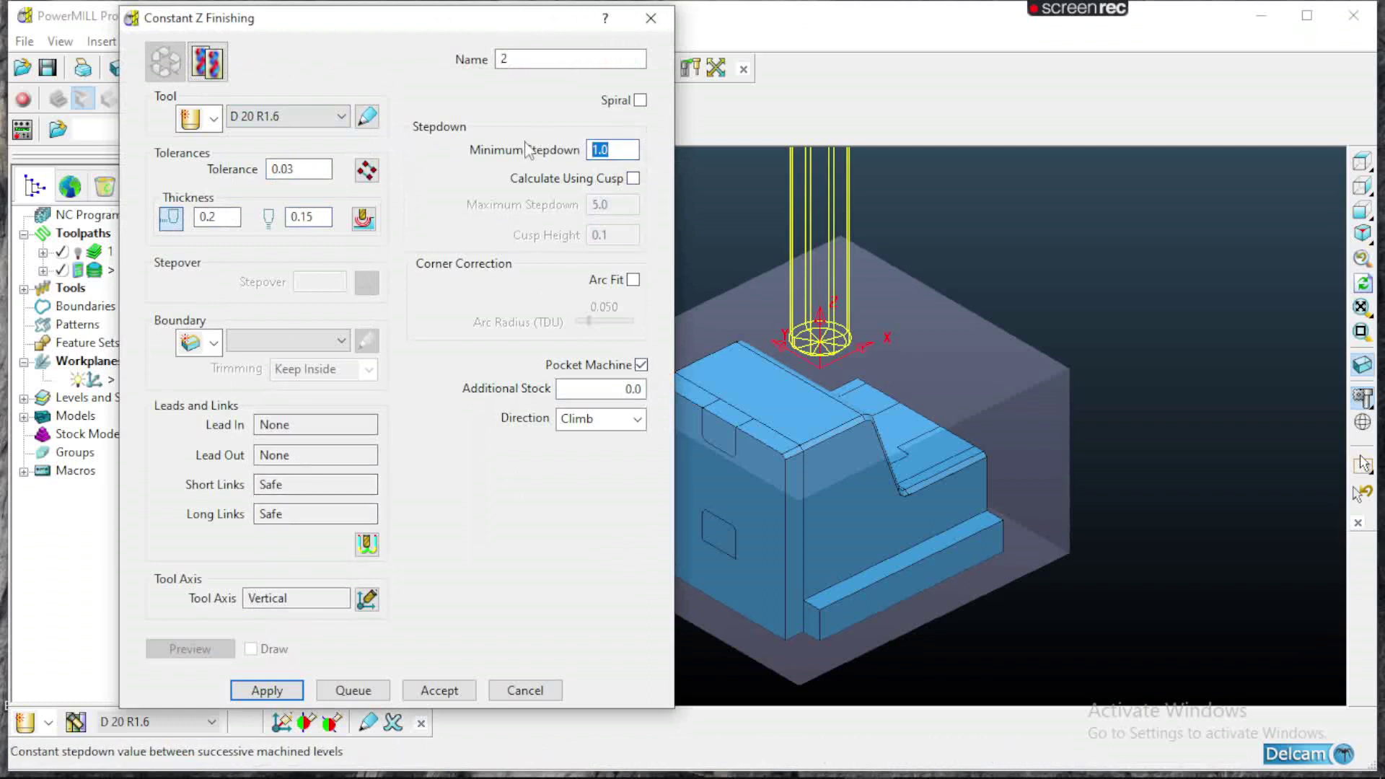
- Set the minimum stepdown to 0.3 with Climb direction and Calculate Using Cusp off, and calculate the toolpath
text(.3)
key(Return)
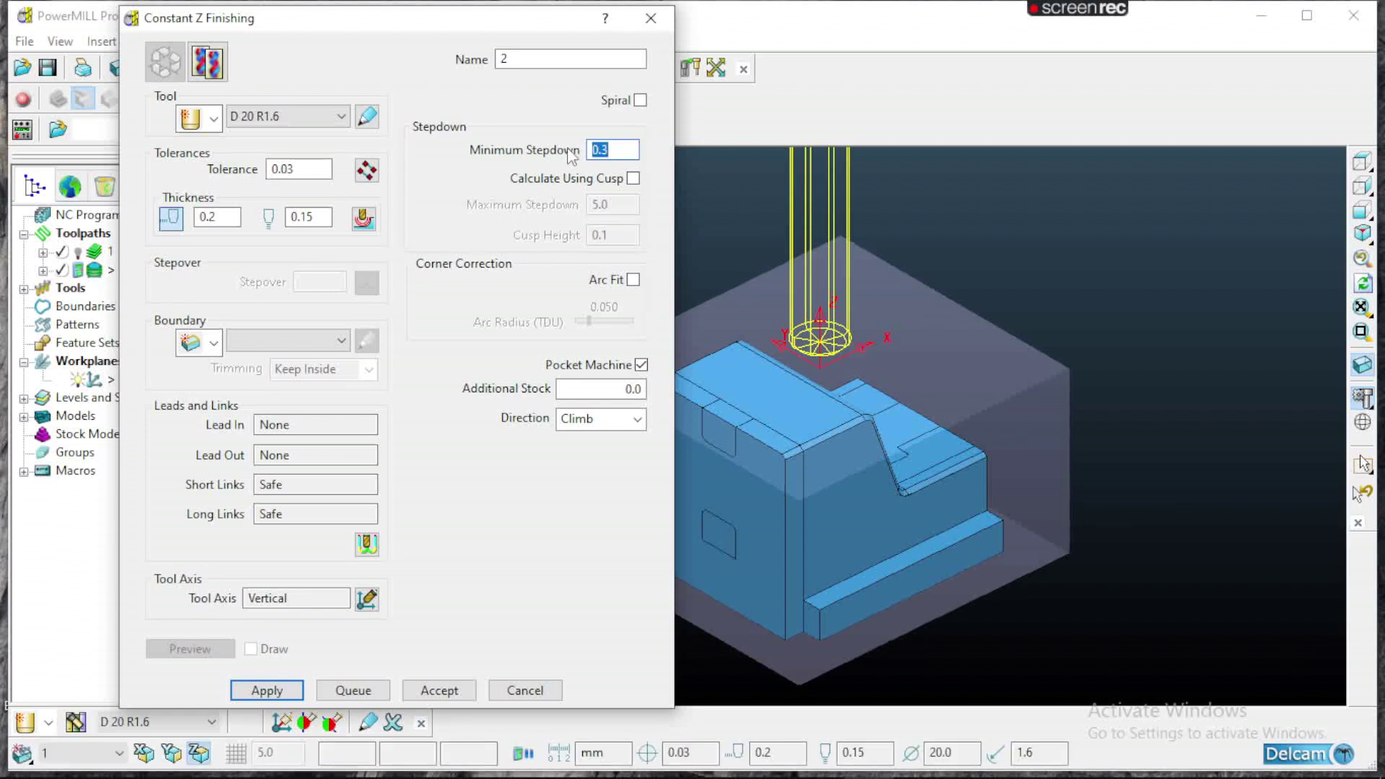
click(606, 419)
click(609, 442)
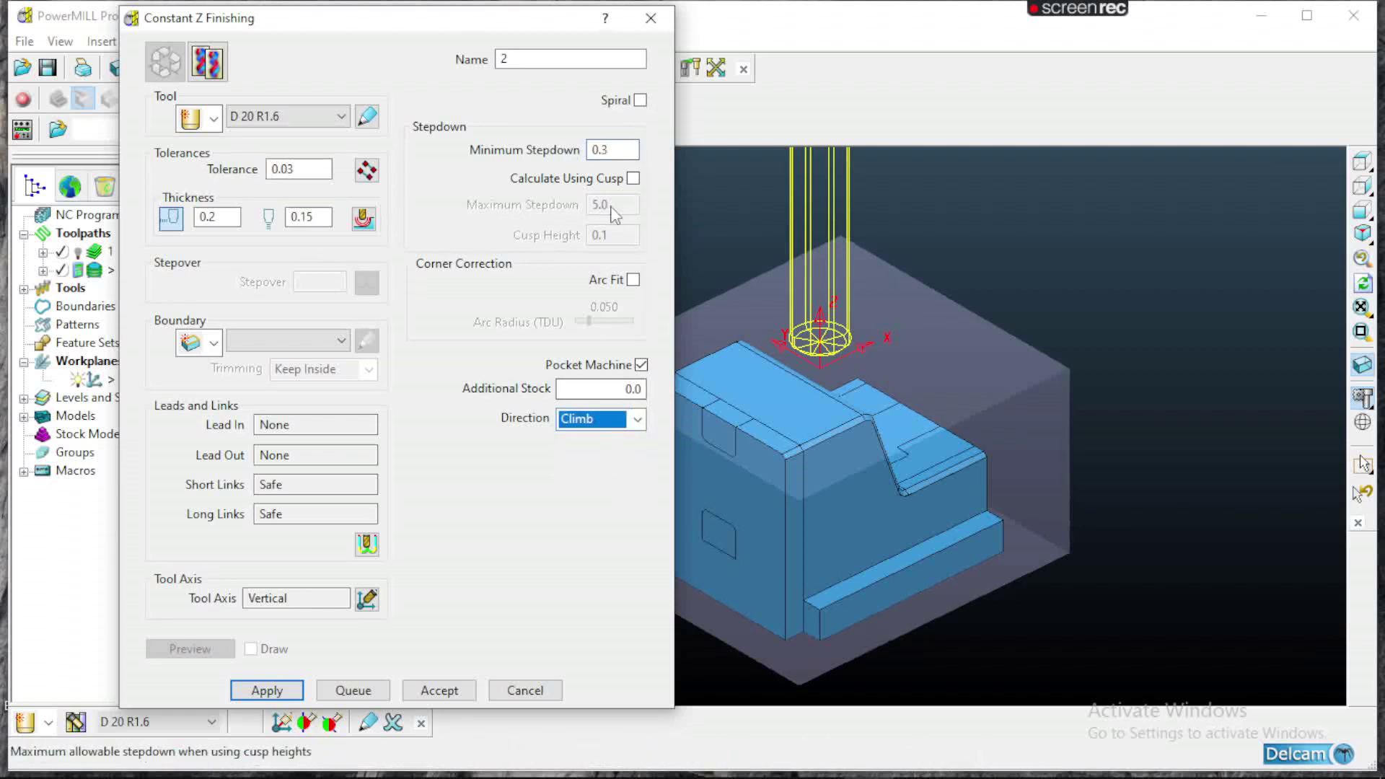
click(632, 179)
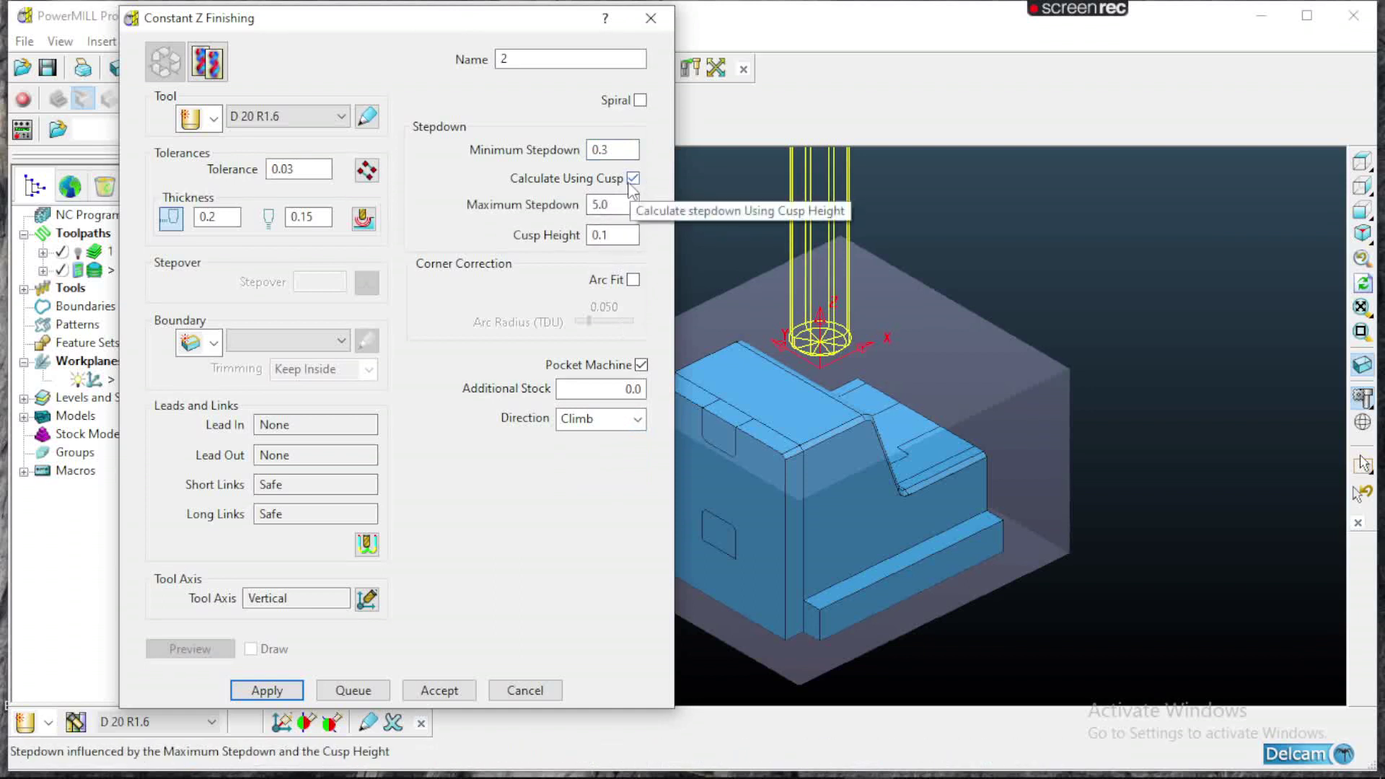
click(633, 181)
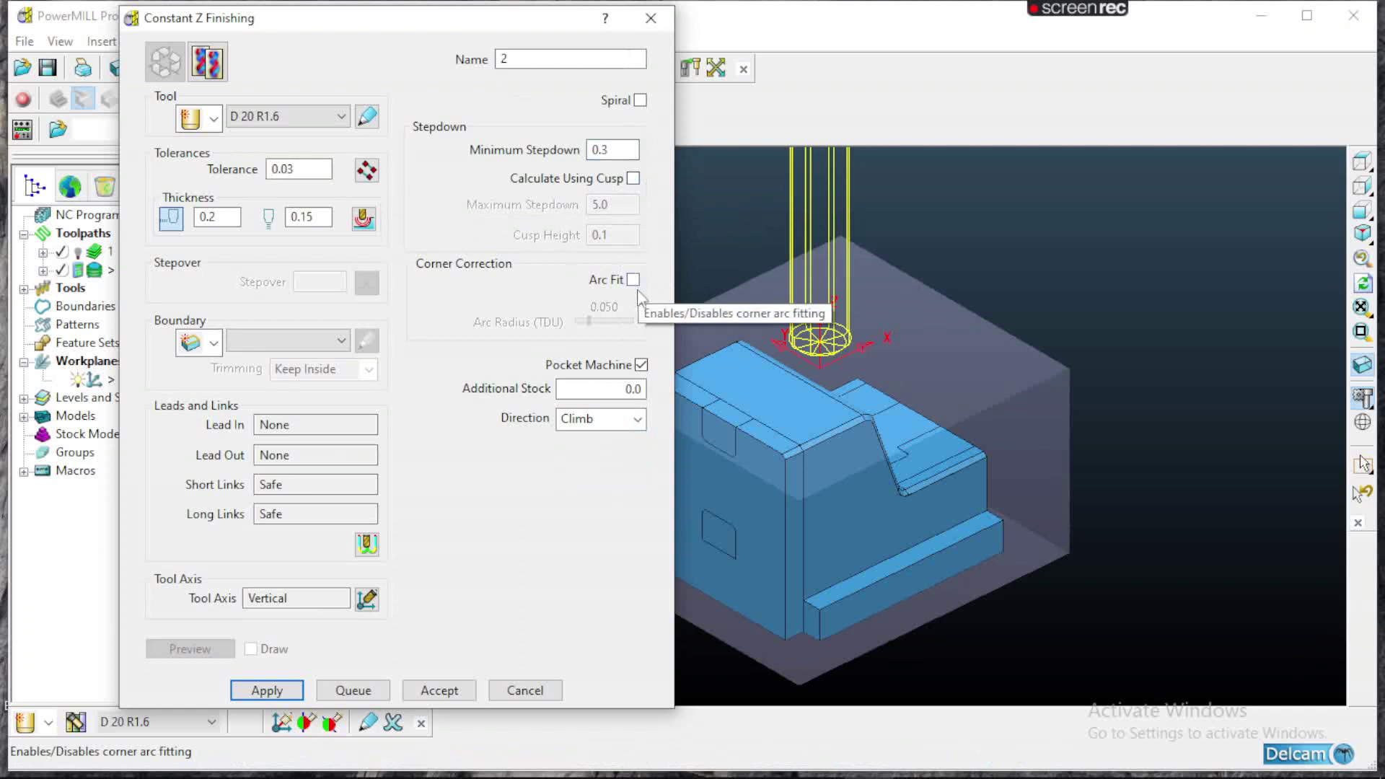
click(267, 690)
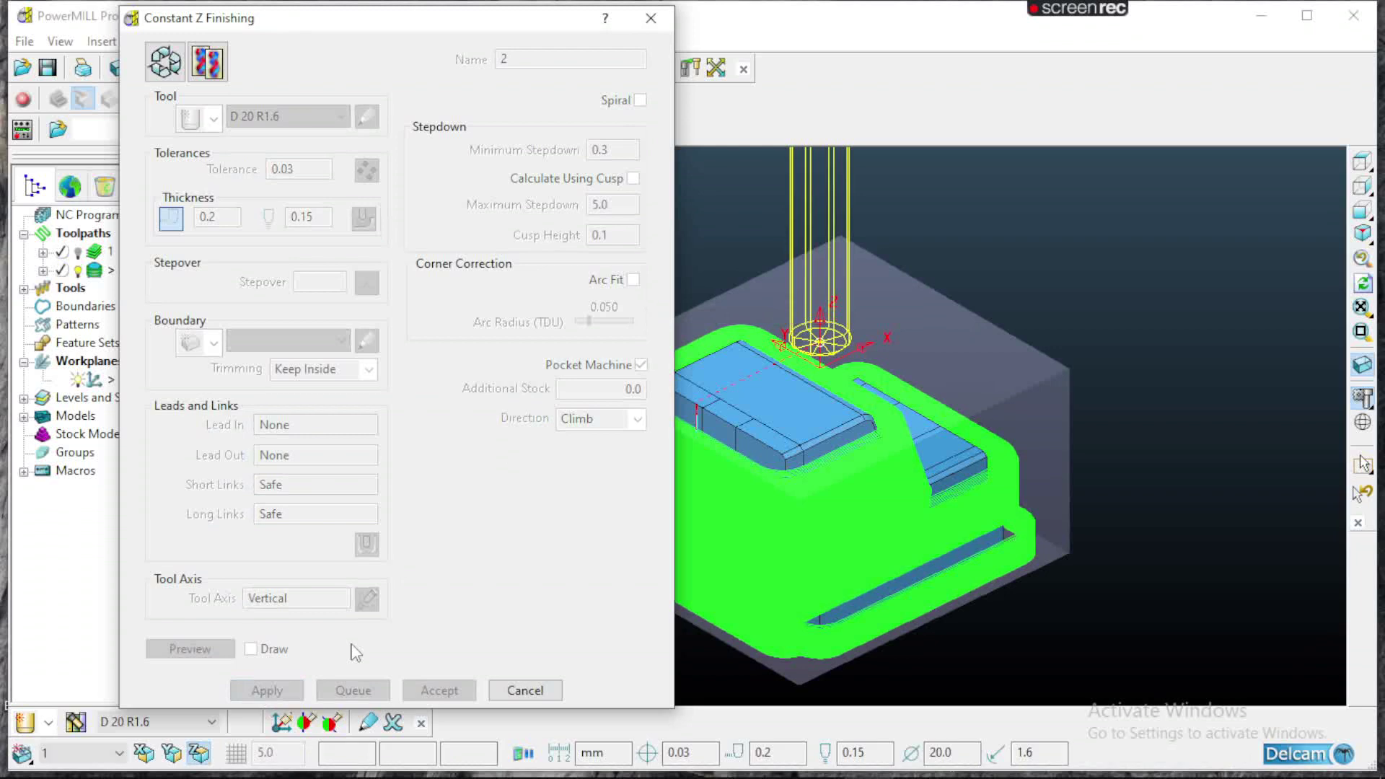
- Examine the Constant Z passes around the core's side walls and step from several angles and close up
scroll(906, 606, down, 3)
middle_drag(881, 490, 1085, 526)
scroll(846, 404, up, 7)
scroll(872, 402, down, 5)
scroll(787, 574, up, 5)
scroll(787, 574, up, 3)
scroll(887, 505, down, 6)
scroll(939, 547, up, 2)
scroll(910, 550, down, 4)
middle_drag(978, 503, 923, 540)
scroll(945, 458, up, 7)
scroll(1020, 390, down, 5)
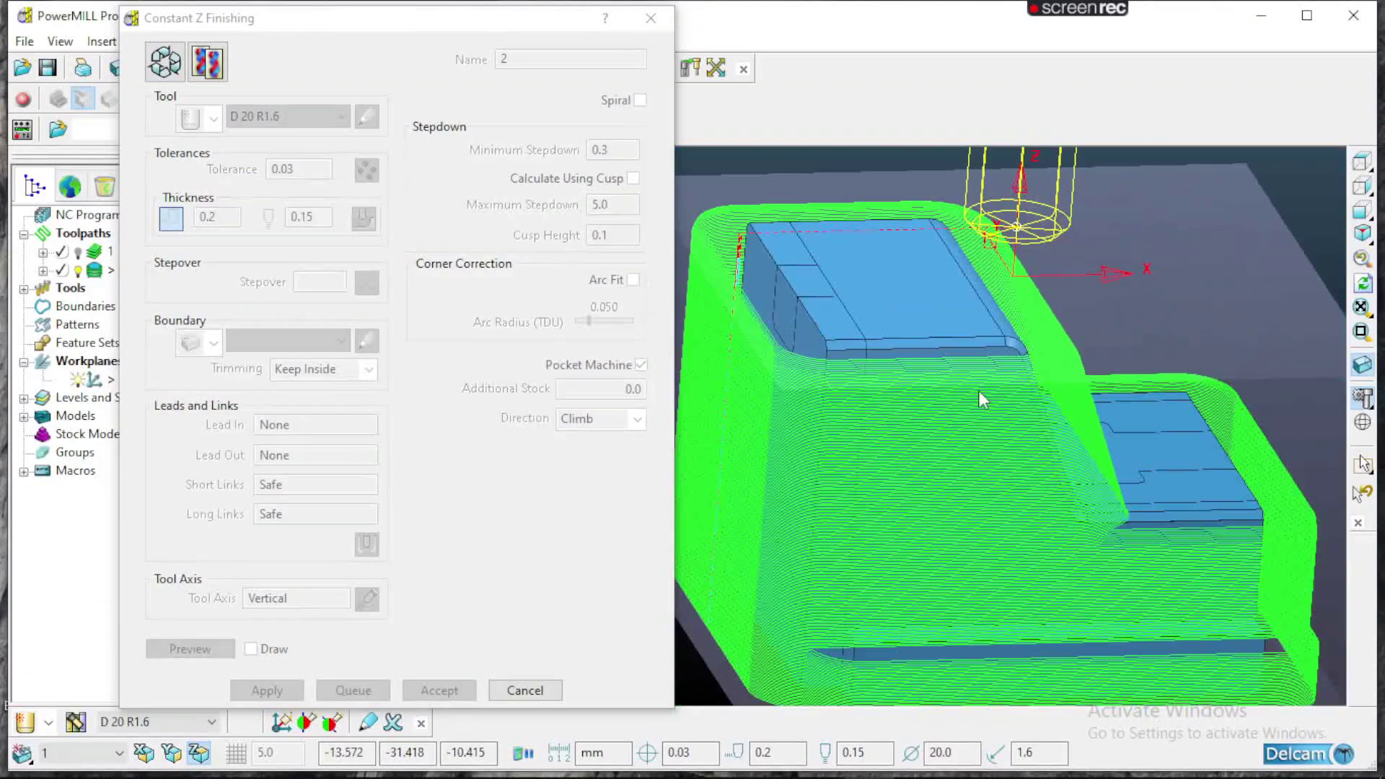
scroll(966, 432, down, 5)
scroll(861, 436, up, 3)
scroll(1118, 442, down, 2)
scroll(1118, 443, up, 2)
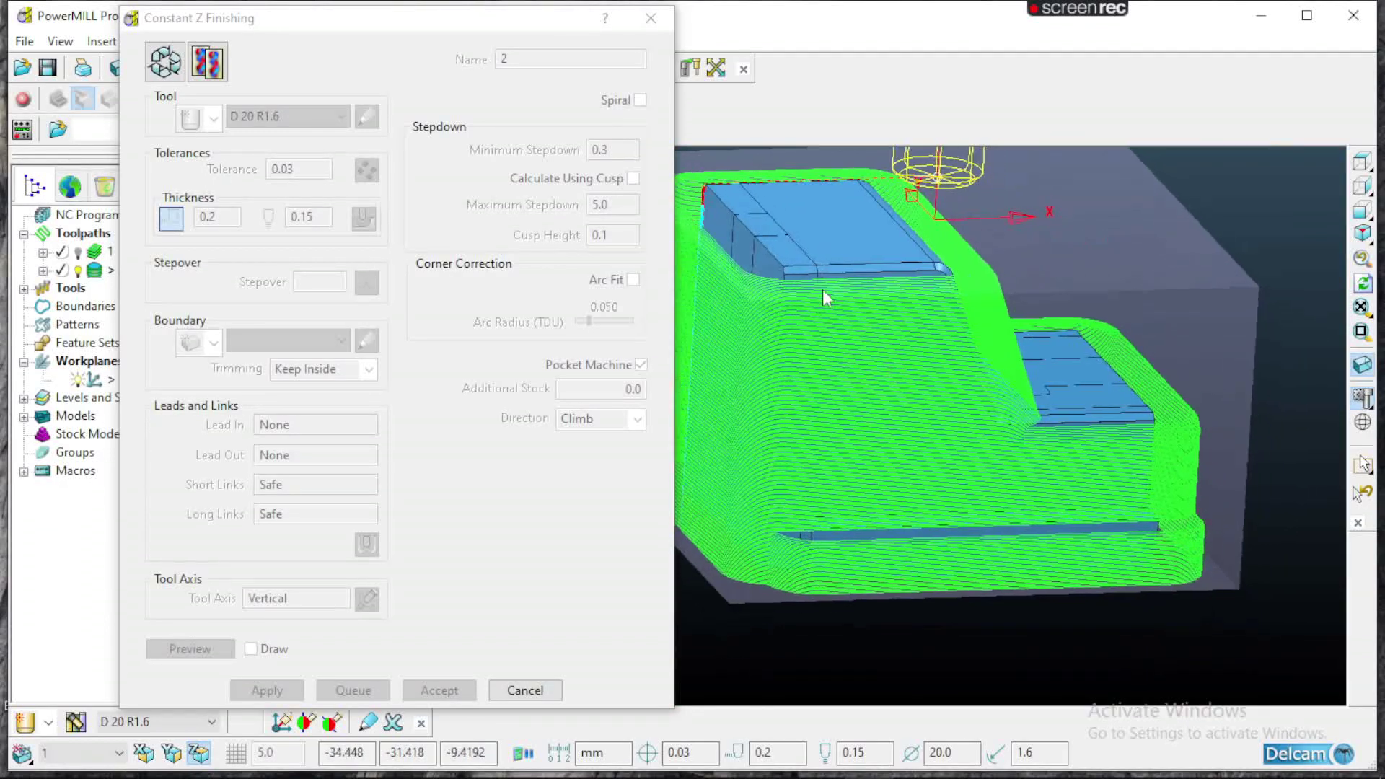
scroll(822, 289, up, 2)
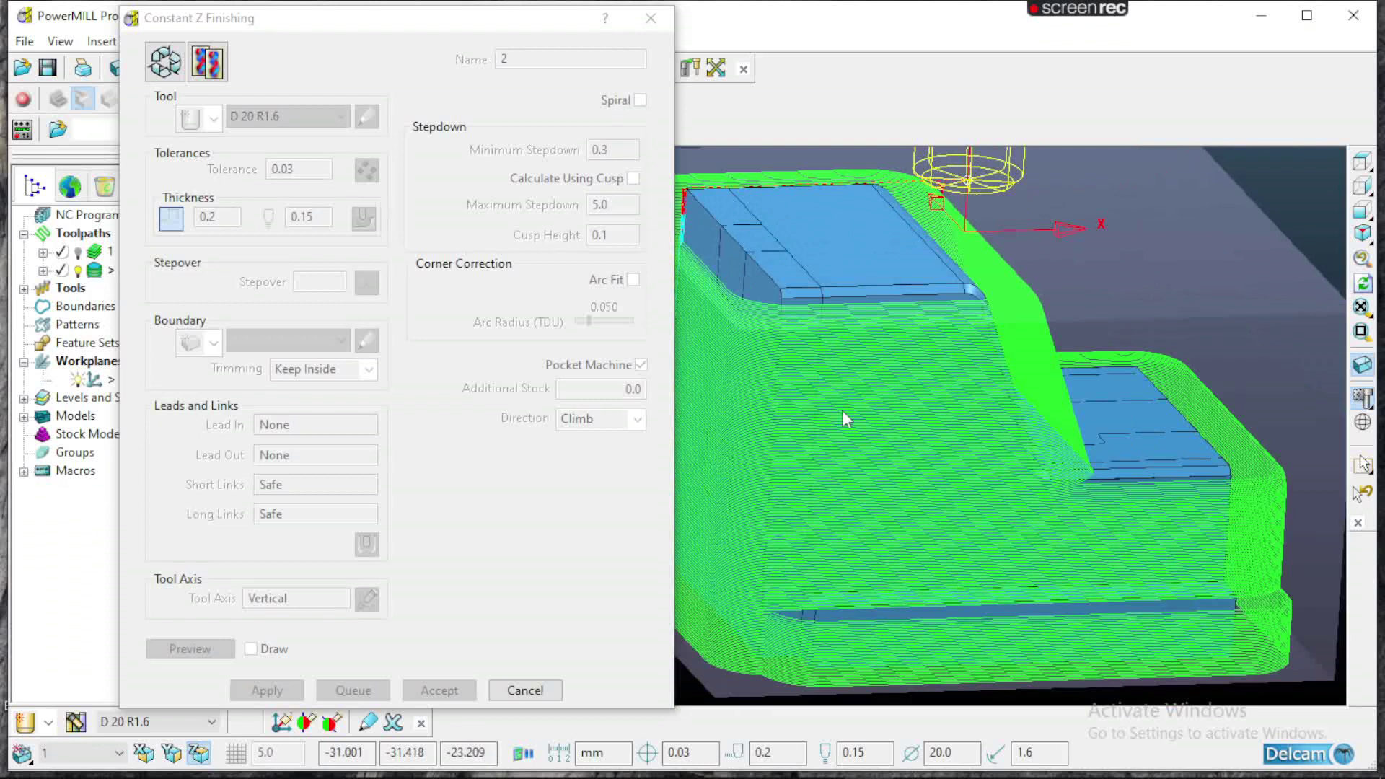
scroll(841, 410, down, 3)
- Create a copy of the Constant Z toolpath and set its tolerance to 0.01
click(207, 64)
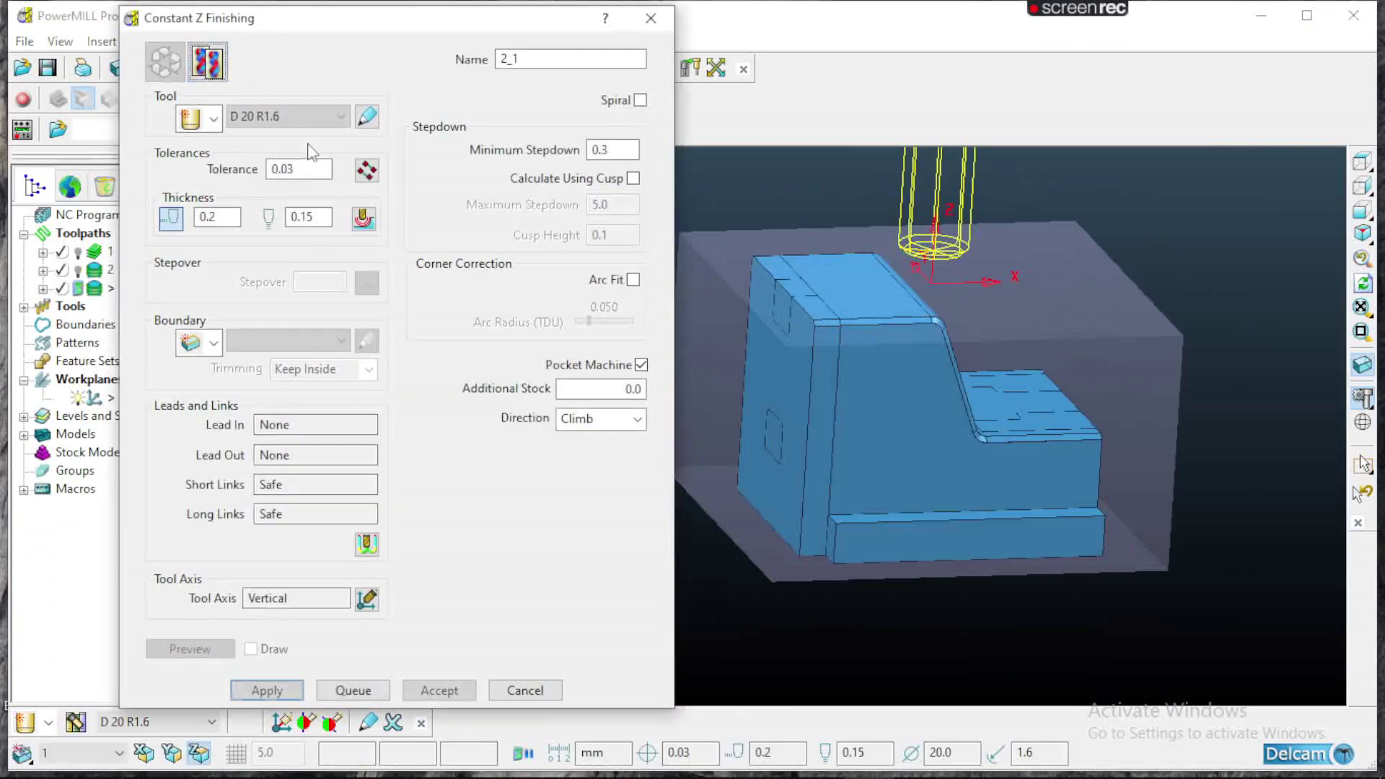
key(Tab)
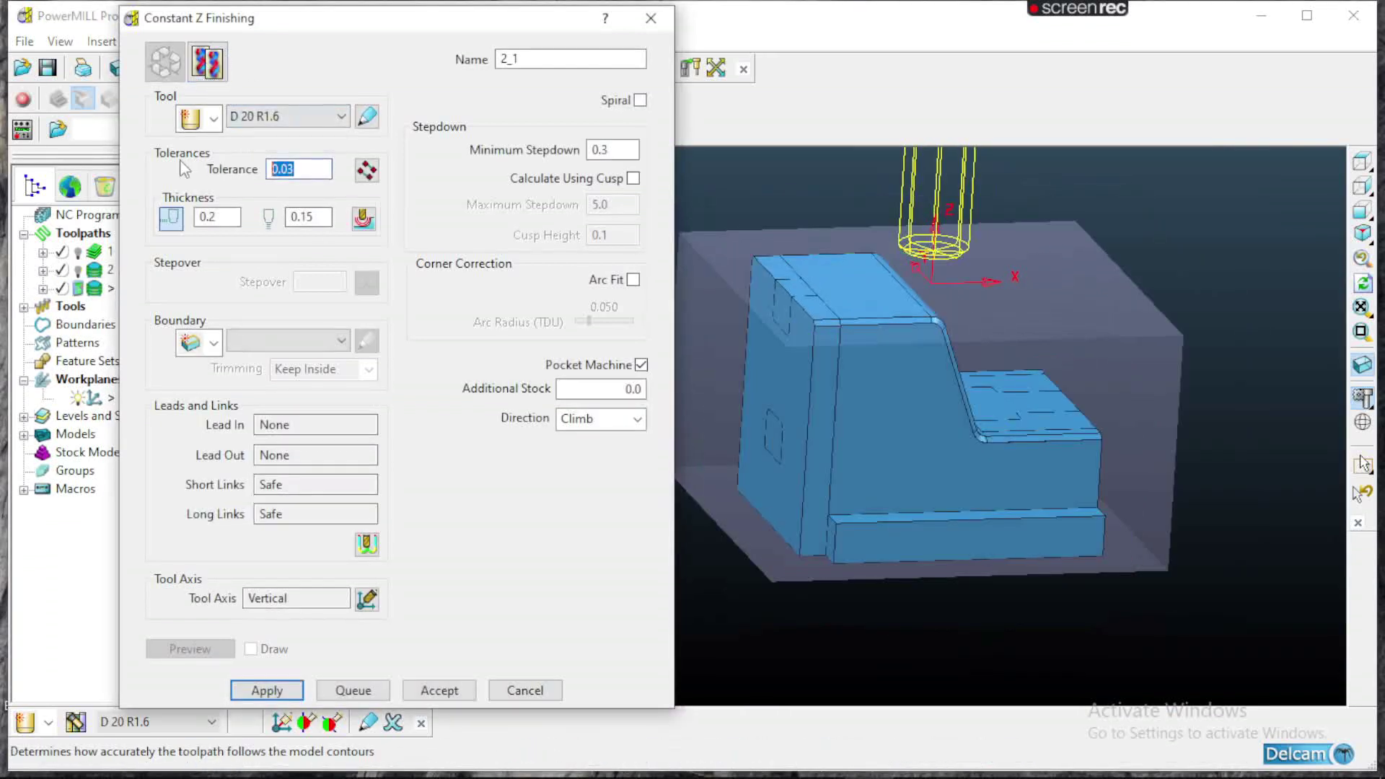
text(0.01)
key(Tab)
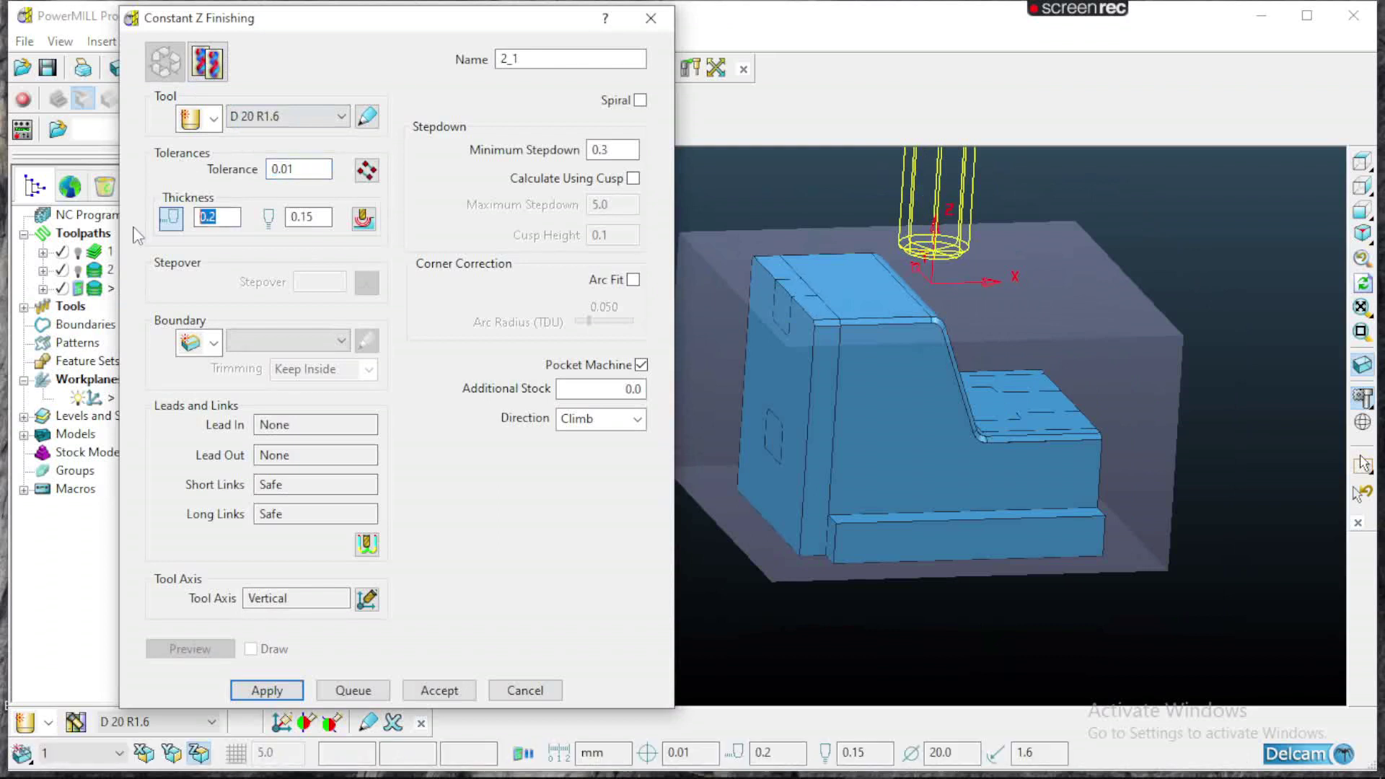
- Set radial thickness 0.0, axial thickness 0.1 and minimum stepdown 0.2, enable Spiral, and calculate the copied toolpath
click(310, 216)
key(Tab)
text(.2)
click(640, 100)
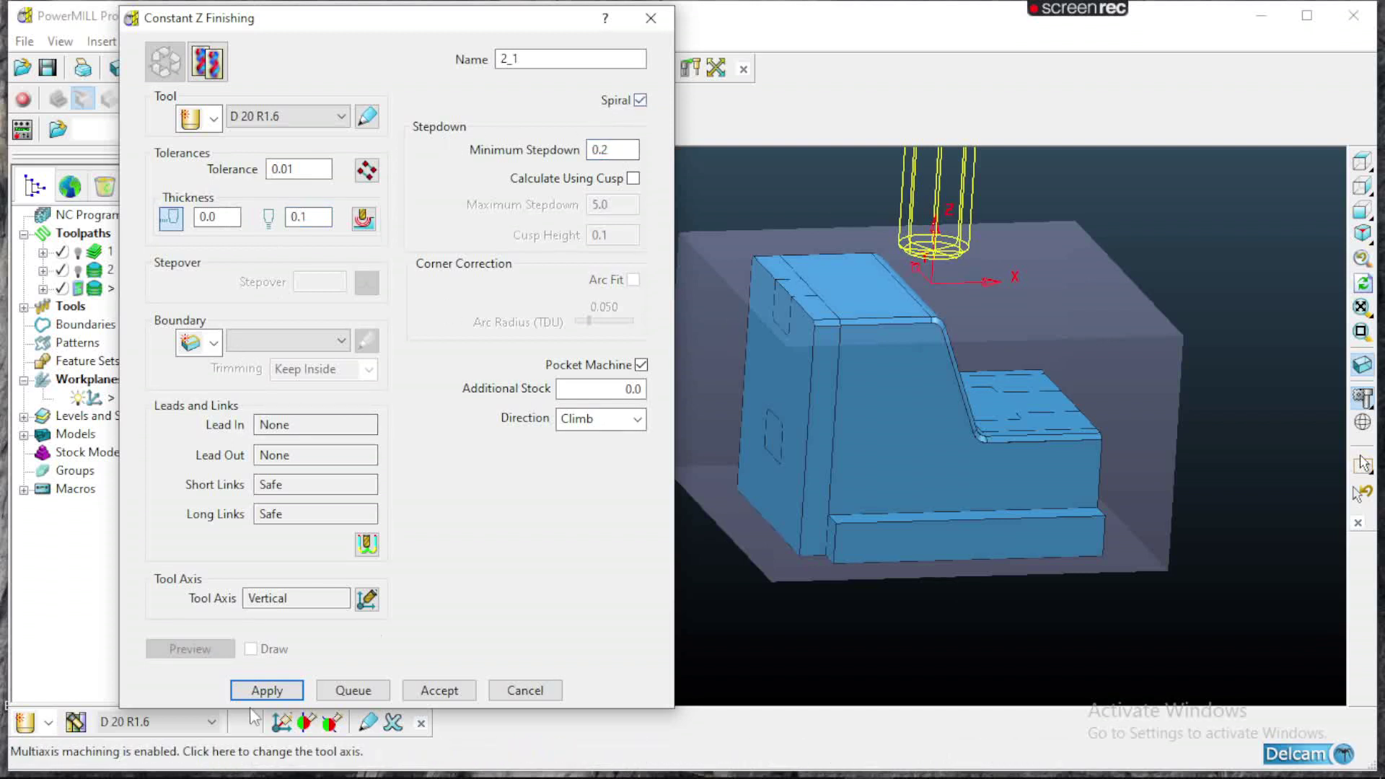
click(267, 690)
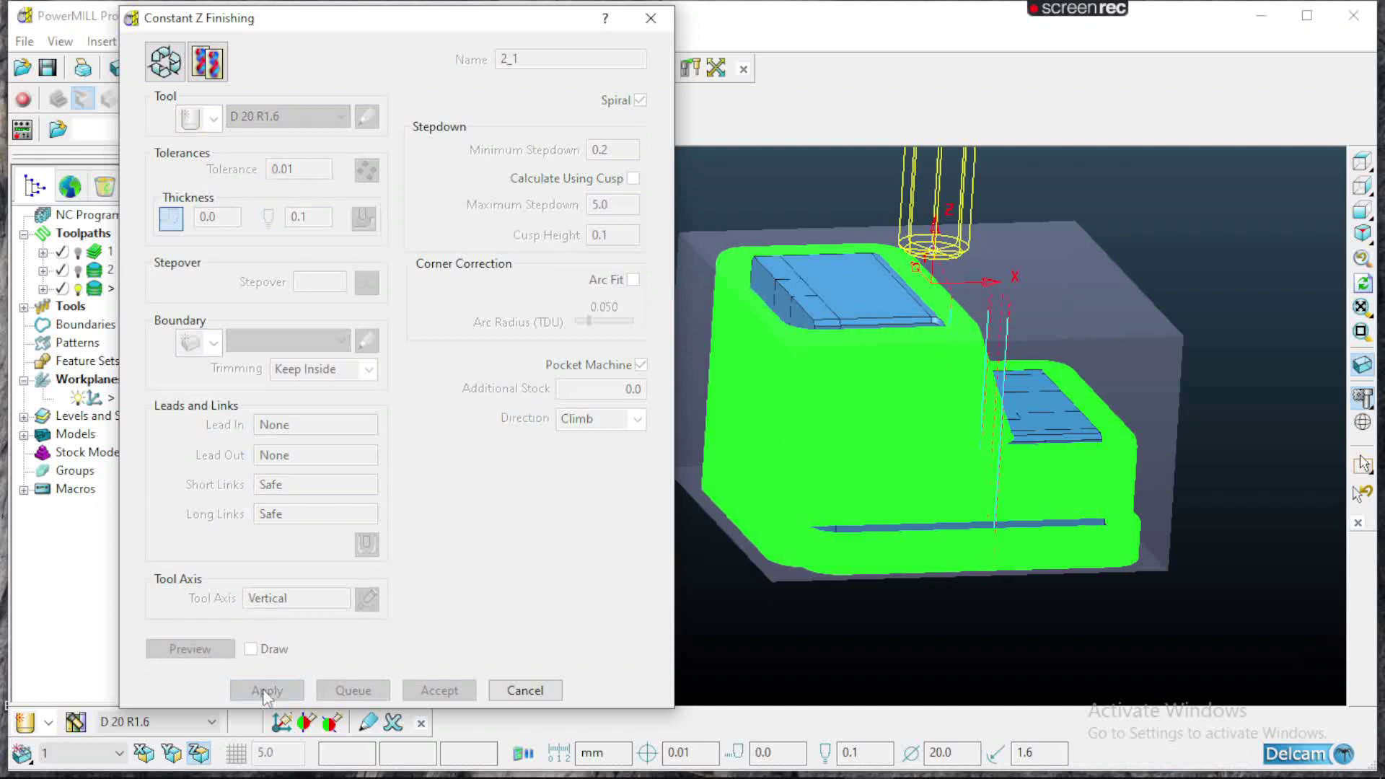
- Leave the Constant Z Finishing settings and hide the block around the model
click(524, 690)
scroll(787, 427, down, 3)
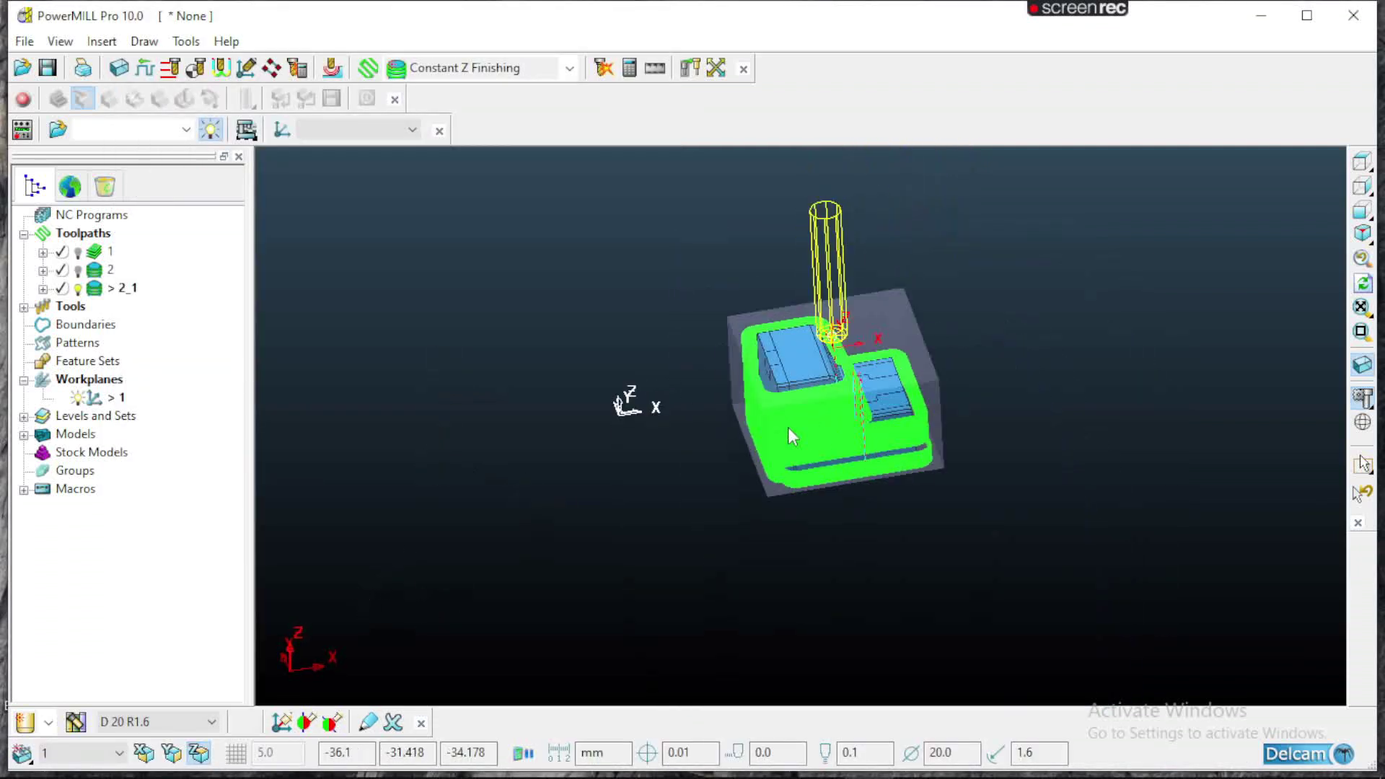
scroll(788, 427, up, 2)
click(1359, 395)
- Examine the spiral finishing passes and link moves around the walls, the base ledge and the uncut flat faces
scroll(769, 396, up, 6)
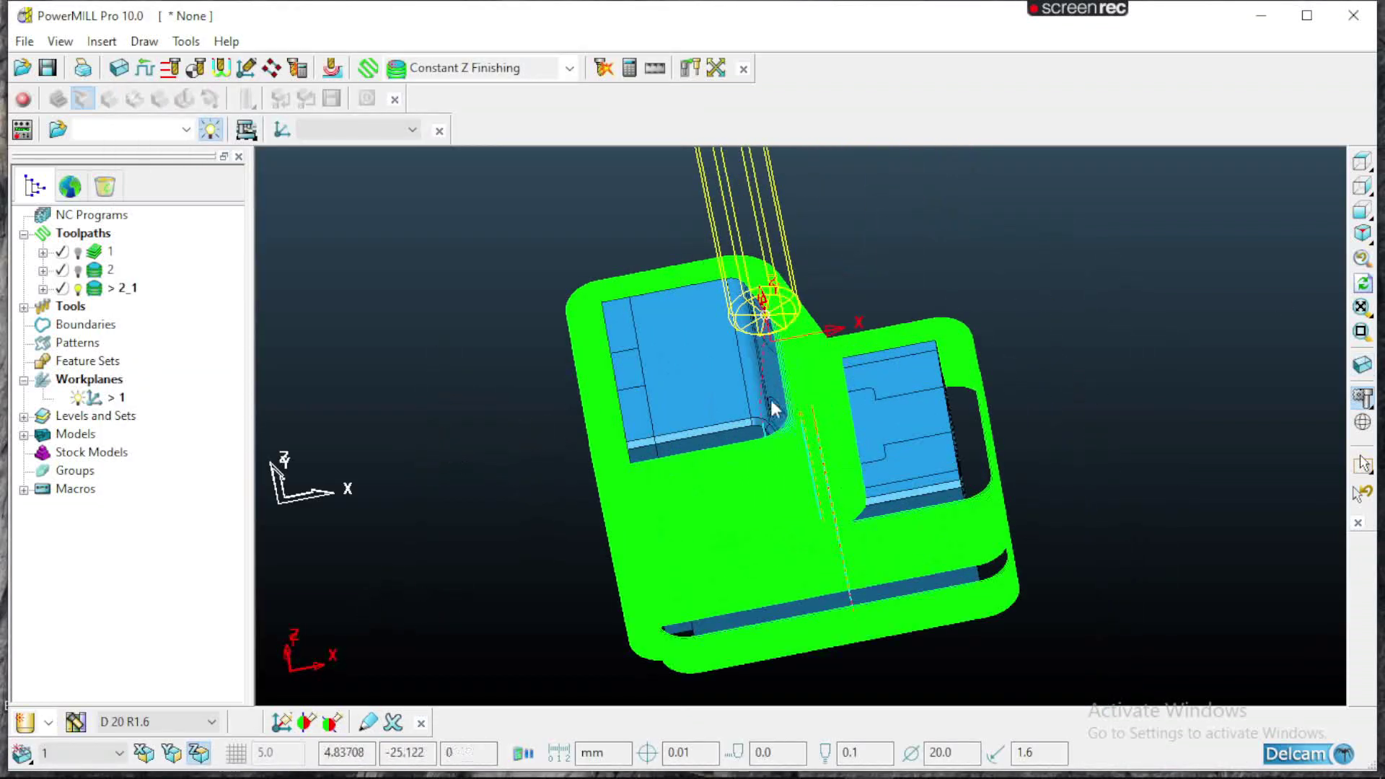
middle_drag(1055, 411, 1110, 375)
scroll(915, 505, down, 2)
scroll(1217, 541, up, 5)
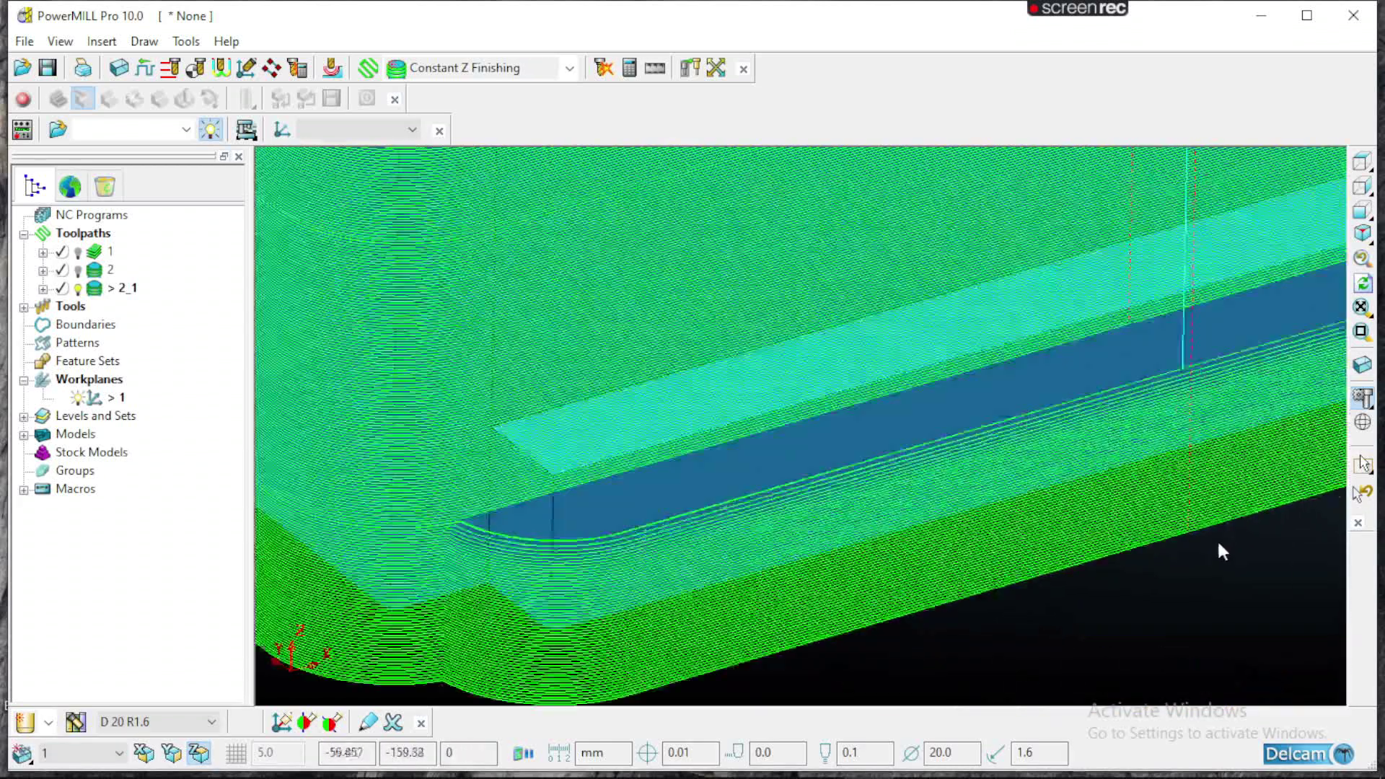
scroll(784, 525, down, 2)
scroll(784, 525, down, 2)
middle_drag(785, 525, 844, 238)
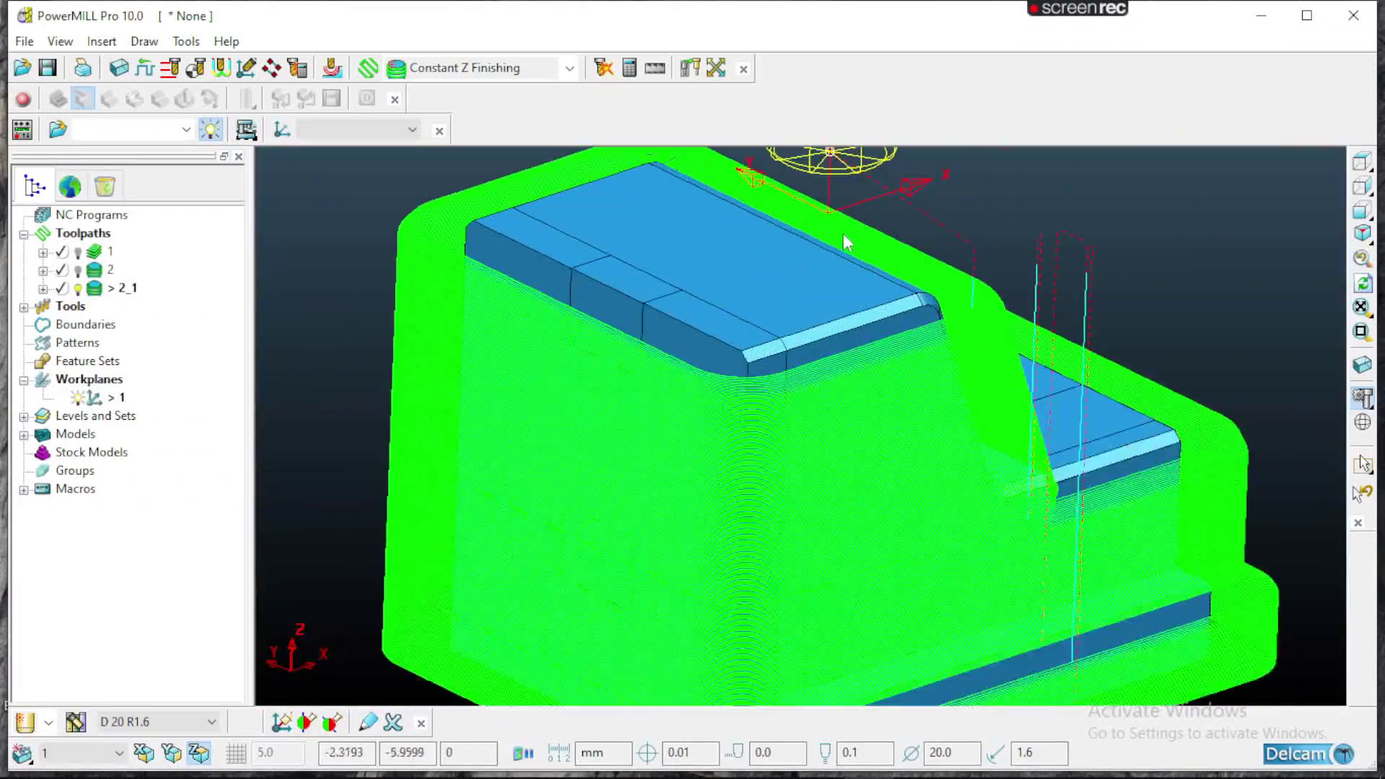
scroll(954, 426, down, 3)
middle_drag(955, 426, 578, 526)
scroll(856, 392, up, 3)
scroll(856, 392, down, 1)
scroll(930, 423, down, 2)
scroll(819, 495, up, 3)
scroll(843, 485, down, 3)
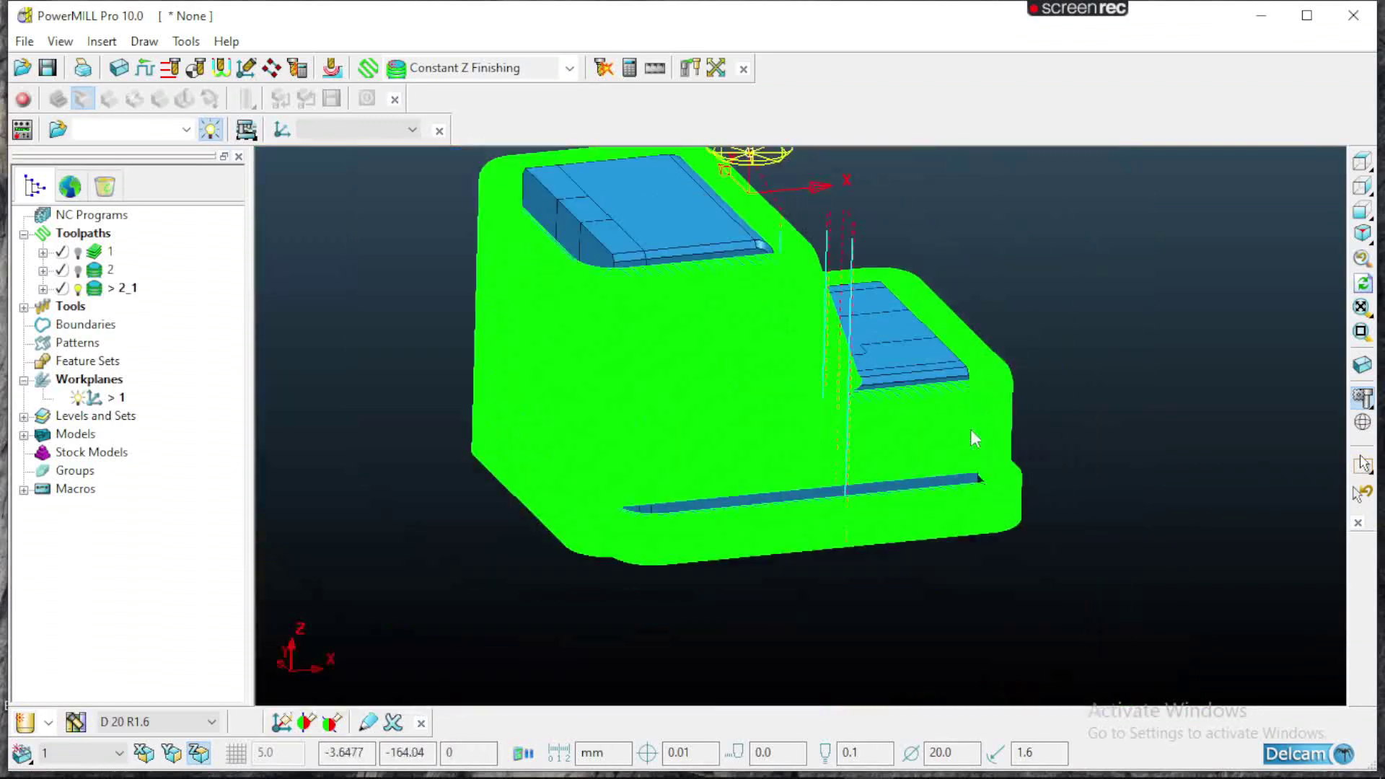
scroll(881, 340, up, 2)
scroll(876, 336, down, 1)
scroll(692, 210, up, 2)
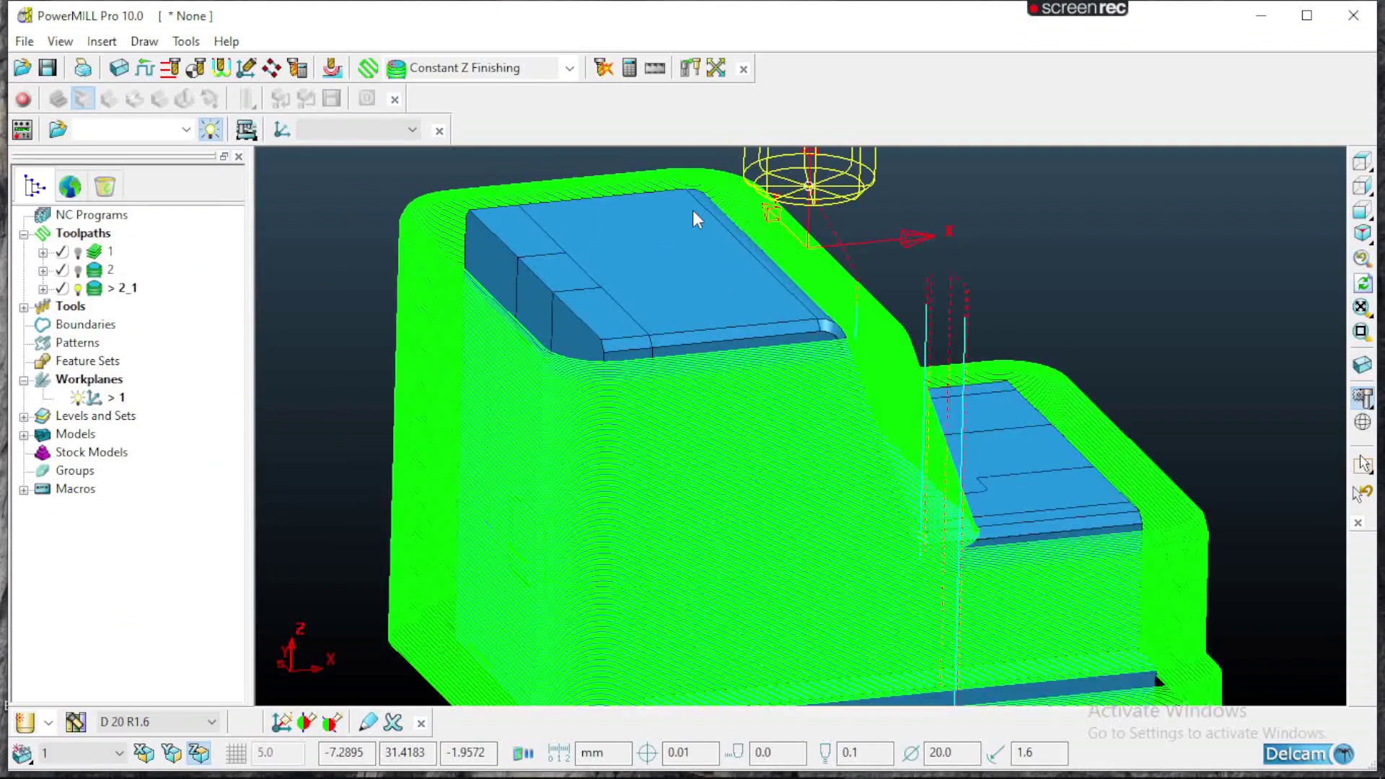
scroll(730, 289, down, 1)
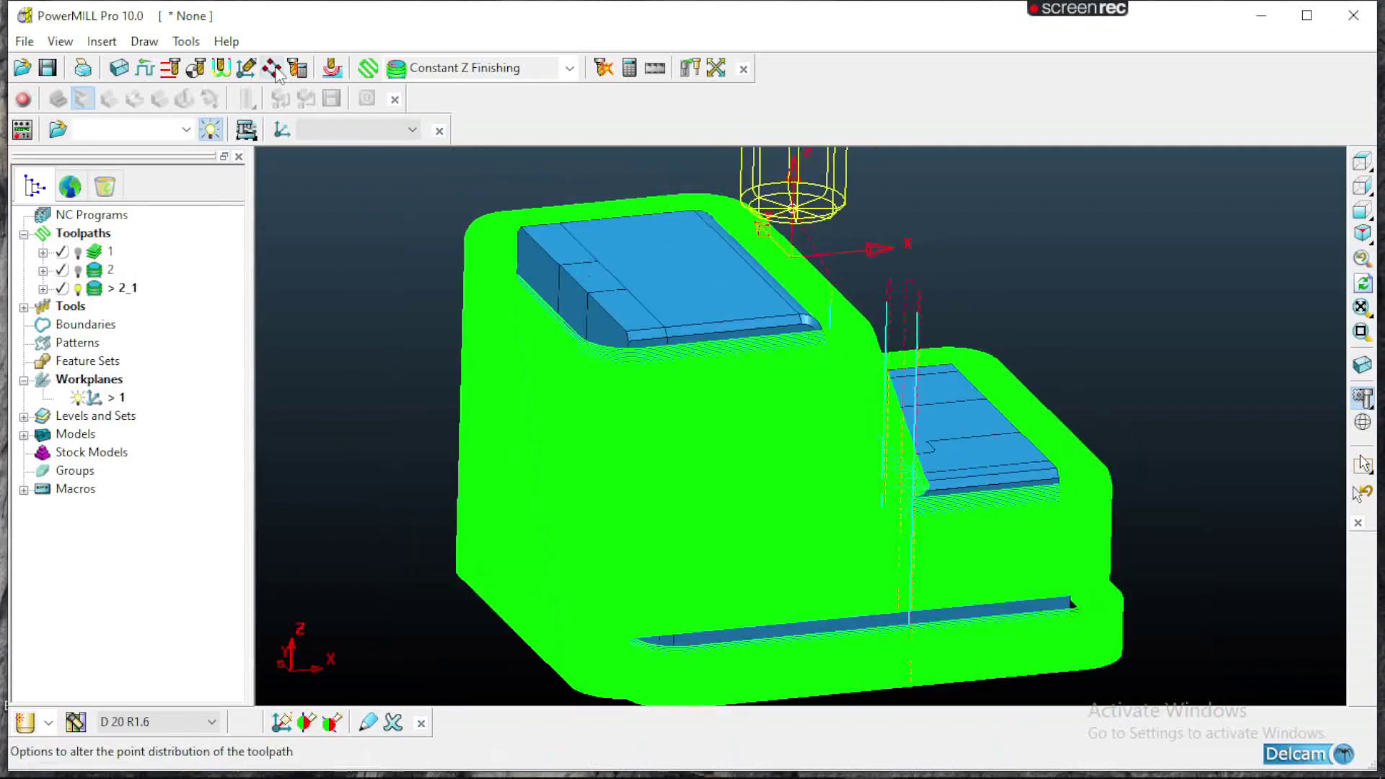
- Create a new toolpath with the Offset Flat Finishing strategy
click(367, 67)
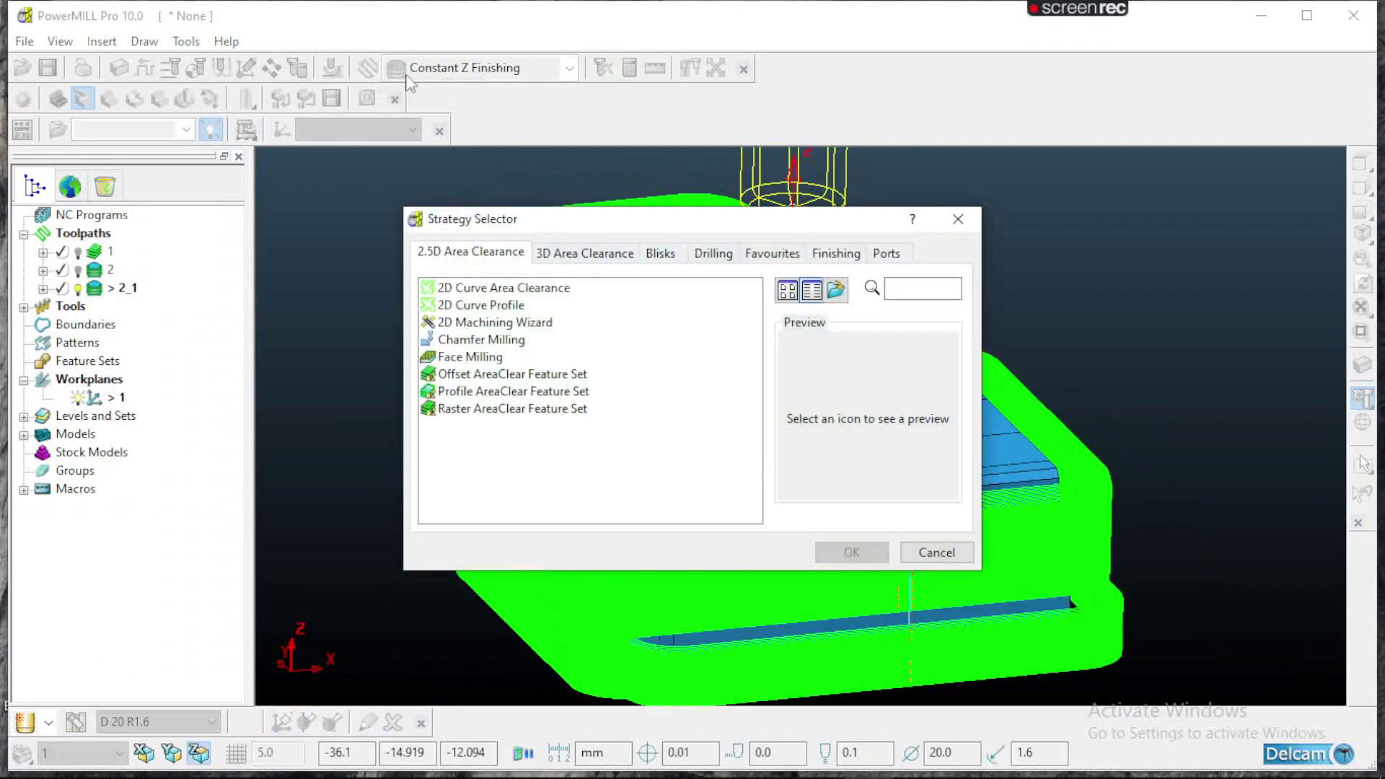
click(835, 252)
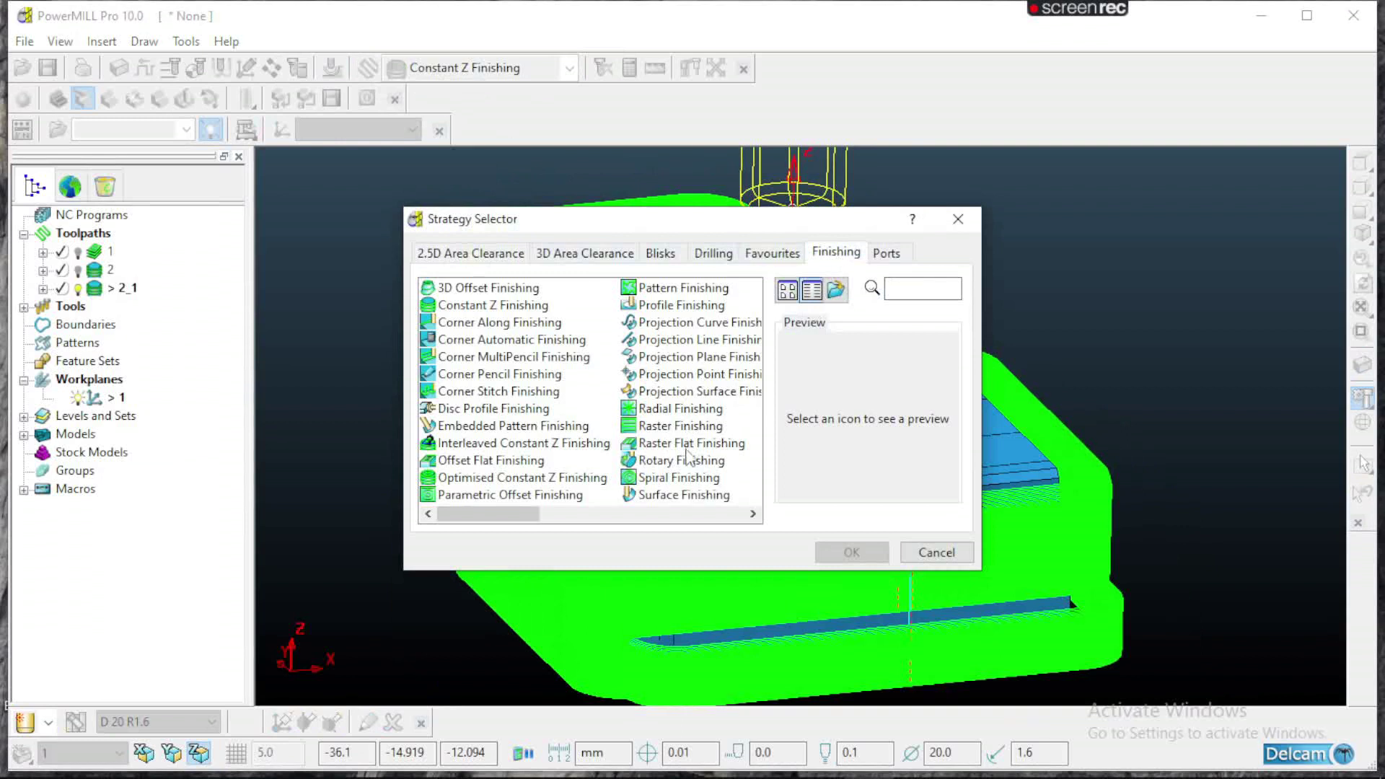
scroll(687, 476, down, 3)
scroll(625, 409, up, 3)
scroll(494, 459, down, 1)
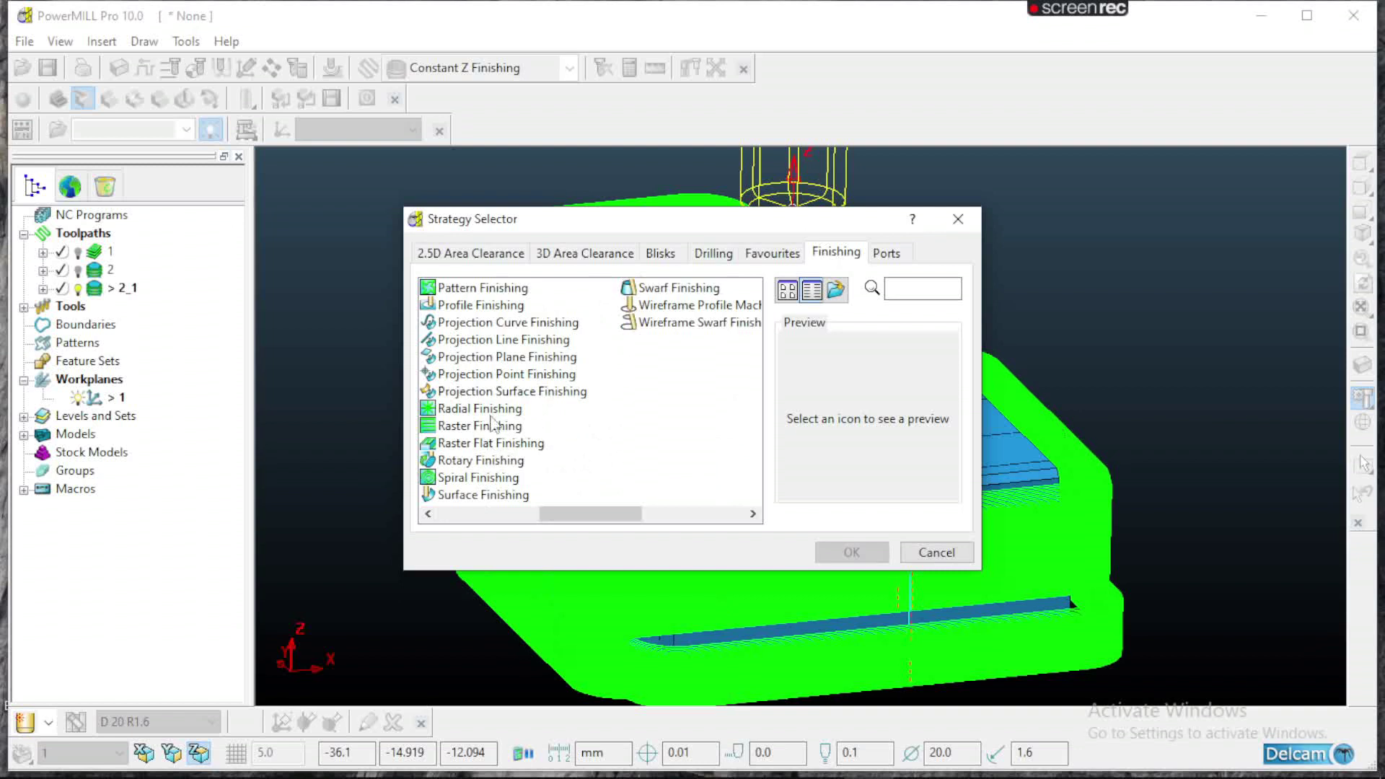
scroll(570, 315, up, 1)
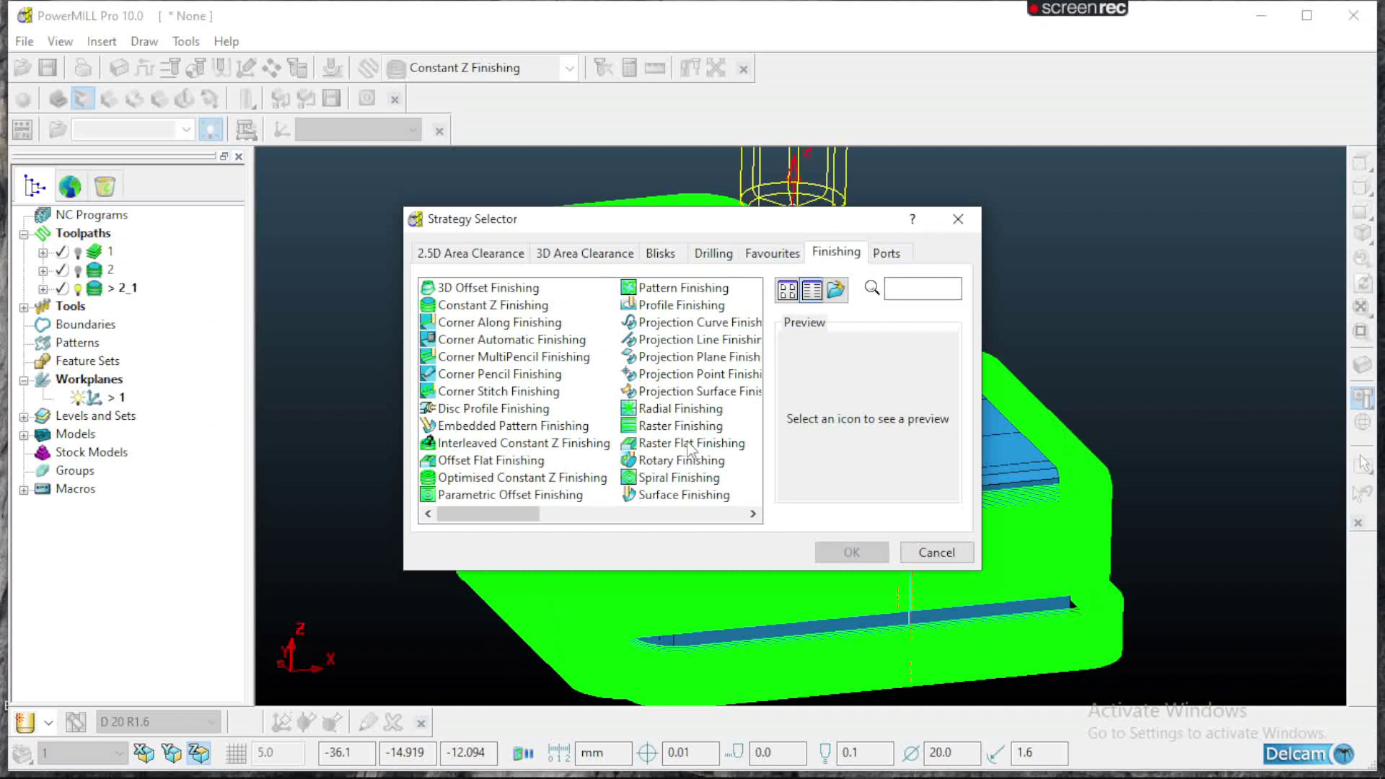
click(485, 463)
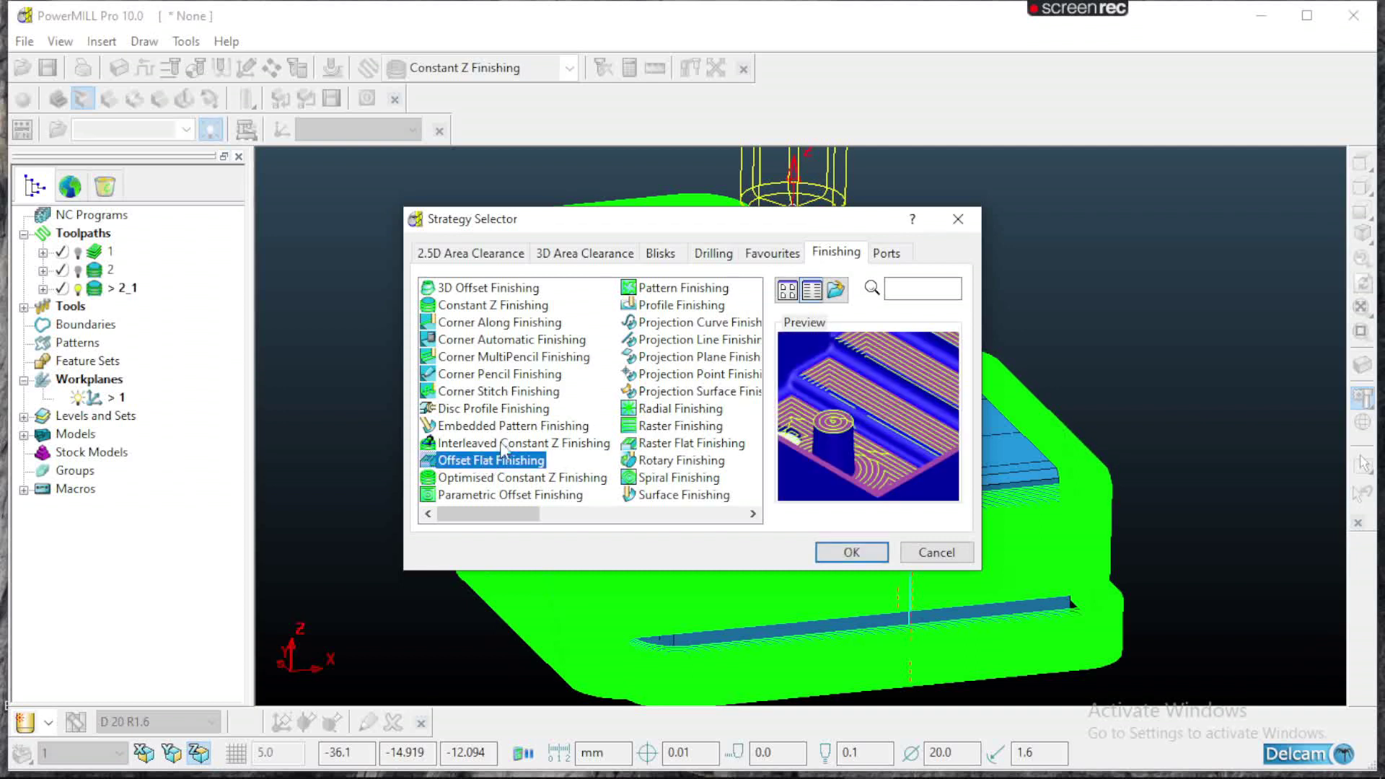
click(859, 562)
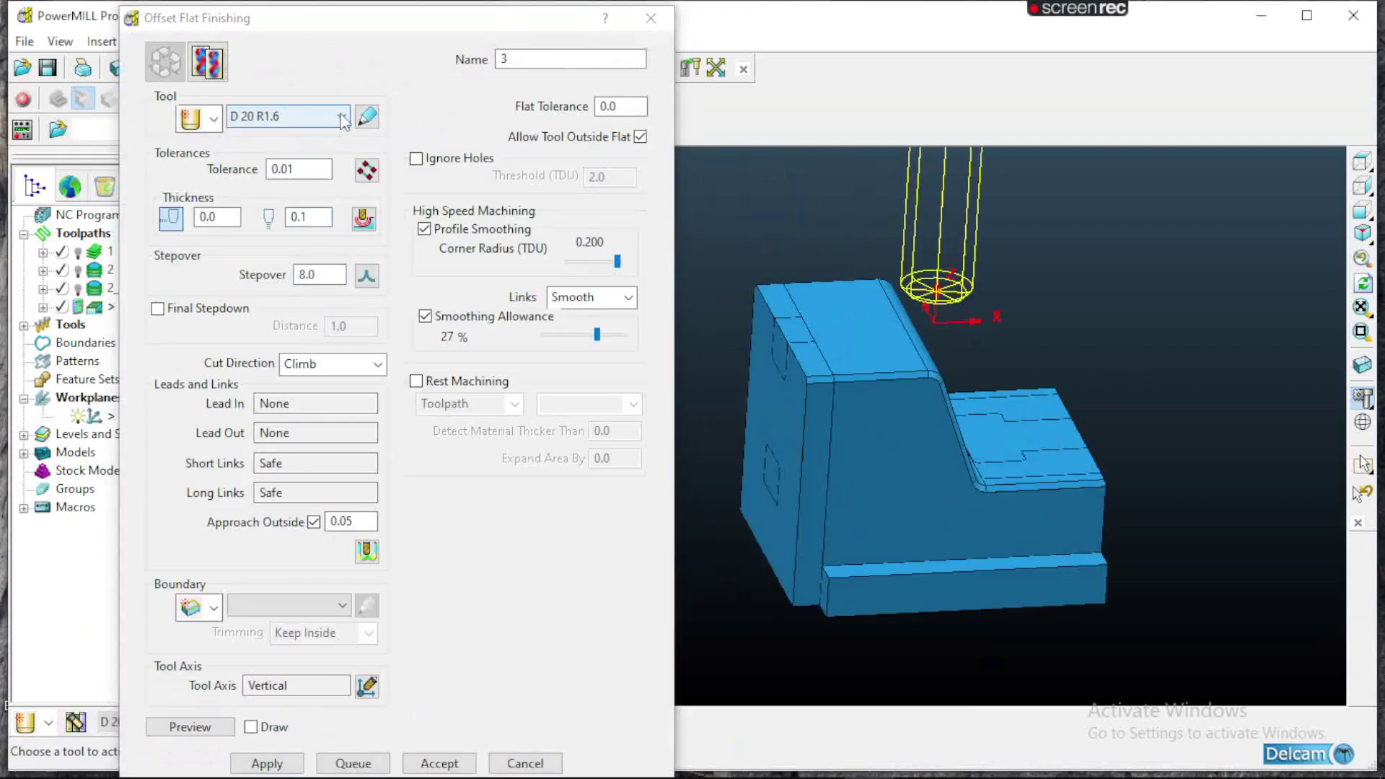
- Set the flat finishing toolpath's radial thickness to 0.02, axial thickness to 0.0 and stepover to 6.0
double_click(329, 215)
key(shift+Tab)
key(shift+Tab)
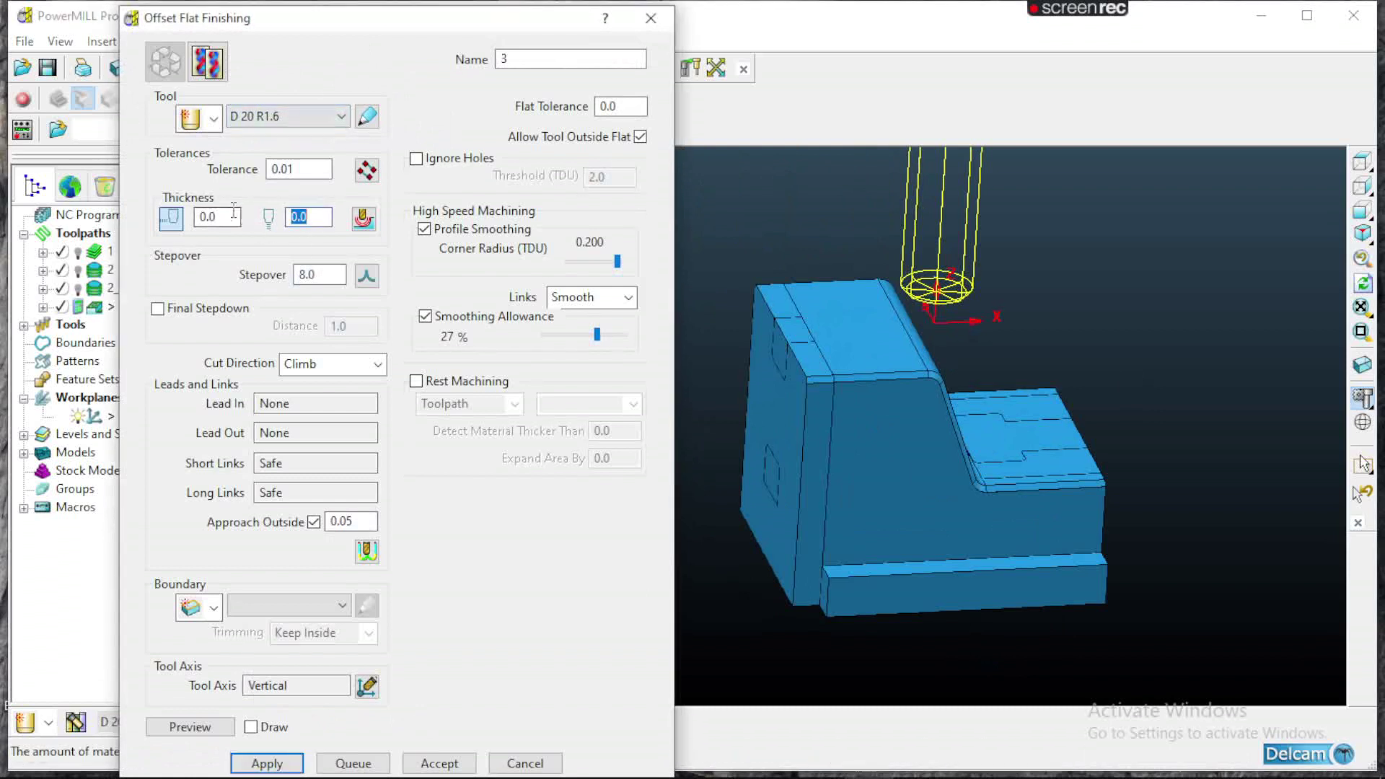
key(Tab)
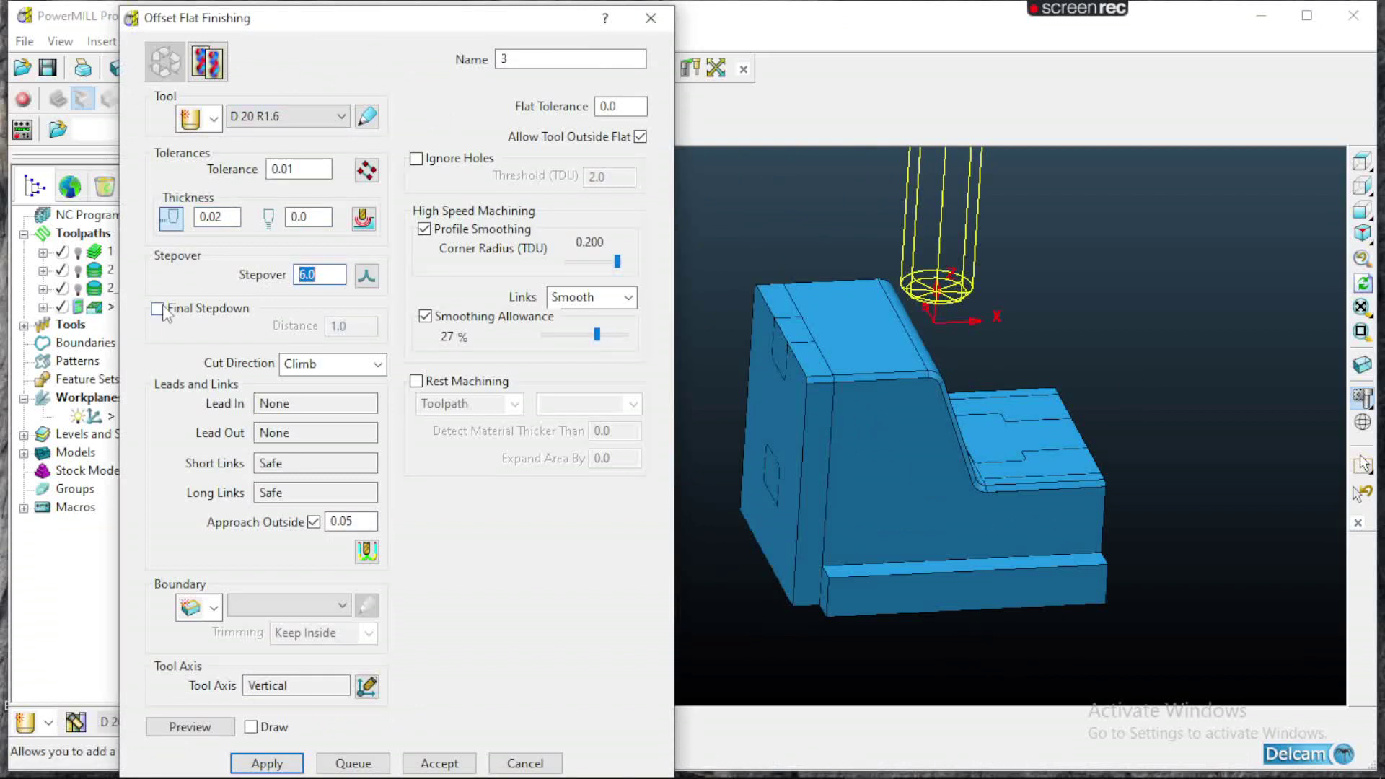
- Enable a final stepdown of 0.1, set the links to Straight, calculate the toolpath and leave its settings
click(158, 309)
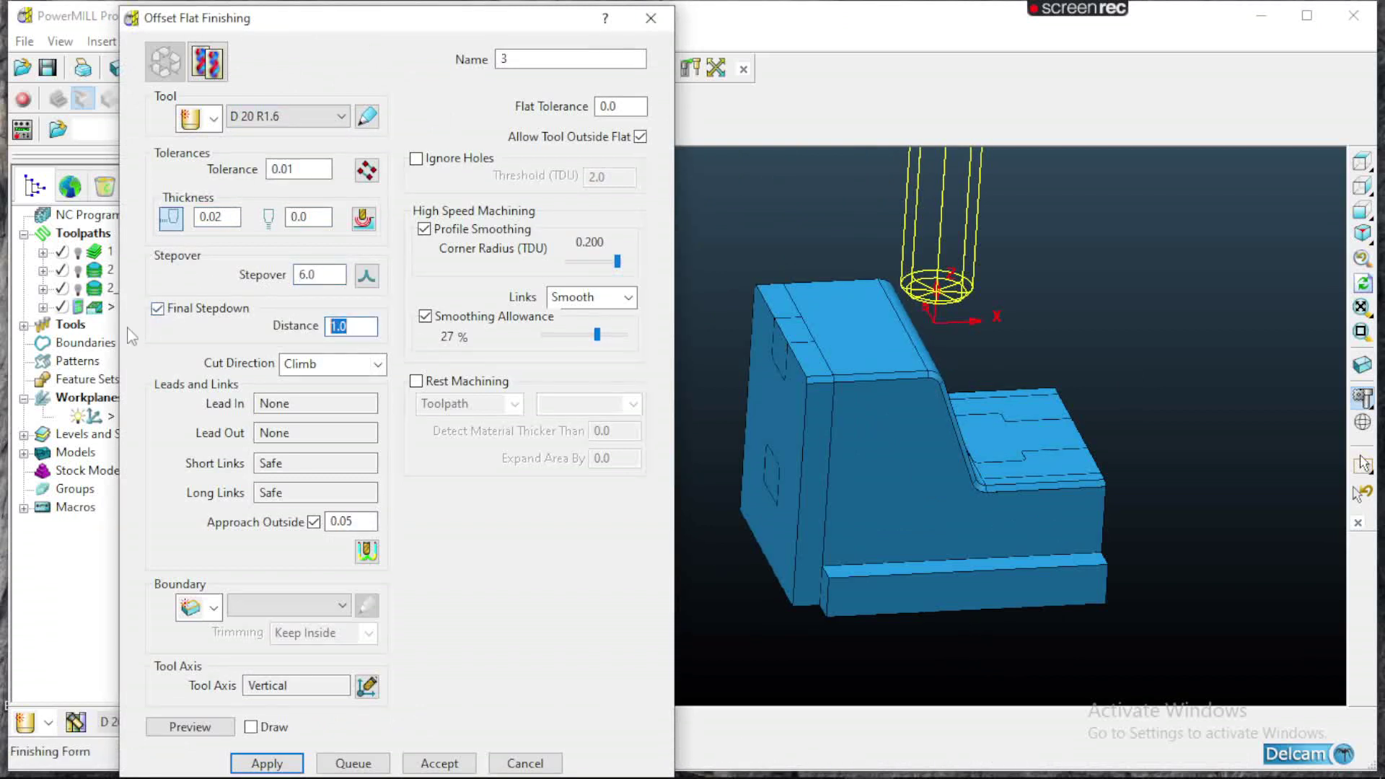
key(Tab)
click(628, 297)
click(609, 316)
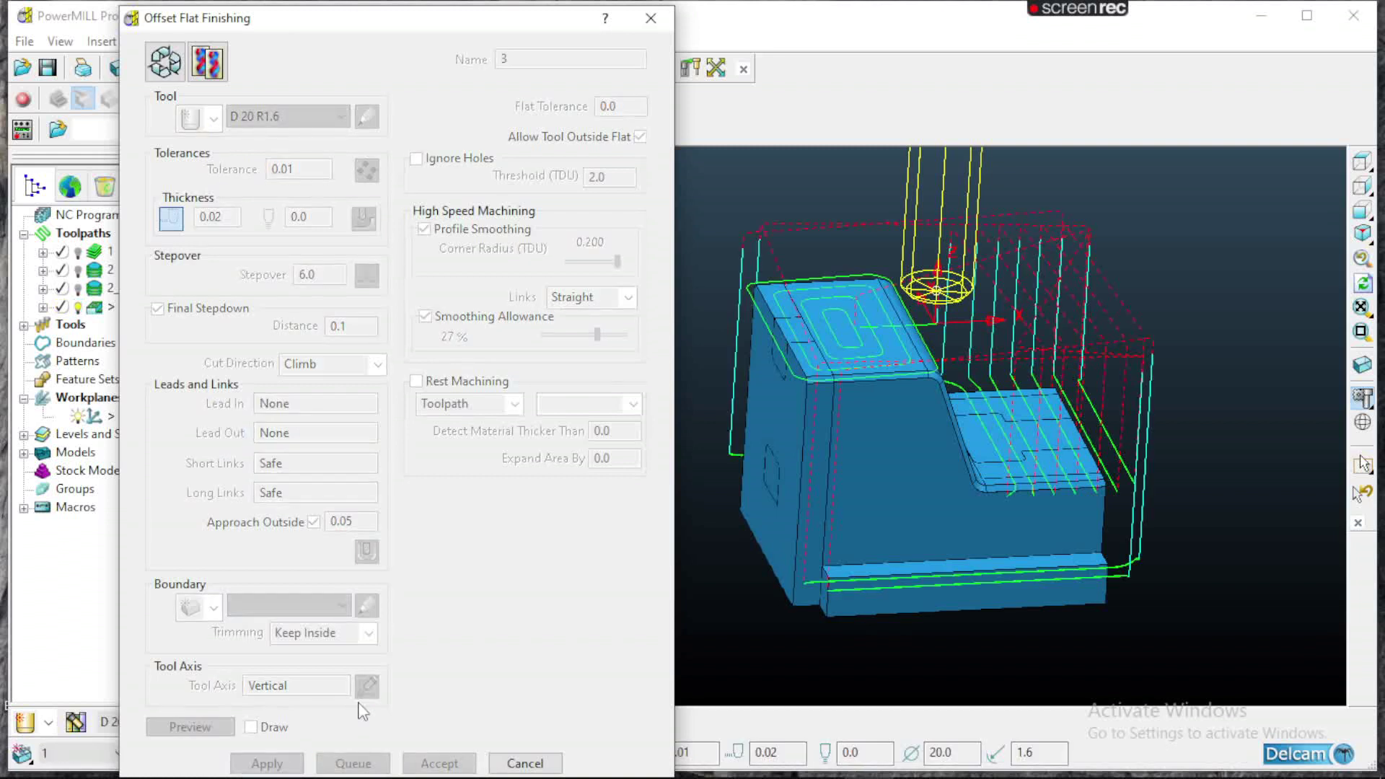
click(650, 17)
- Examine the flat finishing passes and link moves over the upper face, the lower step and the base ledge
scroll(733, 366, up, 6)
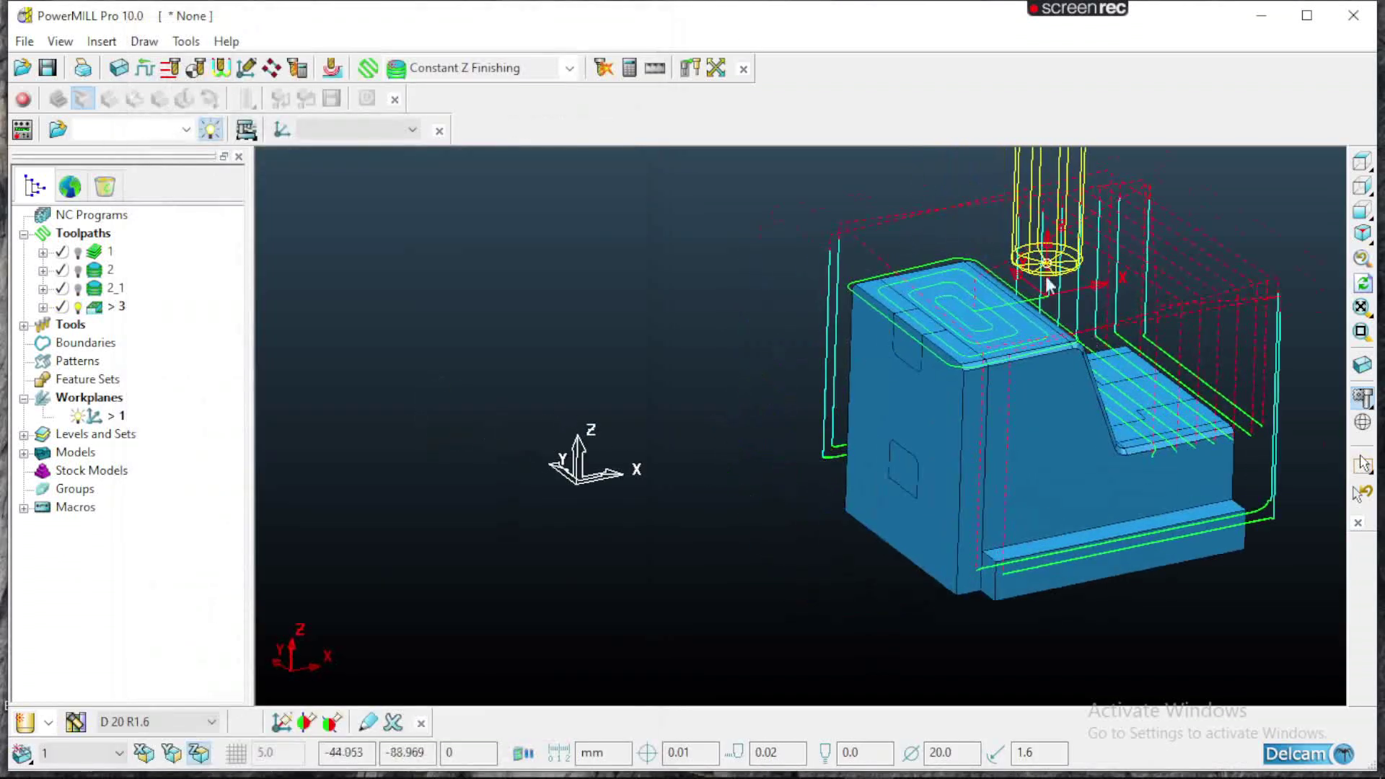
scroll(681, 303, up, 2)
scroll(621, 359, down, 5)
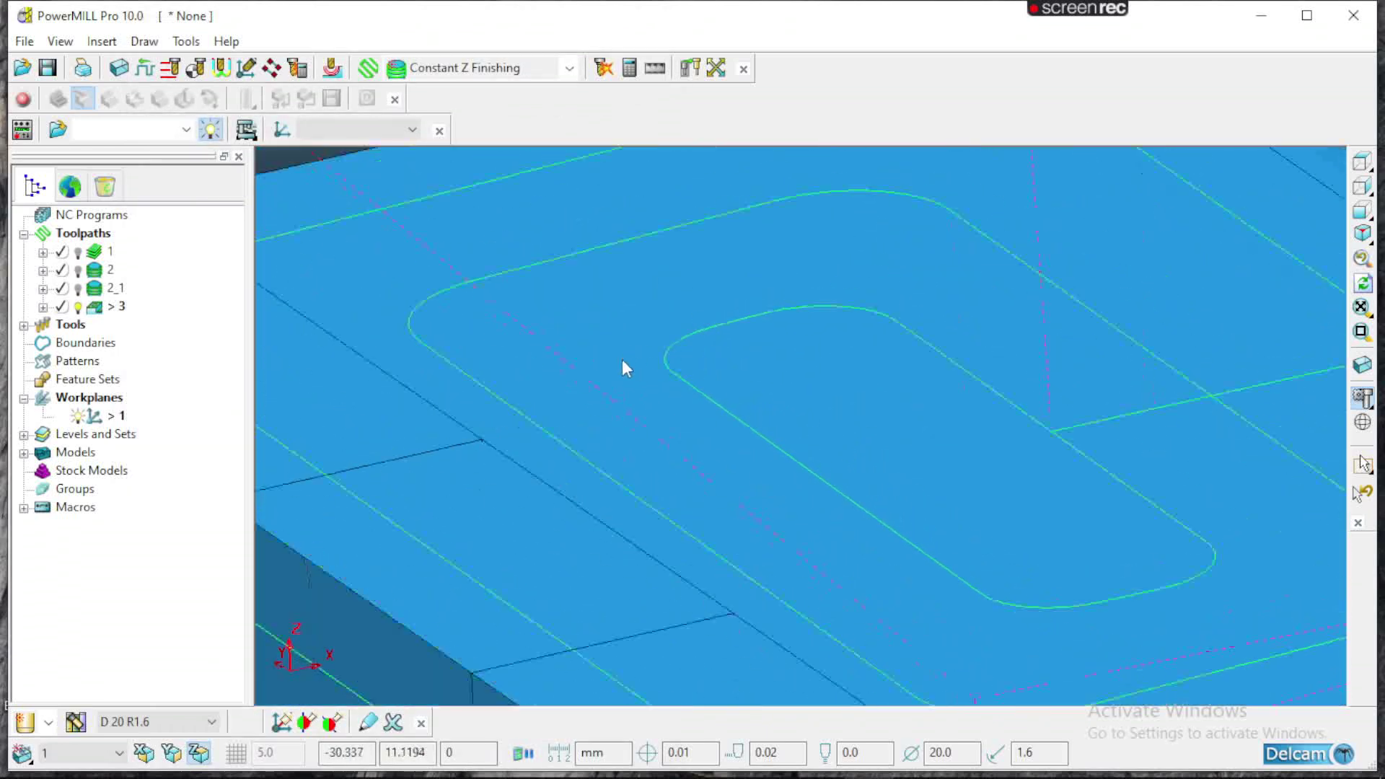
scroll(820, 430, down, 4)
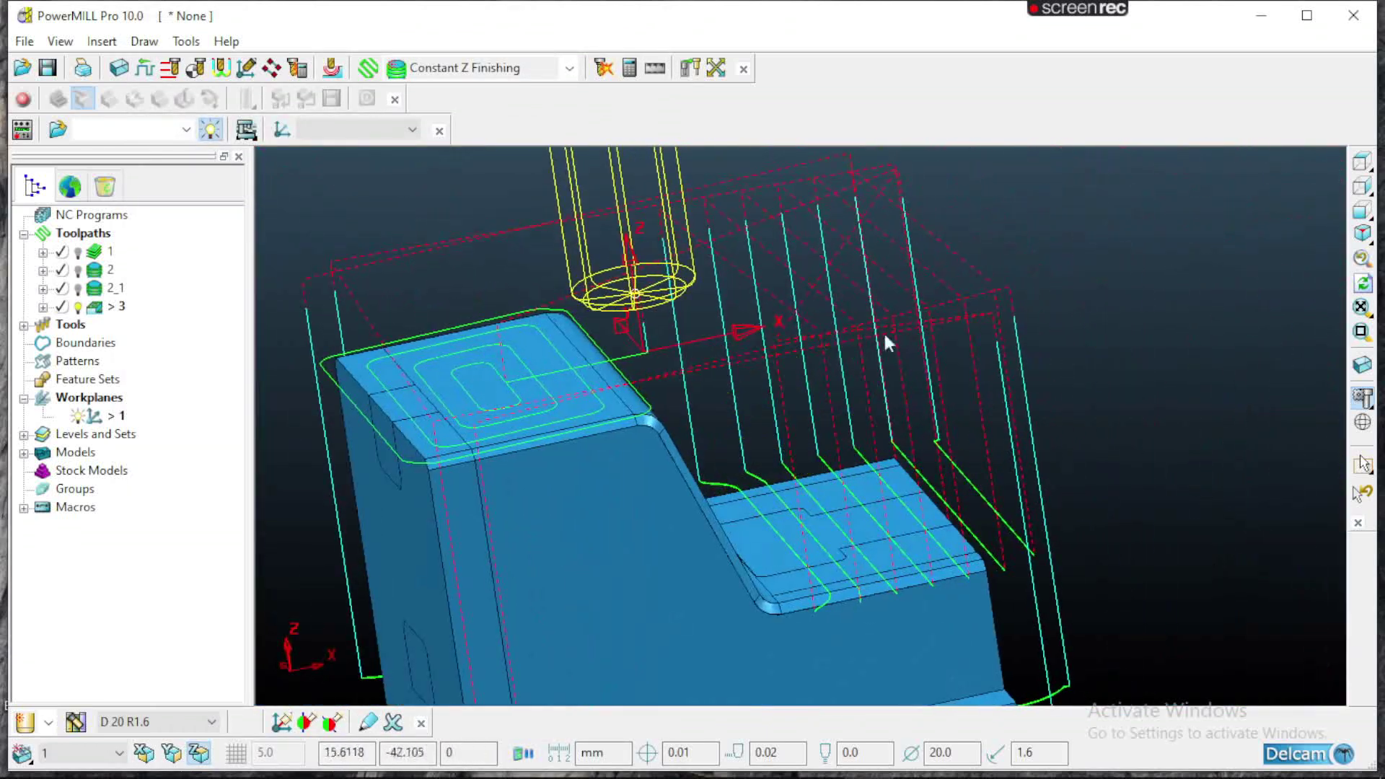
scroll(807, 414, up, 3)
scroll(725, 454, down, 1)
scroll(723, 450, up, 2)
scroll(585, 429, down, 2)
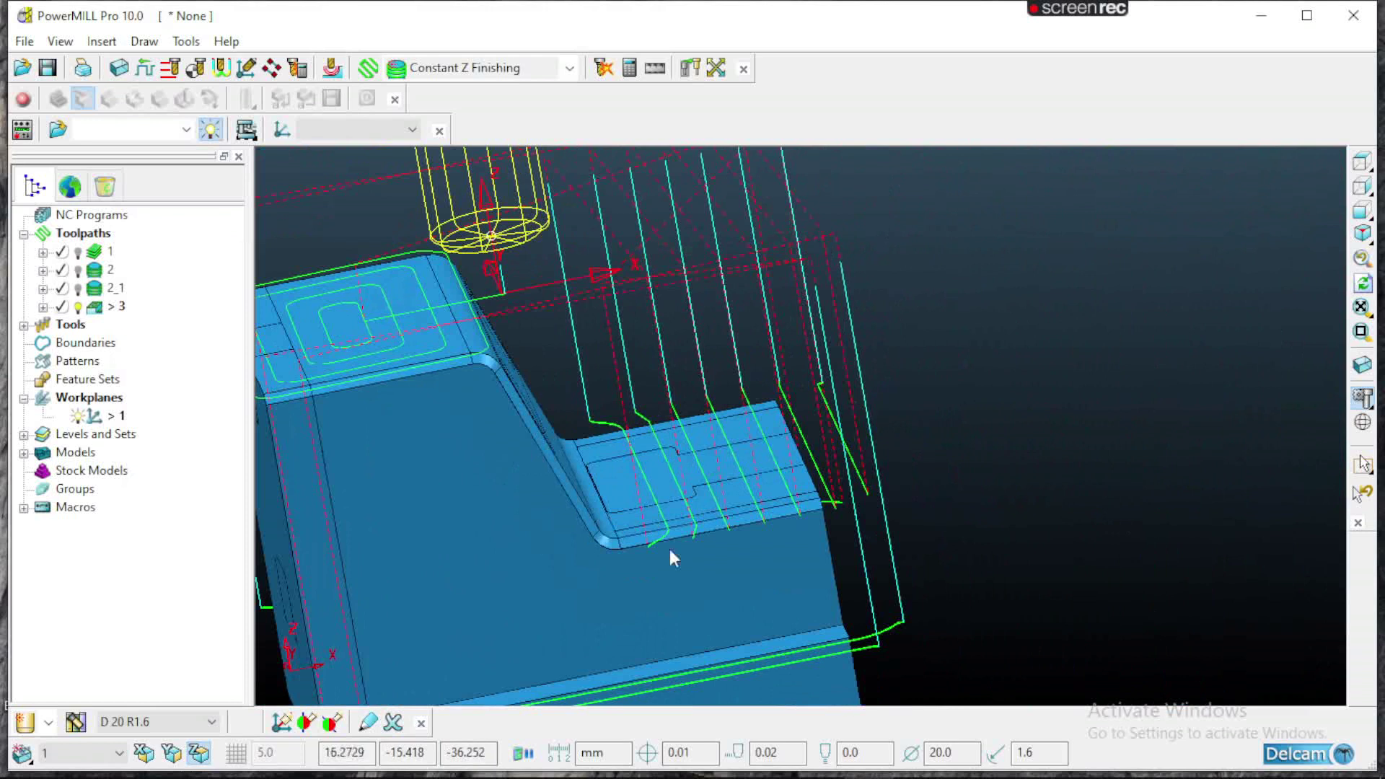
scroll(669, 552, up, 3)
scroll(772, 448, down, 1)
scroll(656, 525, down, 1)
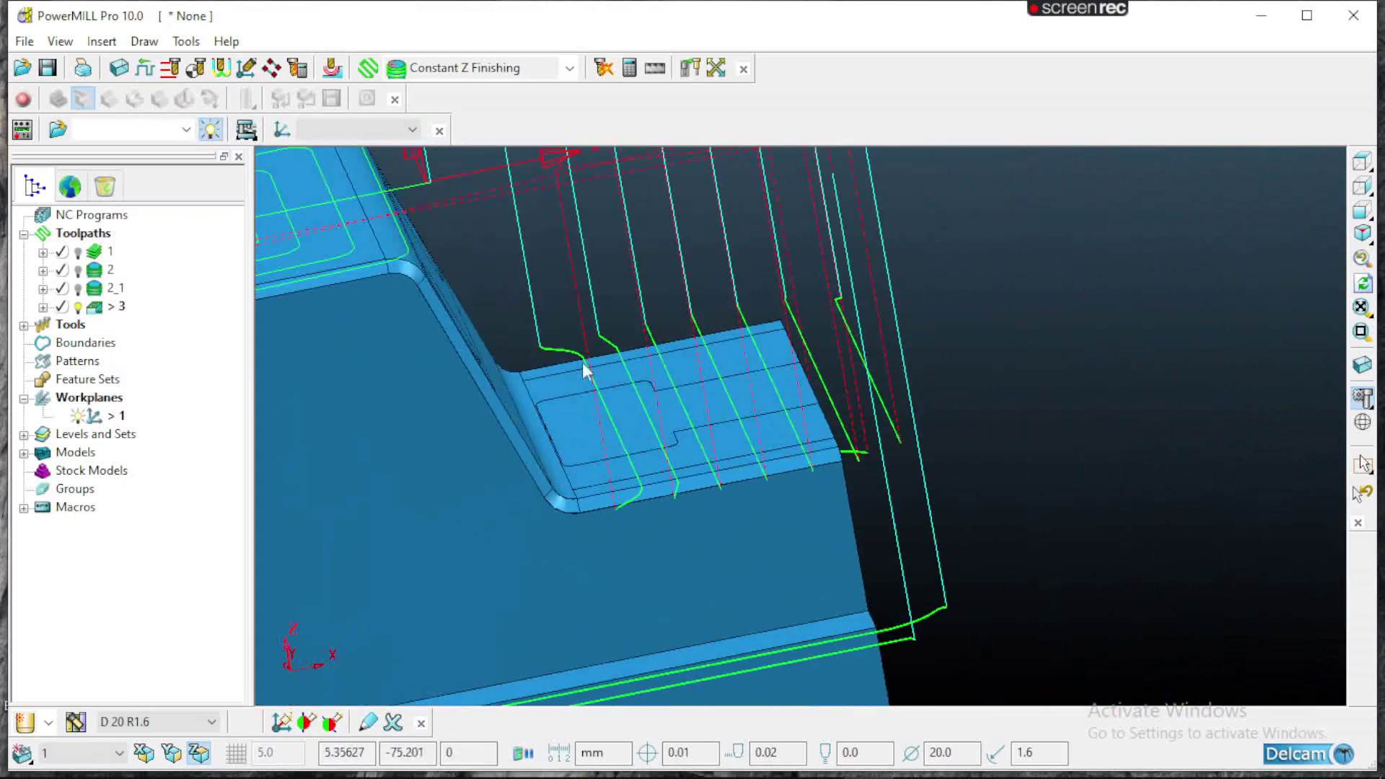
scroll(945, 469, up, 4)
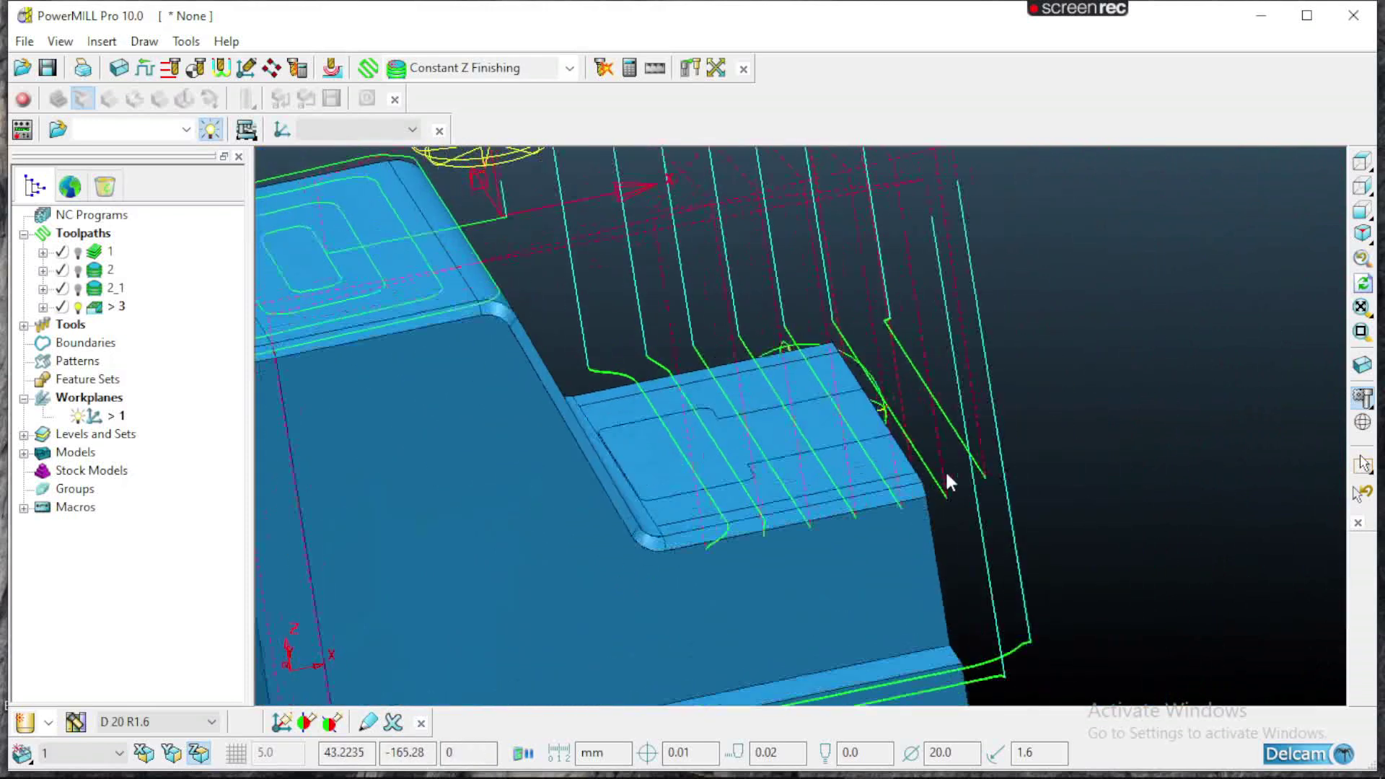
scroll(957, 541, down, 5)
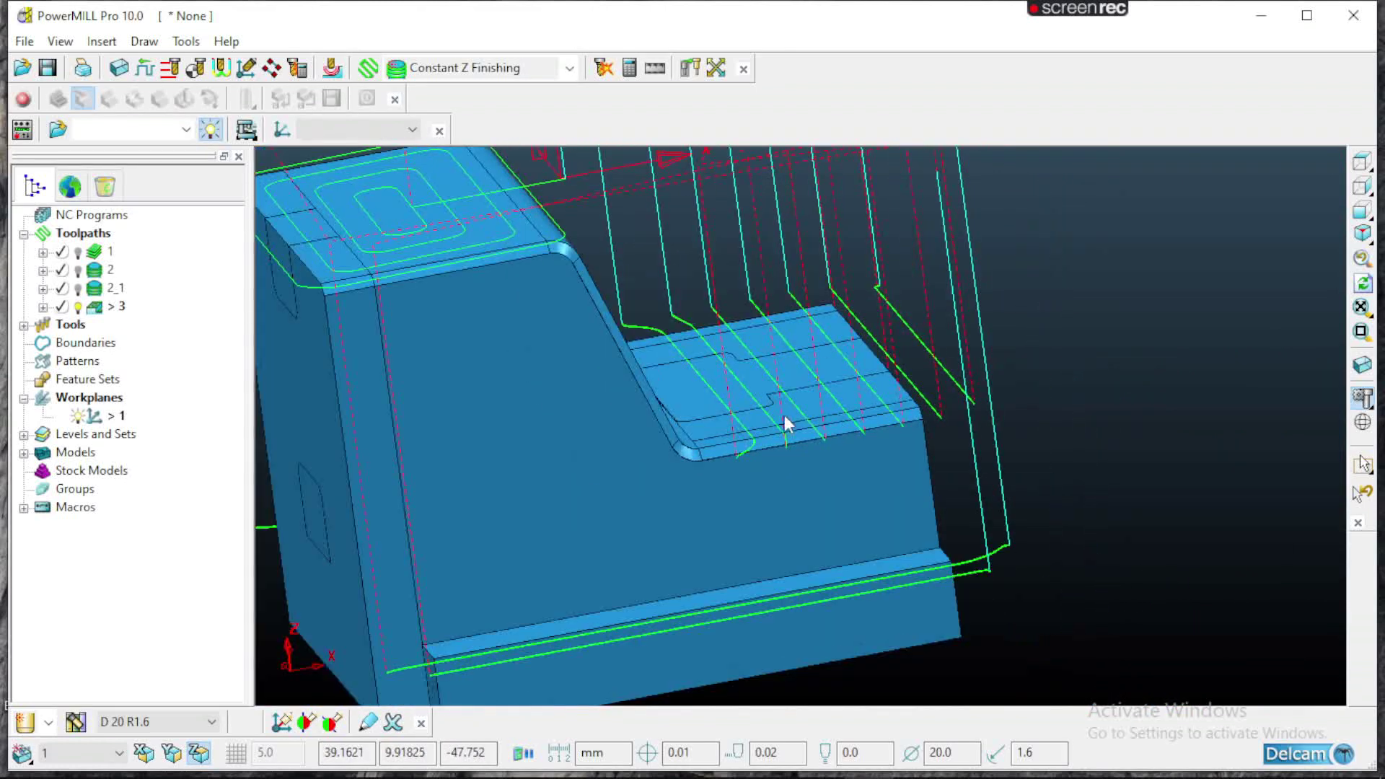
scroll(775, 416, up, 1)
scroll(764, 417, down, 1)
- Reopen the Offset Flat Finishing toolpath for editing and set its cut direction to Any
right_click(93, 310)
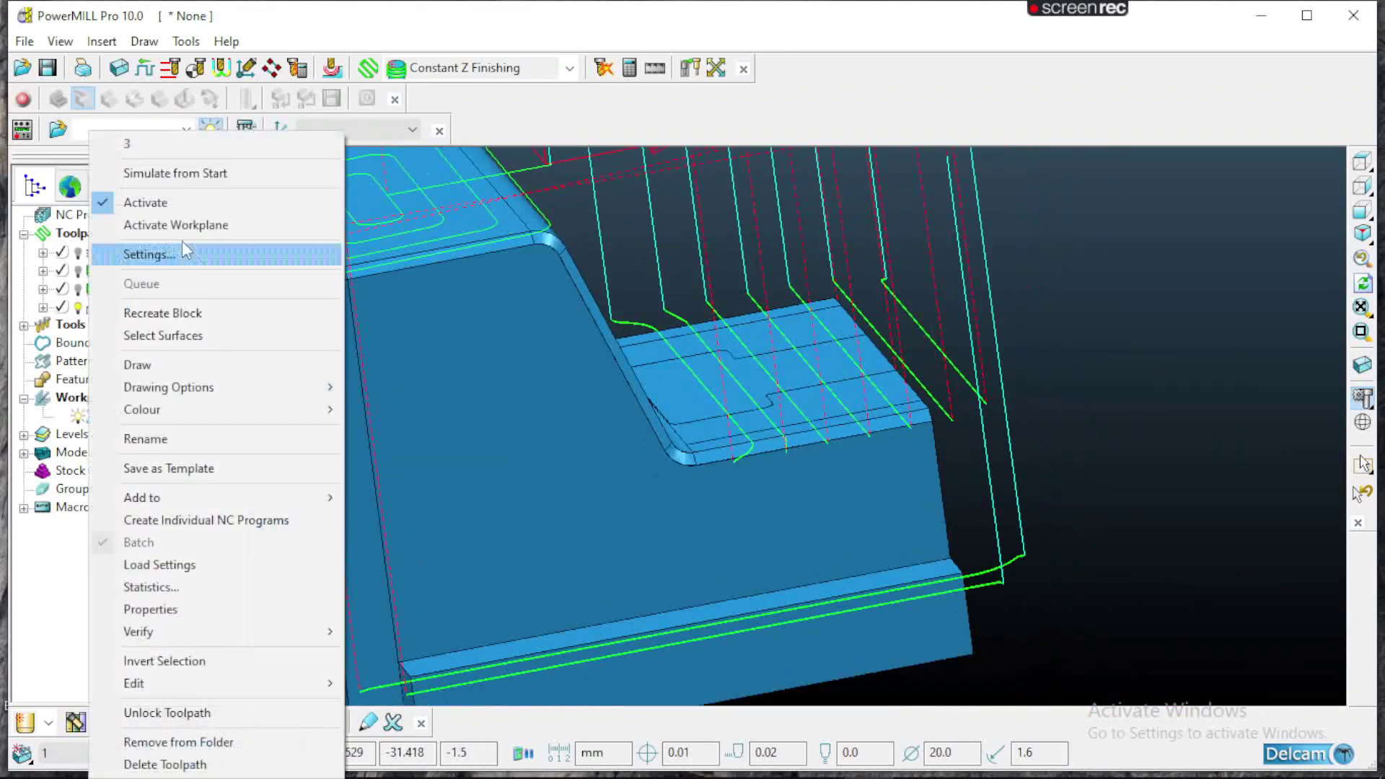
click(189, 253)
click(168, 63)
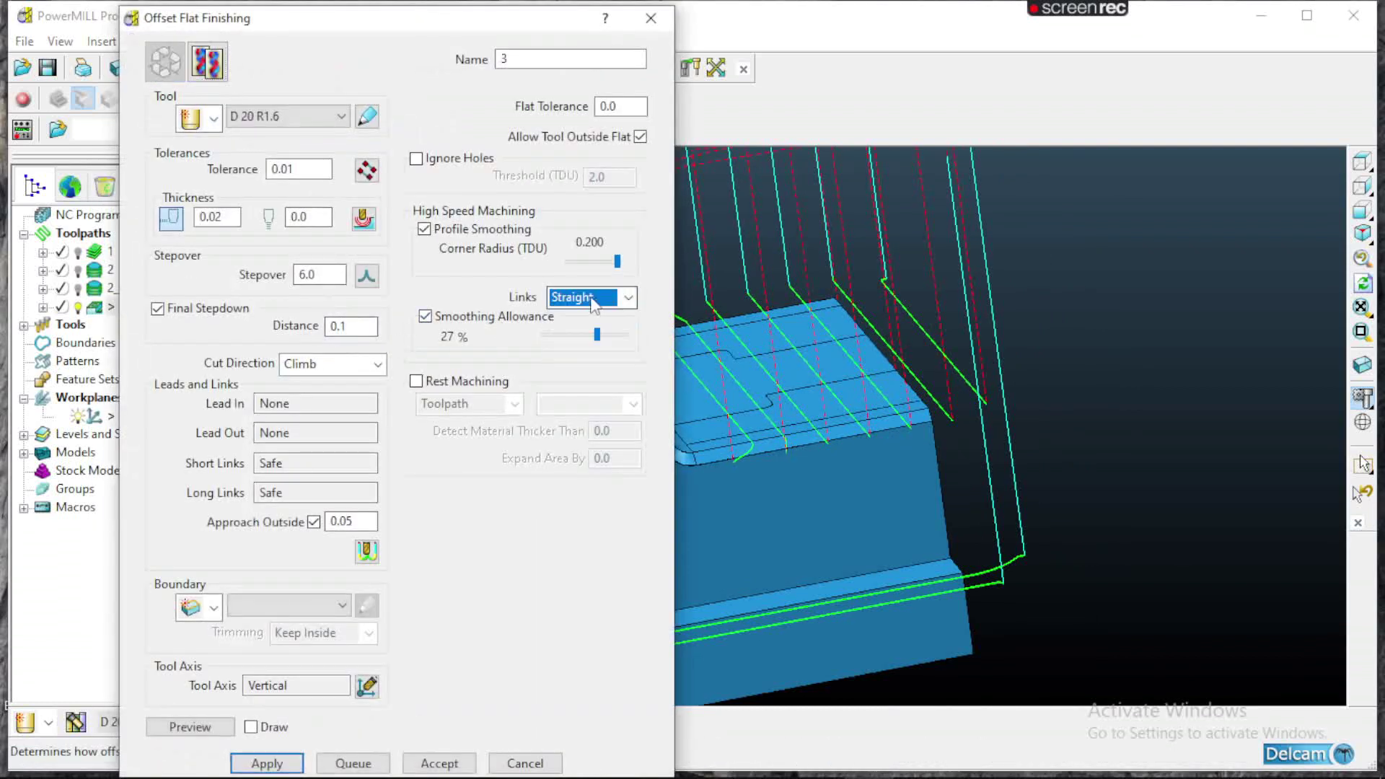
click(330, 365)
click(328, 388)
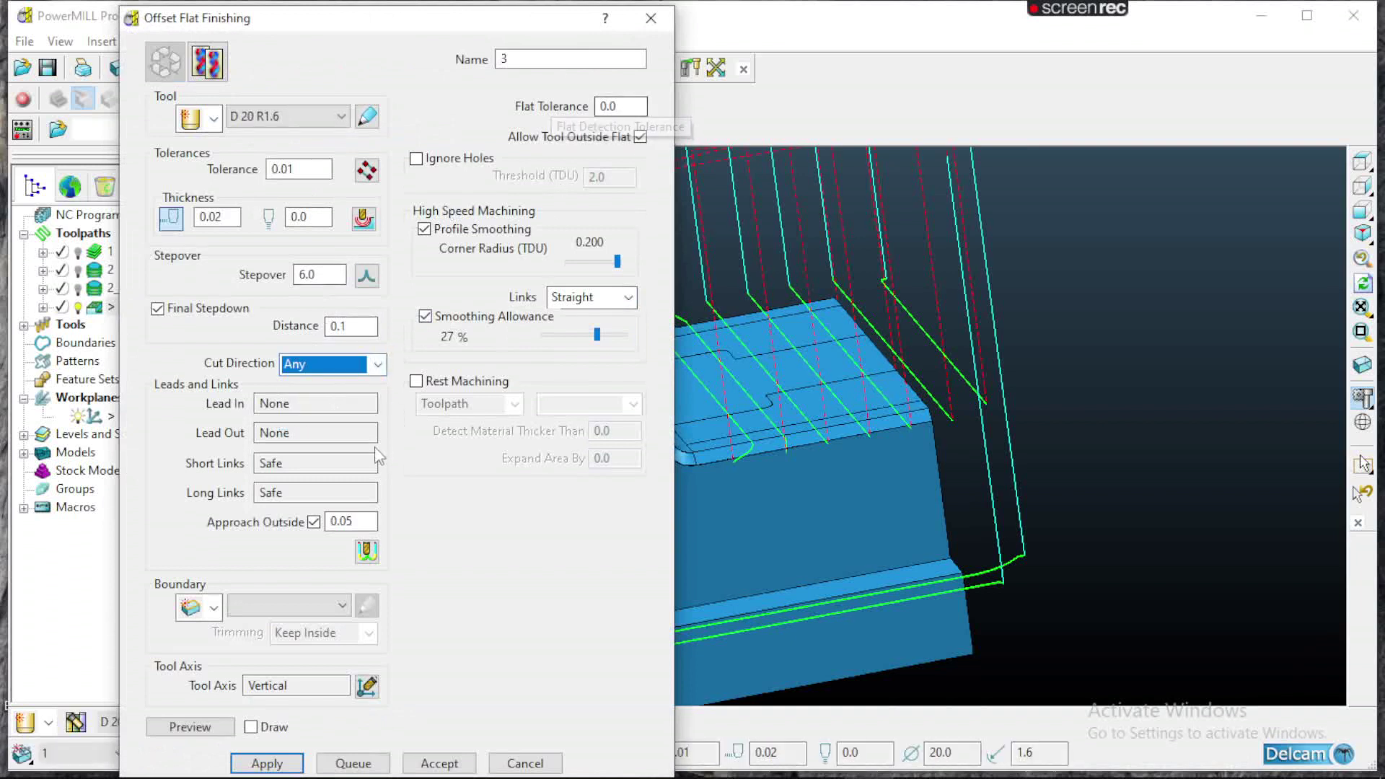
- Try calculating the flat finishing toolpath with profile smoothing and smoothing allowance turned off
click(424, 229)
click(425, 316)
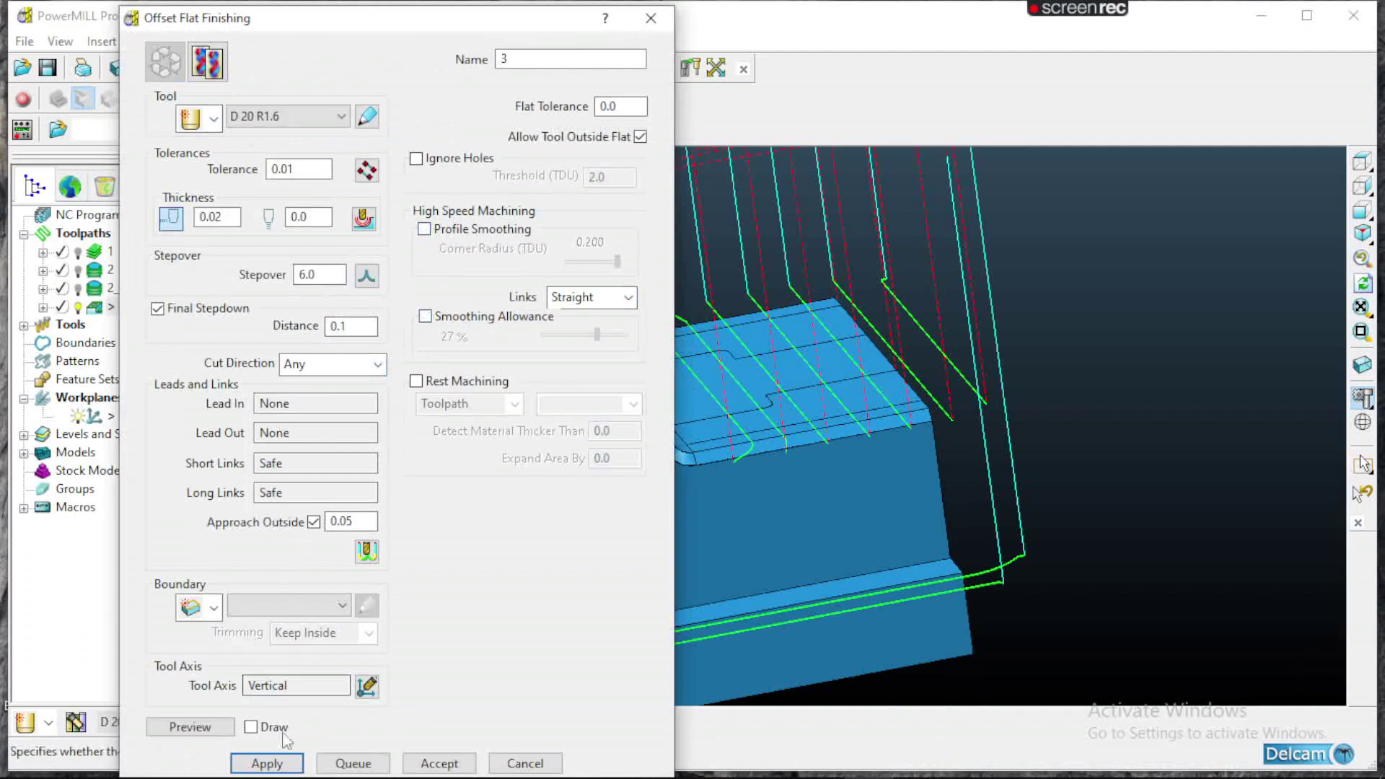
click(267, 763)
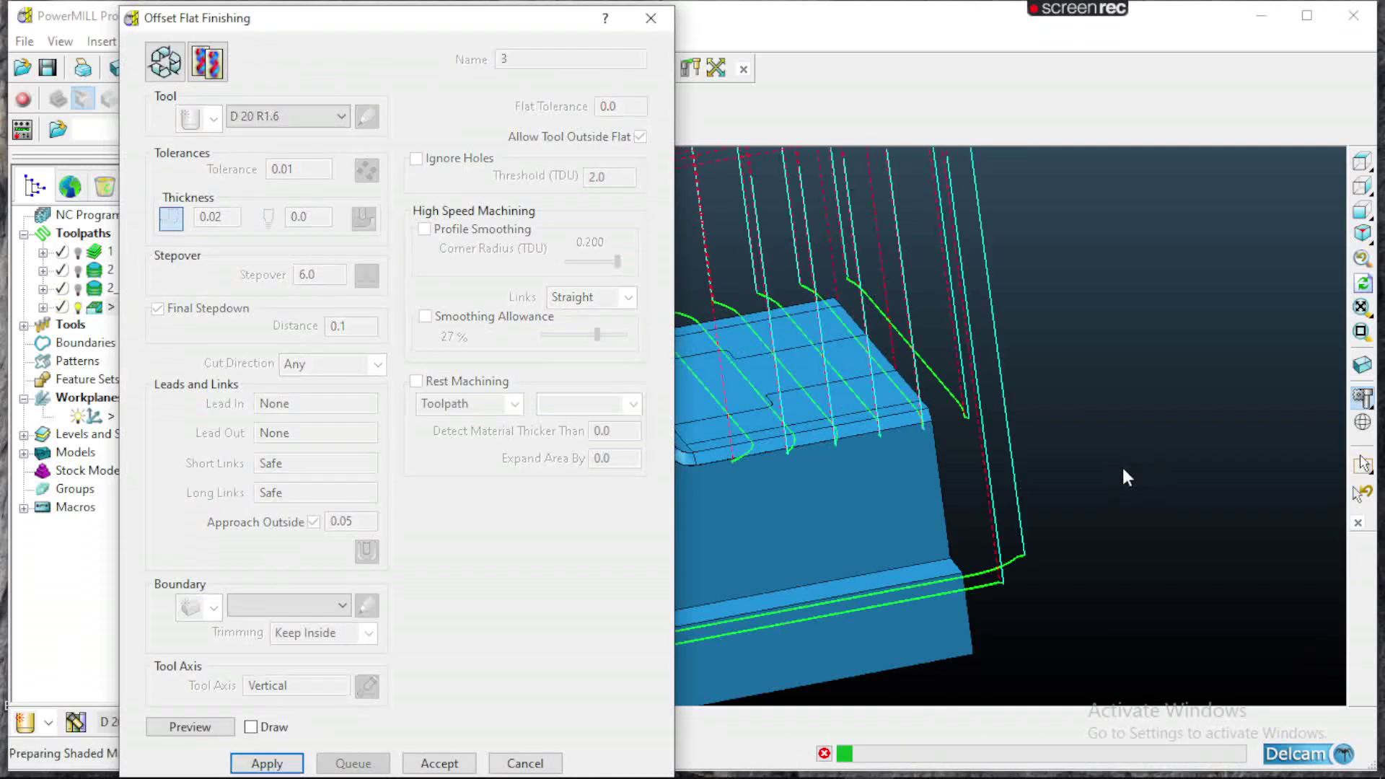
scroll(1147, 461, down, 5)
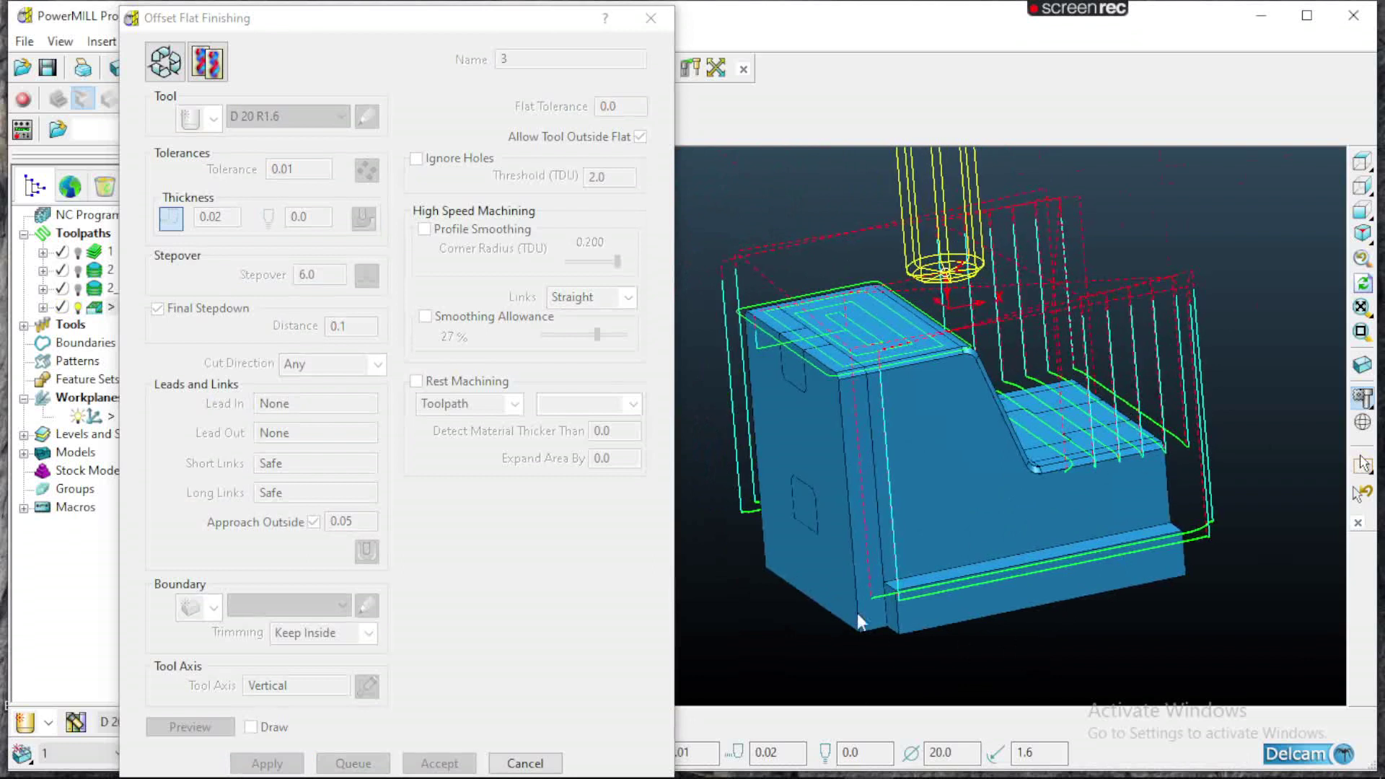
scroll(856, 612, up, 5)
- Make the toolpath editable again, re-enable profile smoothing and smoothing allowance, keep Straight links and Any cut direction, and recalculate it
click(172, 69)
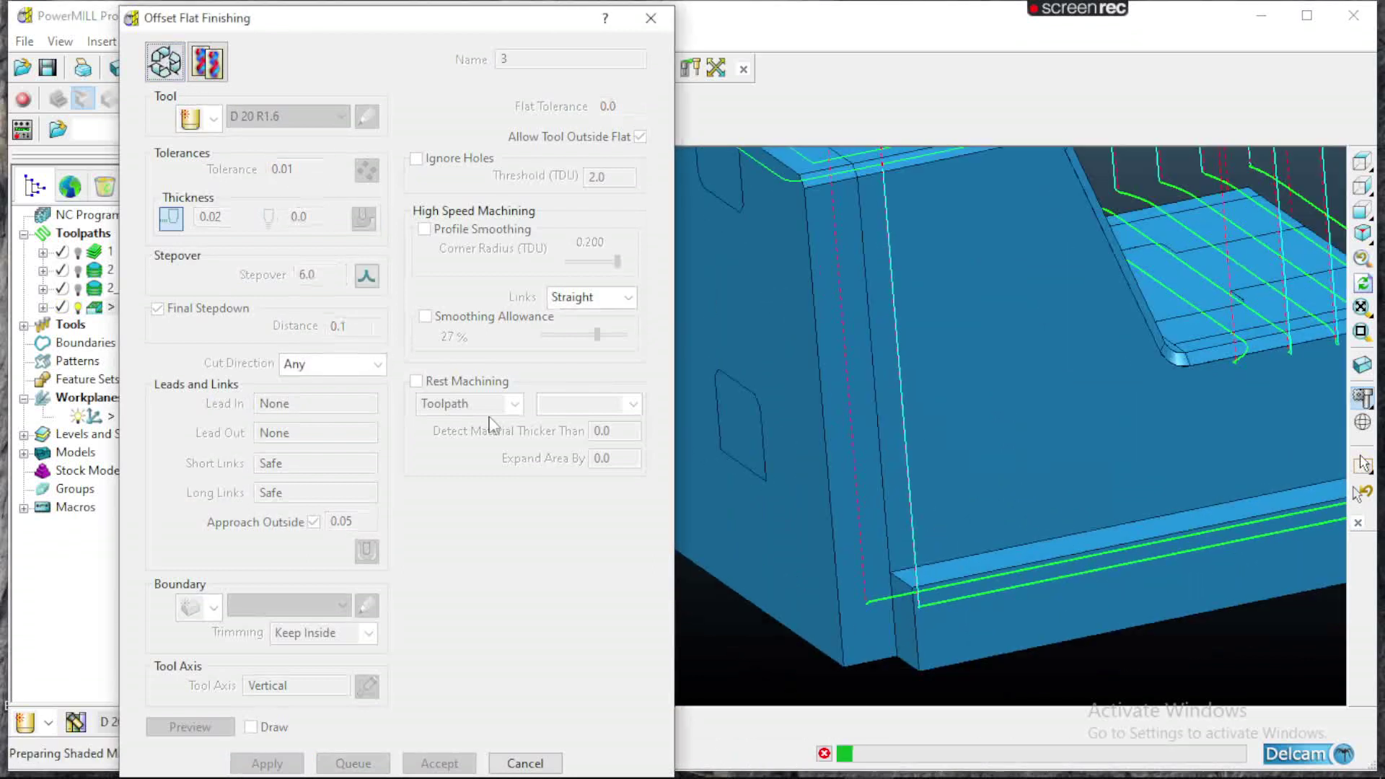
scroll(987, 469, down, 5)
scroll(1013, 428, down, 3)
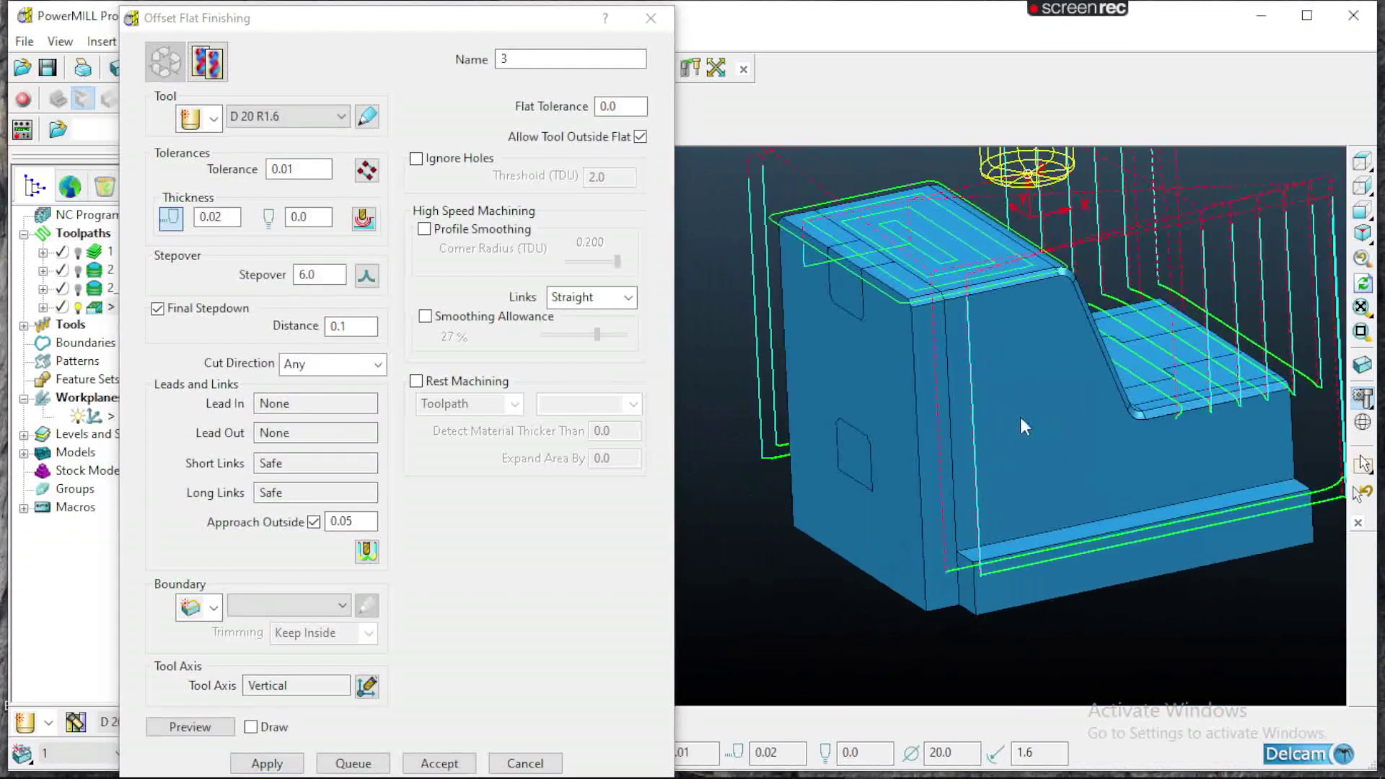
click(458, 230)
click(424, 316)
click(628, 297)
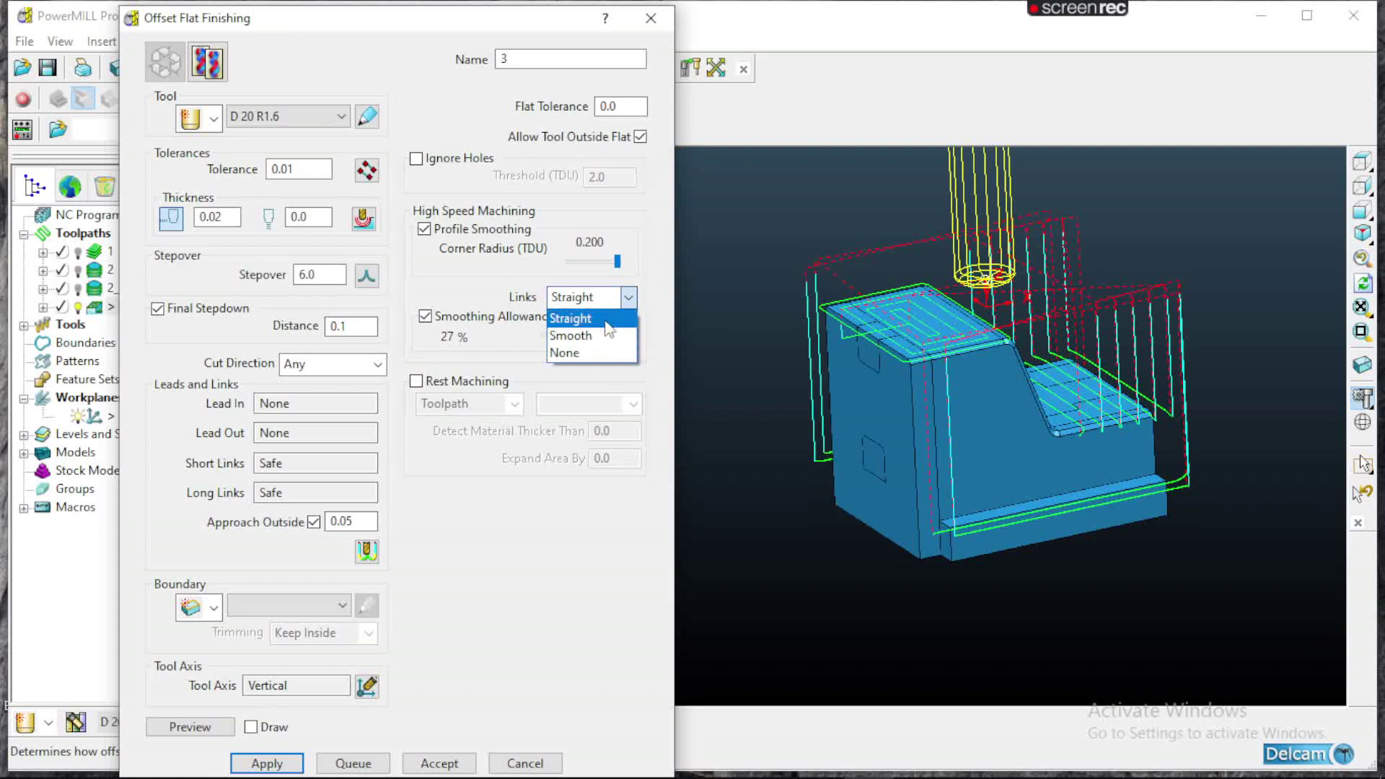
click(606, 323)
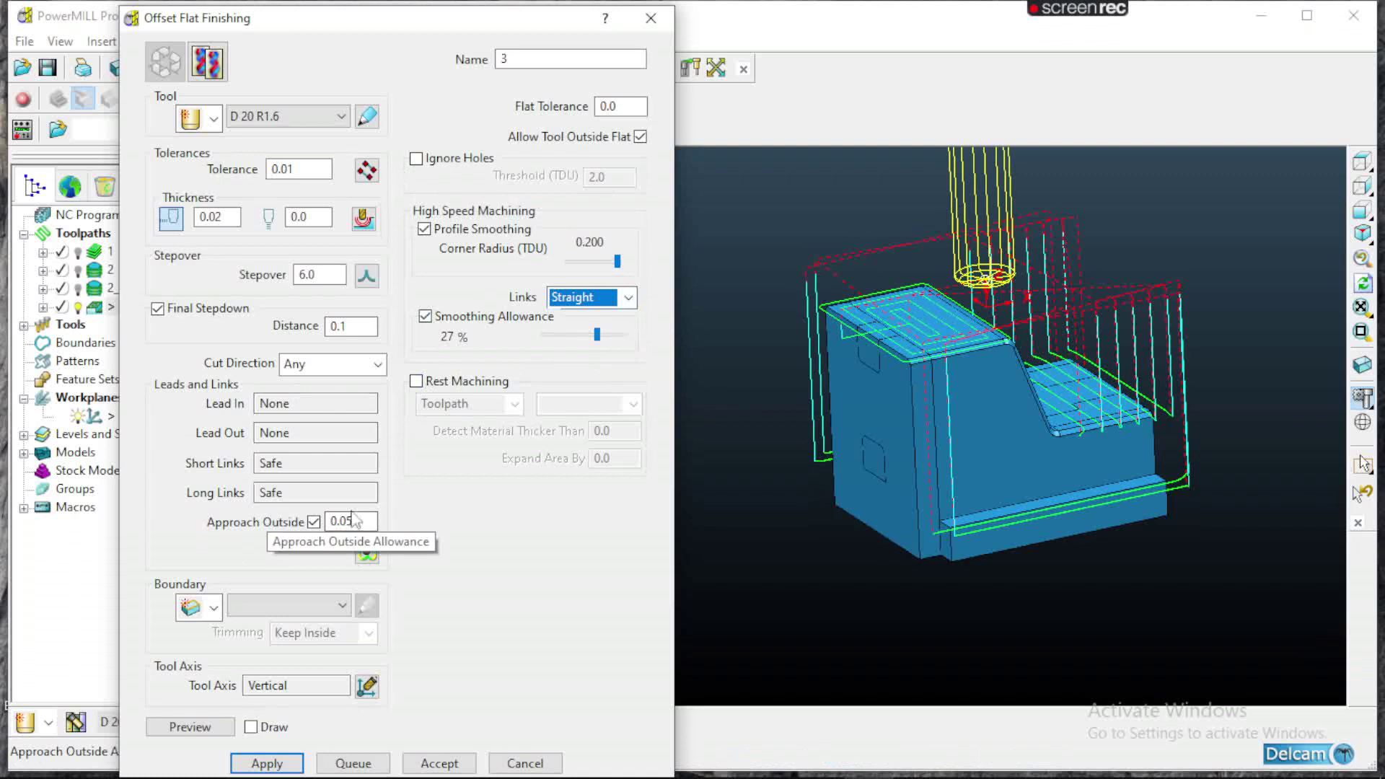
click(329, 367)
click(327, 368)
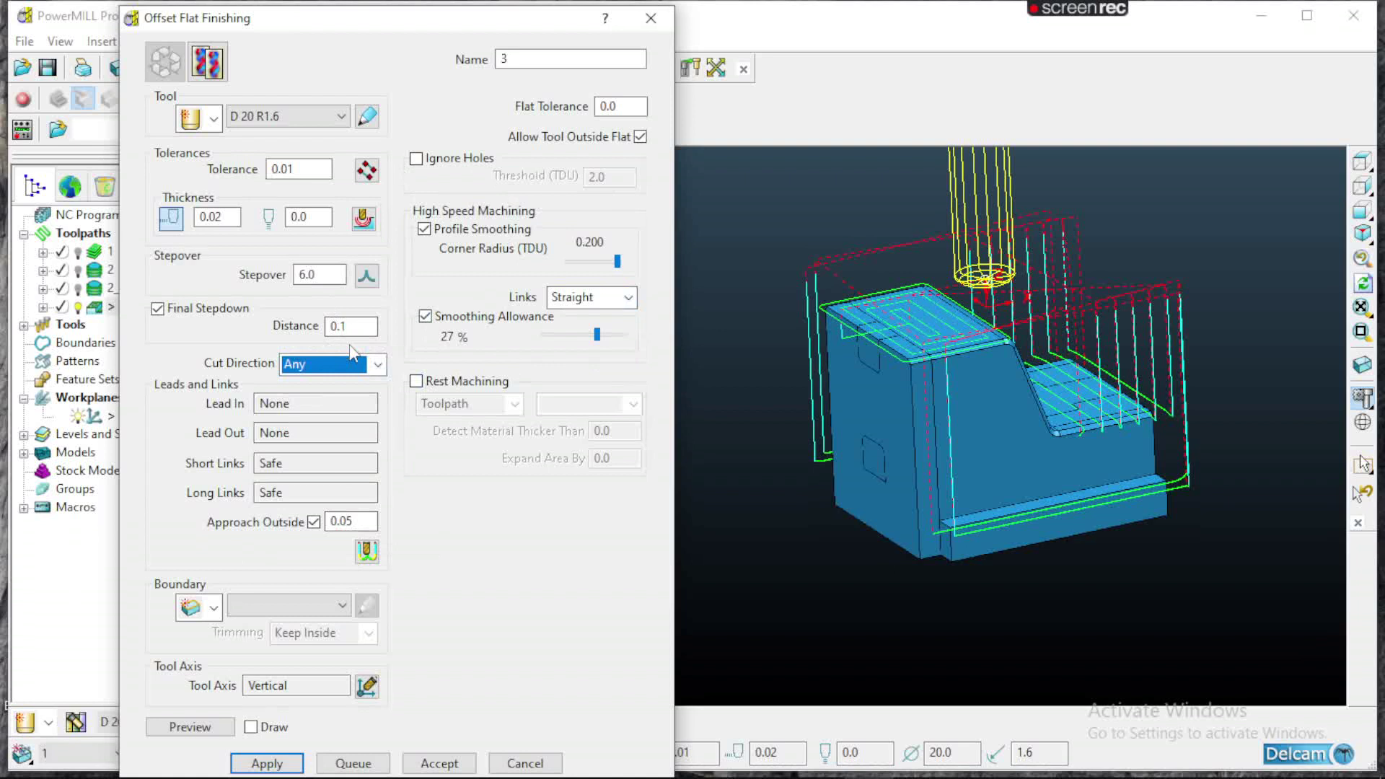
click(650, 22)
- Start a new Corner Pencil Finishing toolpath from the finishing strategies
scroll(1152, 491, up, 3)
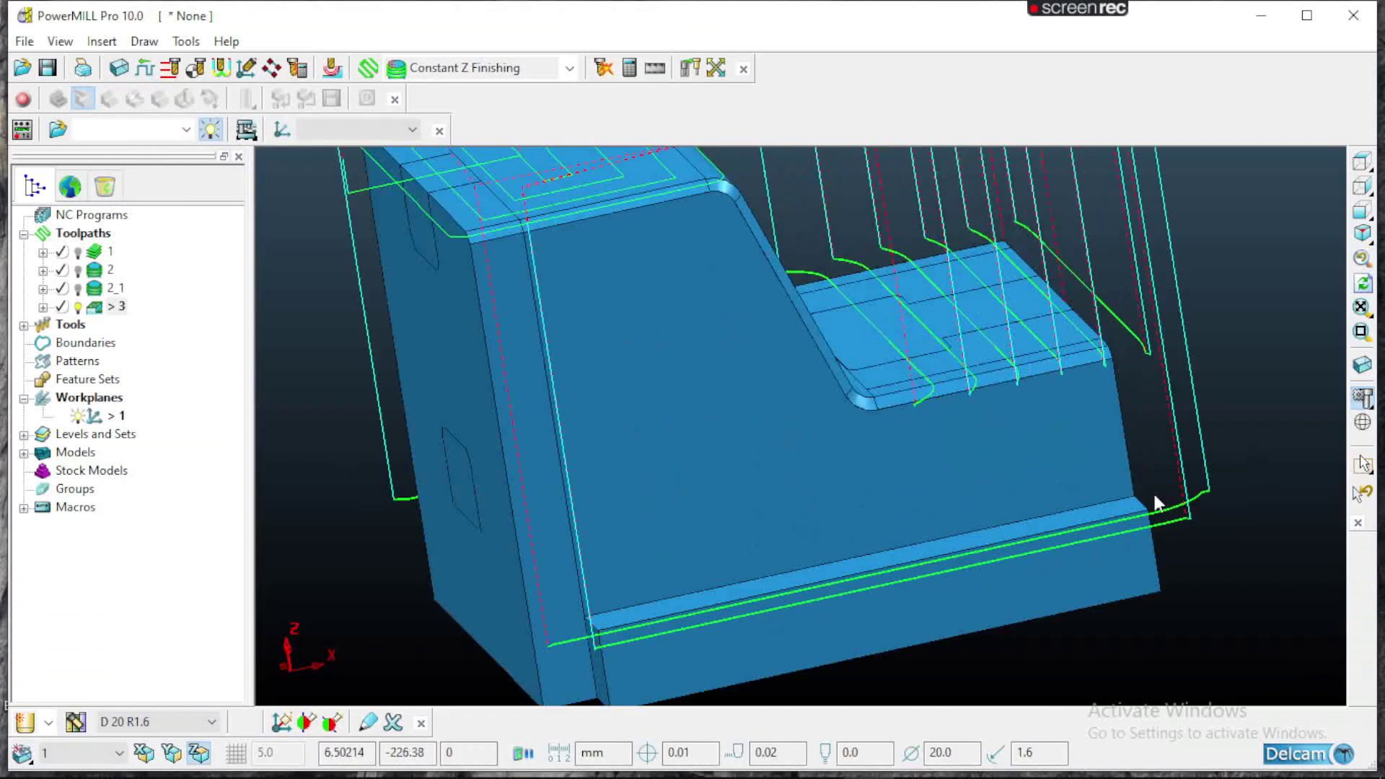
scroll(815, 323, down, 2)
scroll(858, 349, up, 3)
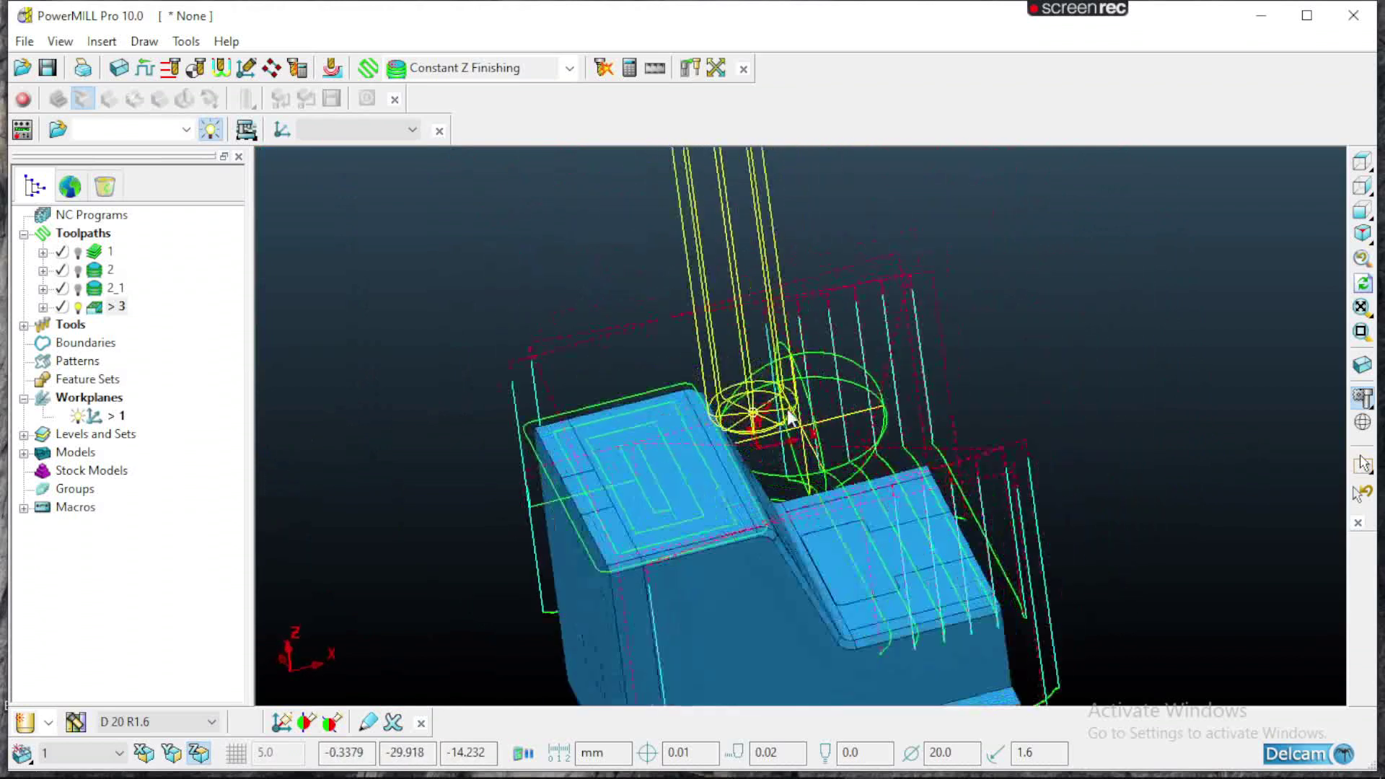
scroll(889, 551, down, 1)
middle_drag(889, 551, 954, 490)
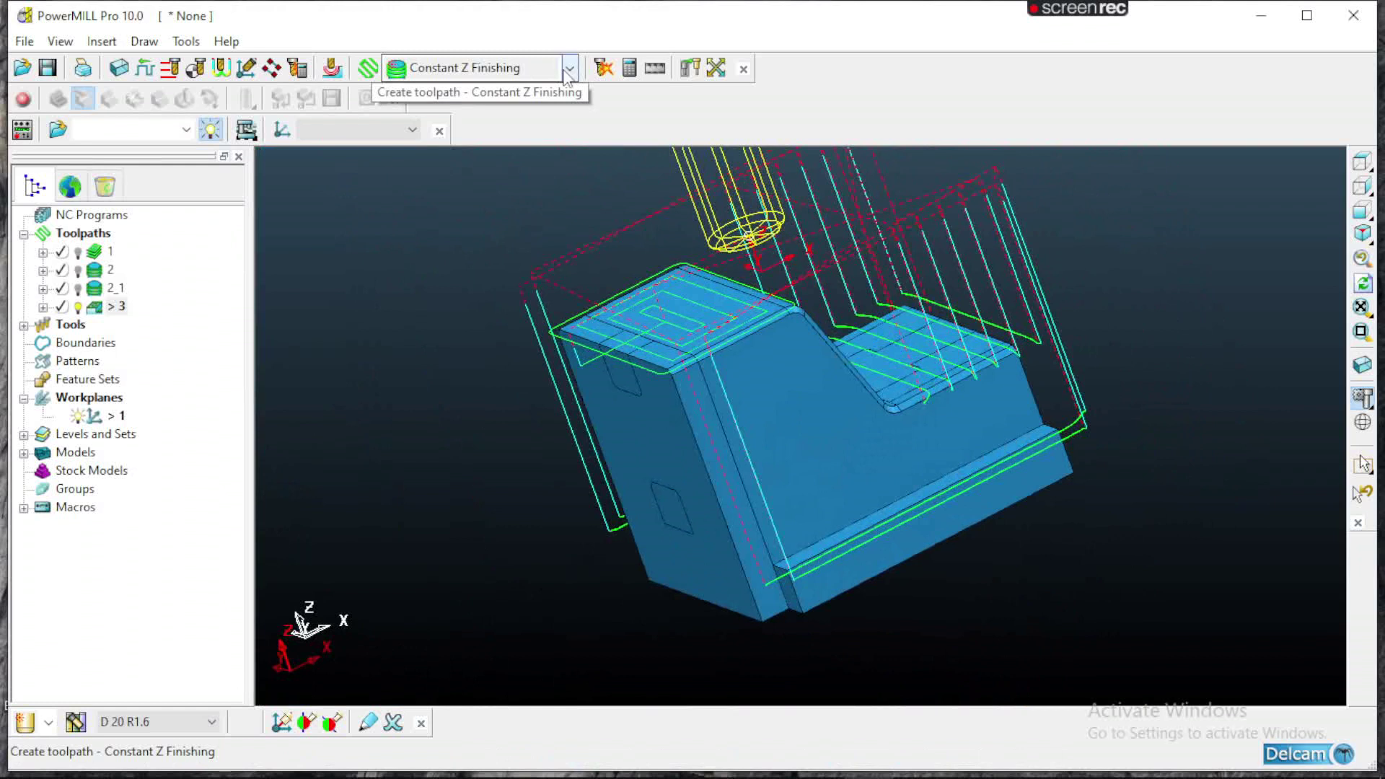
click(368, 67)
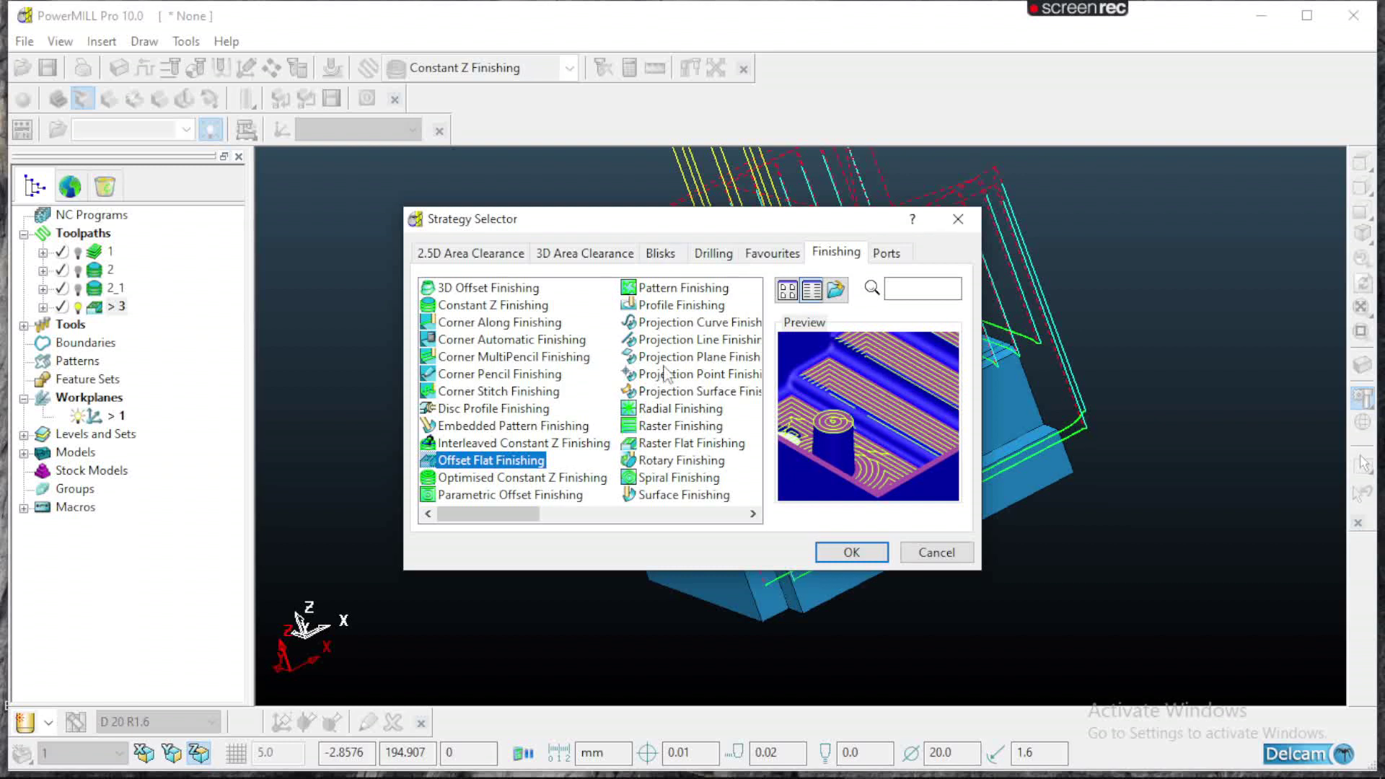
click(498, 375)
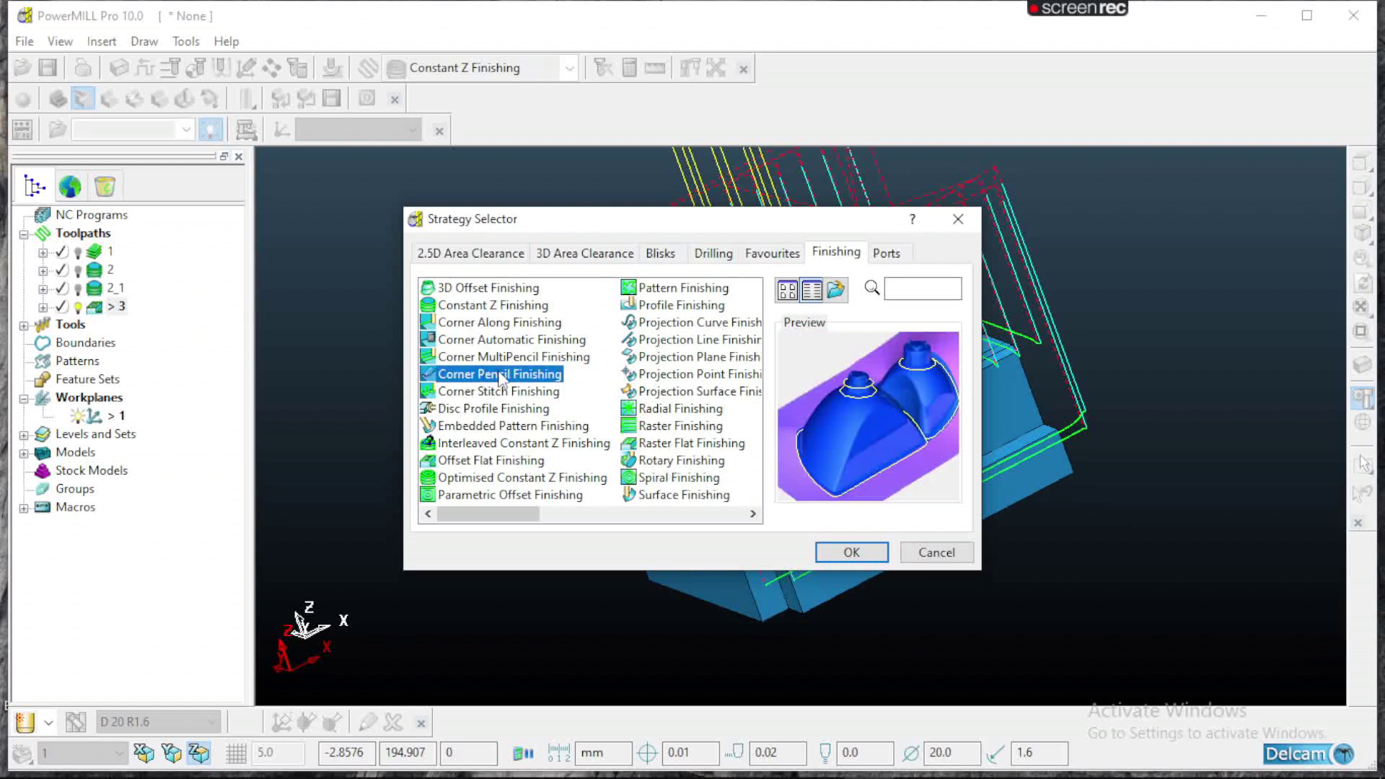
click(868, 555)
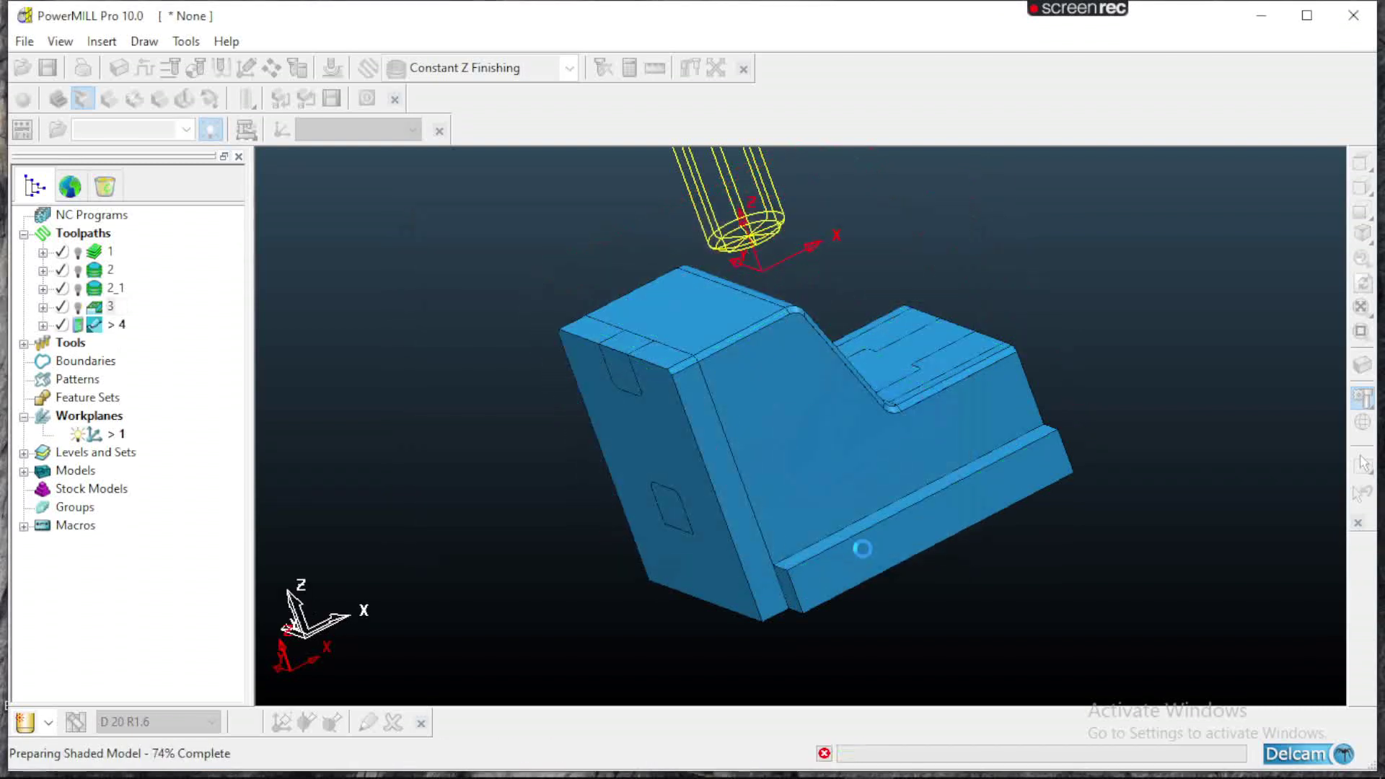
- Assign the D 10 FLATE tool to the corner pencil toolpath and calculate it with Any direction and Both output
click(289, 116)
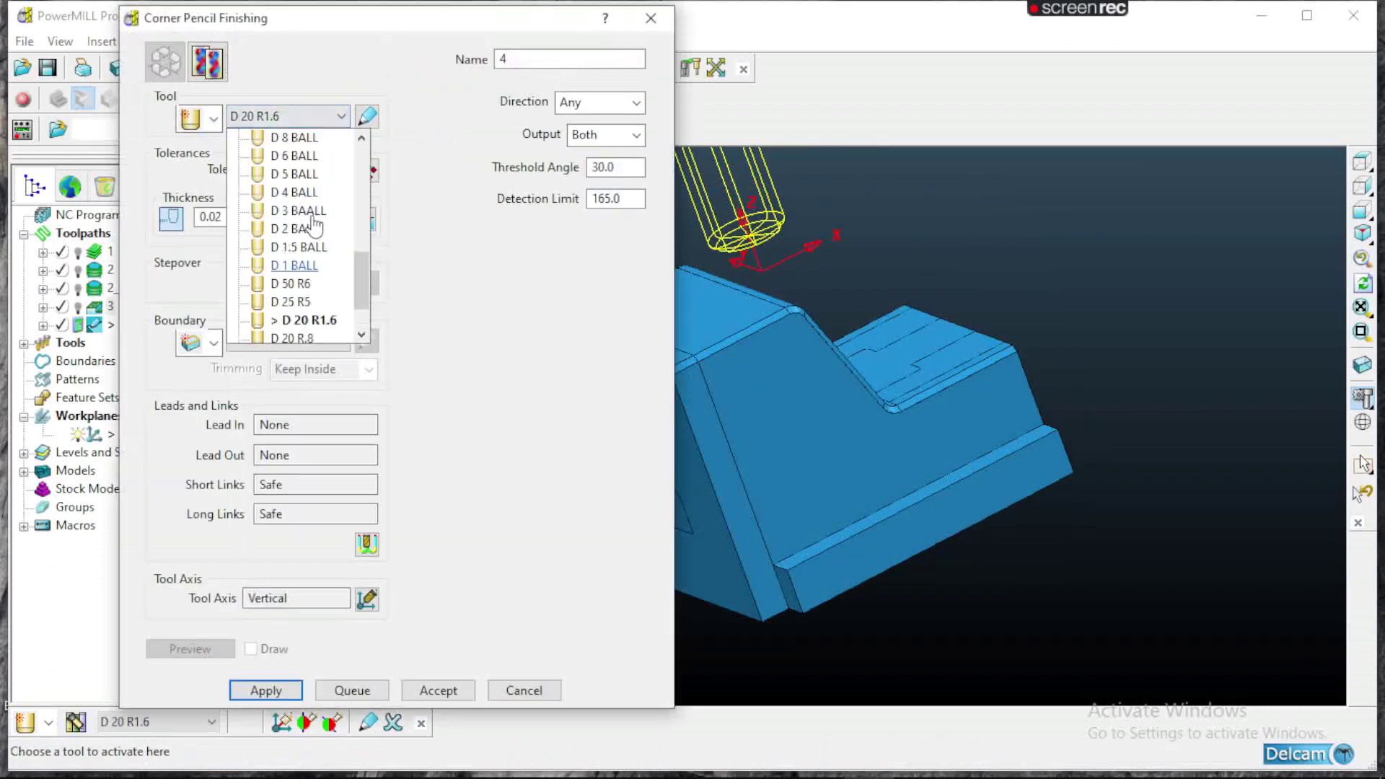
scroll(308, 225, up, 3)
scroll(306, 225, up, 1)
scroll(305, 249, up, 1)
click(308, 141)
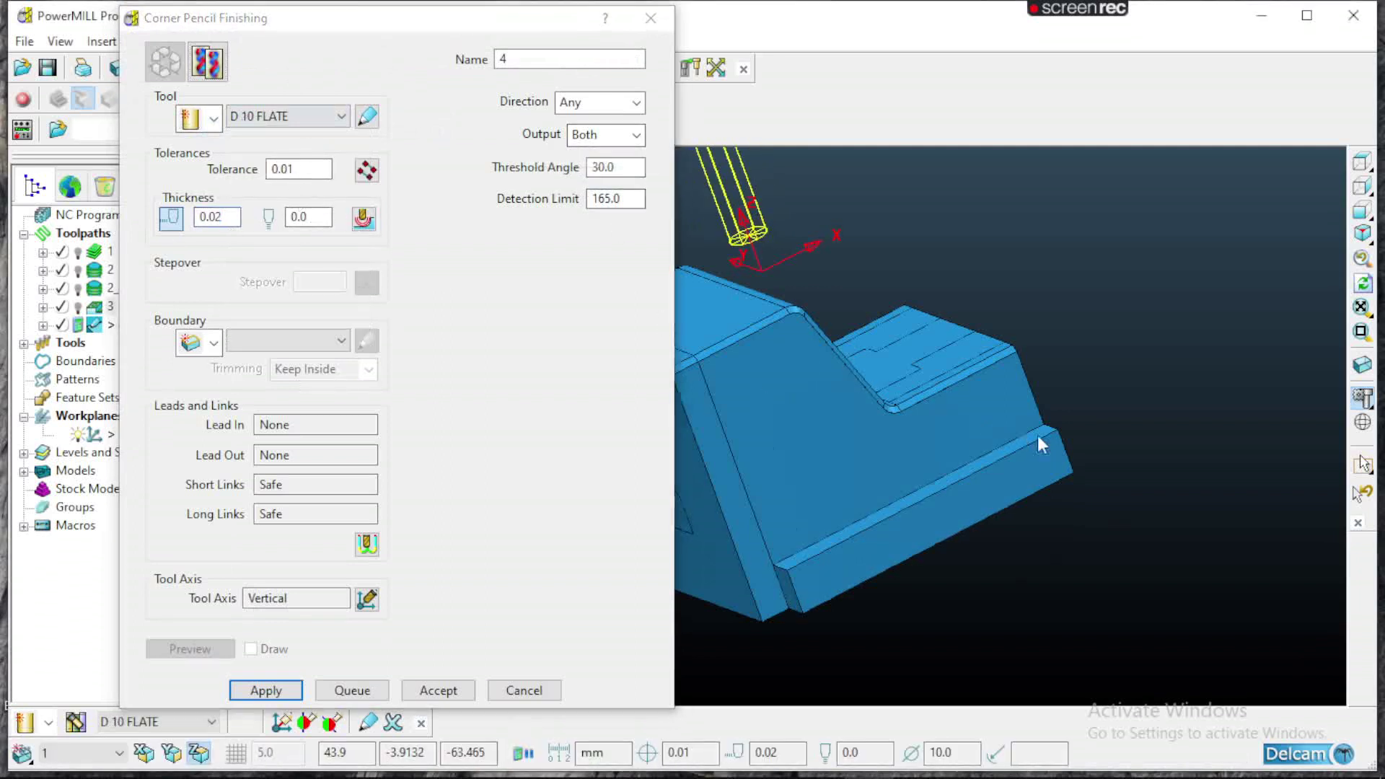
middle_drag(1036, 435, 1111, 440)
click(288, 691)
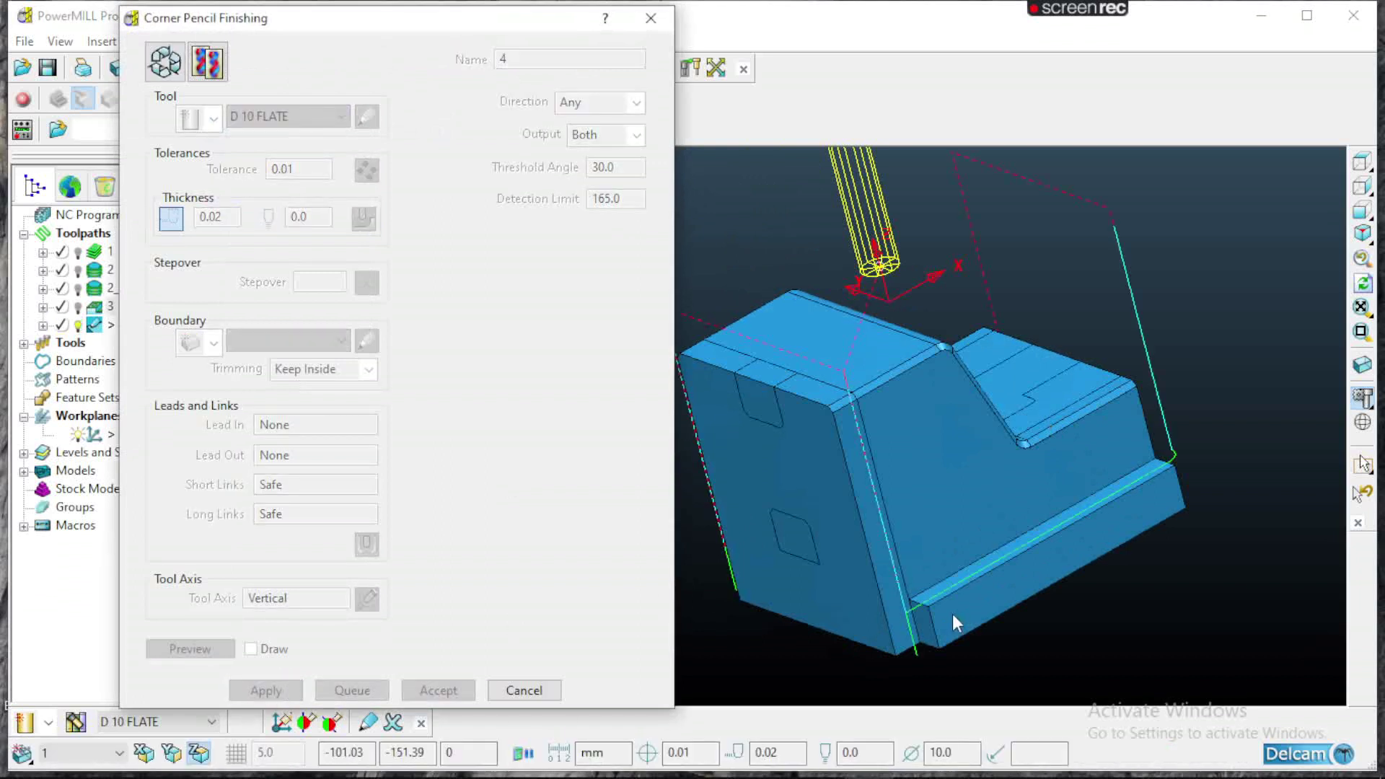
click(525, 690)
- Delete the short tail segments running down past the ends of the corner pencil passes
scroll(1001, 637, down, 1)
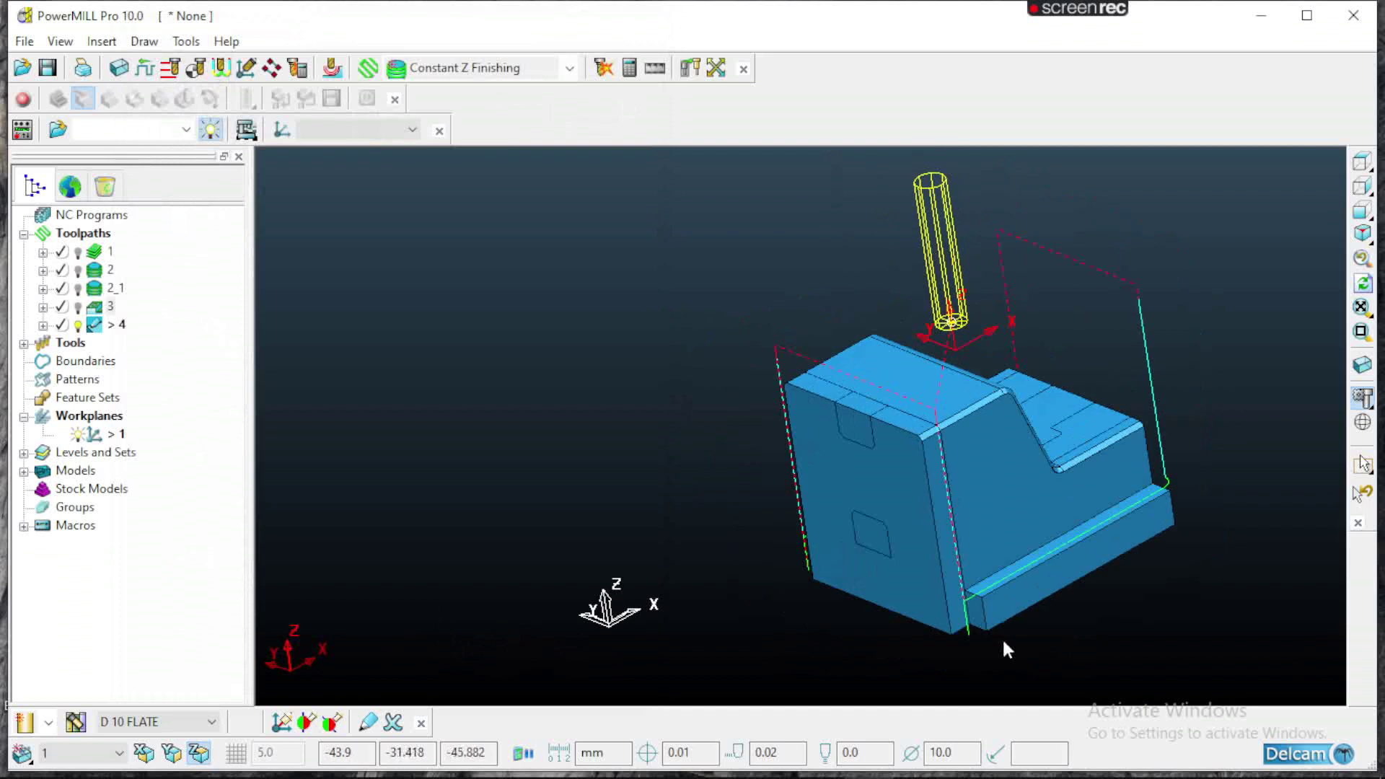
scroll(920, 474, up, 5)
scroll(938, 487, down, 3)
scroll(1187, 470, up, 6)
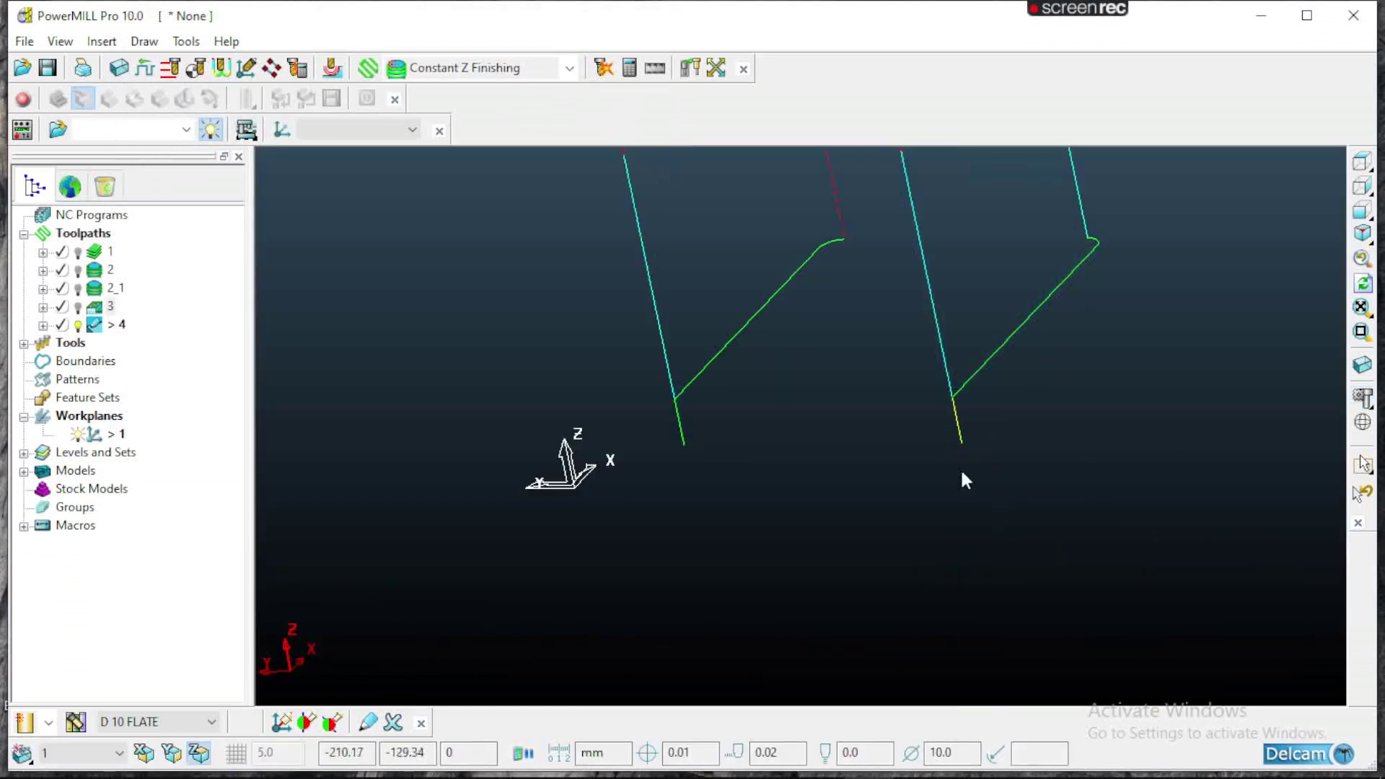
scroll(705, 417, up, 3)
scroll(733, 419, down, 3)
right_click(717, 419)
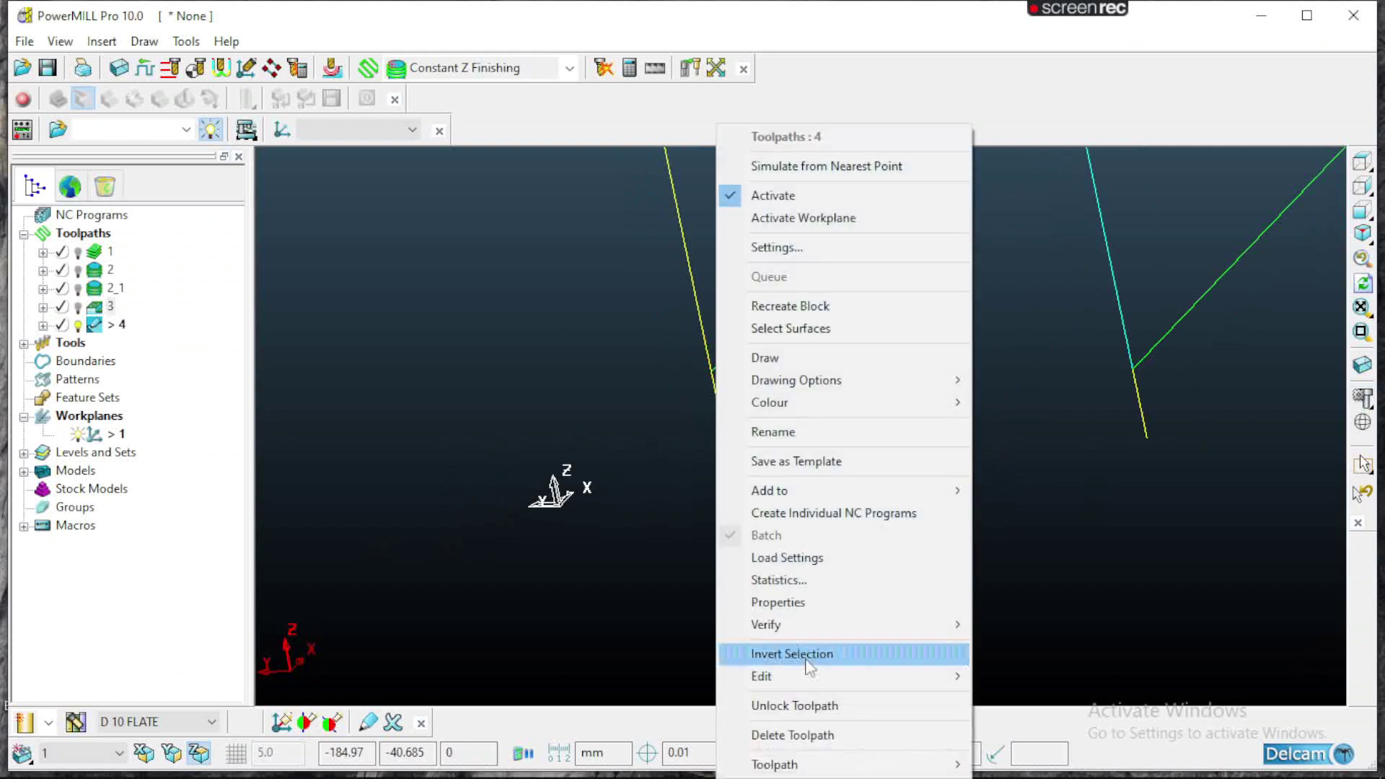
mouse_move(765, 676)
click(1050, 679)
- Turn the shaded model display back on and check the trimmed pencil toolpath along the base ledge
scroll(1019, 483, down, 3)
scroll(971, 405, up, 5)
scroll(971, 405, down, 1)
click(1362, 396)
mouse_move(952, 483)
middle_down()
mouse_move(686, 516)
mouse_move(869, 400)
middle_up()
scroll(662, 432, down, 1)
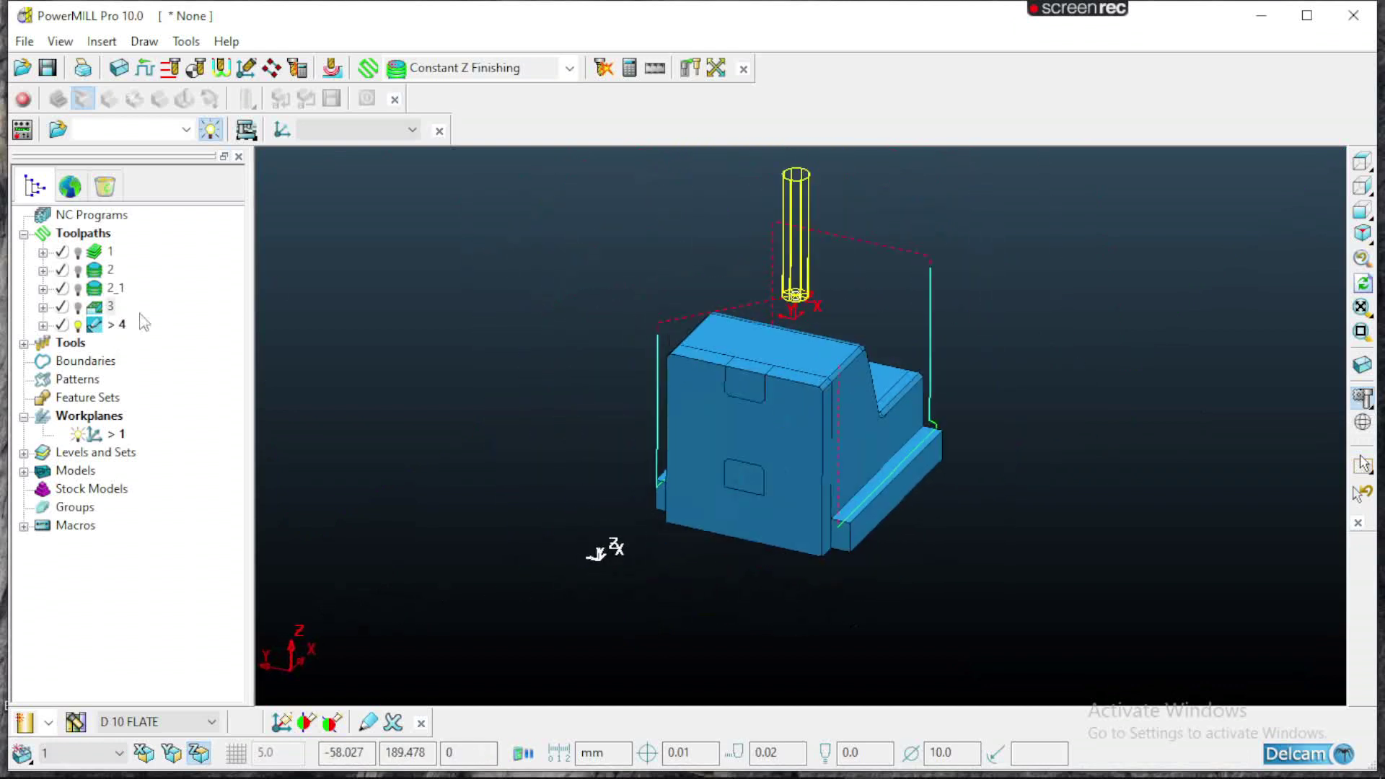
- Rename the roughing toolpath as 11
double_click(110, 256)
double_click(111, 255)
right_click(110, 256)
mouse_move(193, 690)
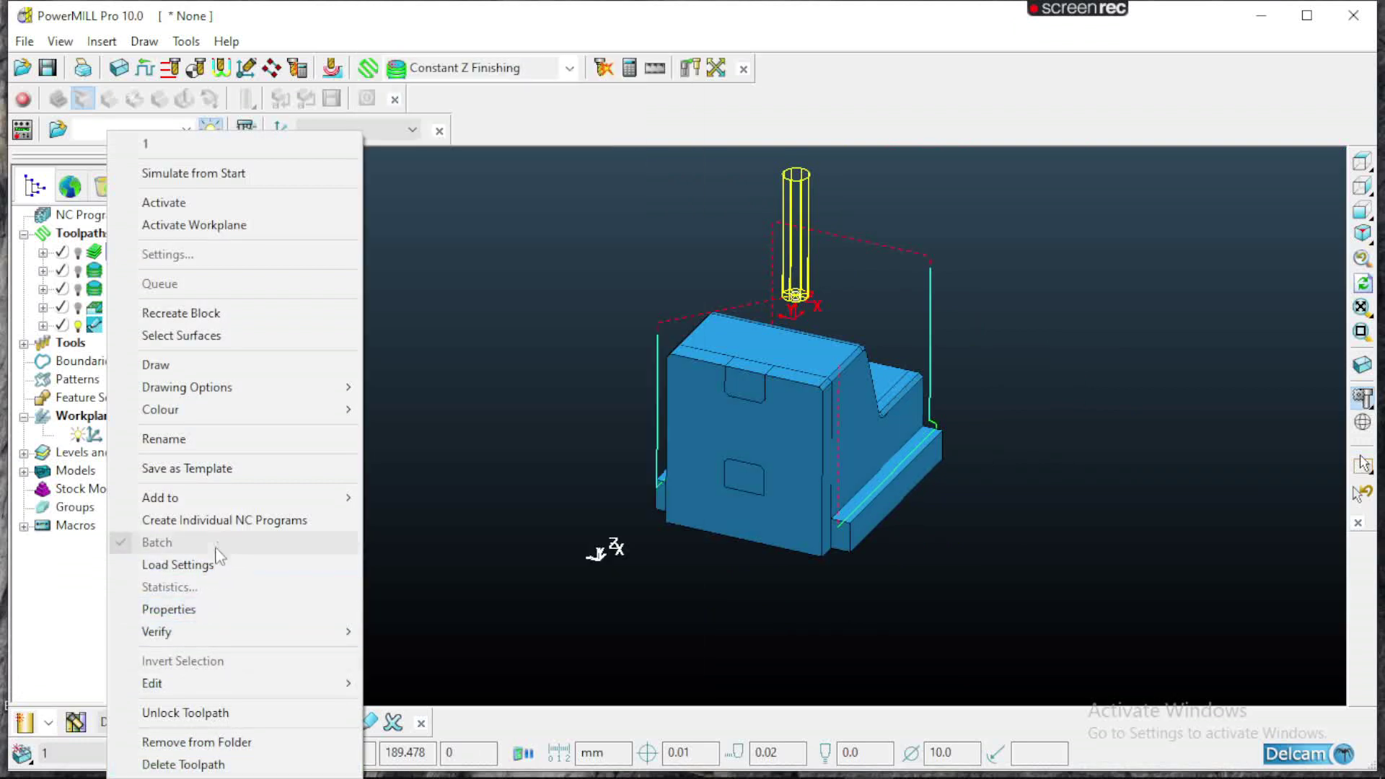
click(214, 439)
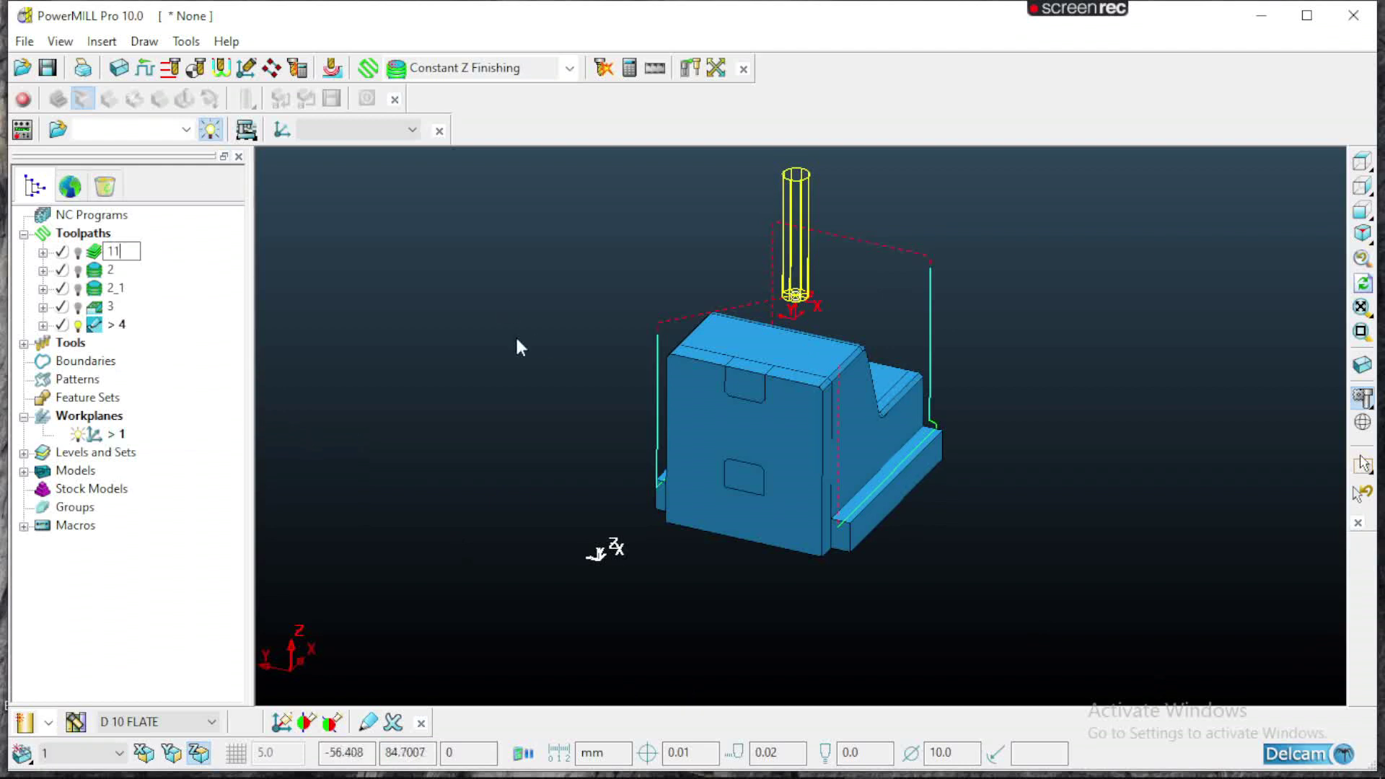
- Rename toolpaths 2 and 2_1 as 12 and 13
right_click(110, 269)
mouse_move(226, 687)
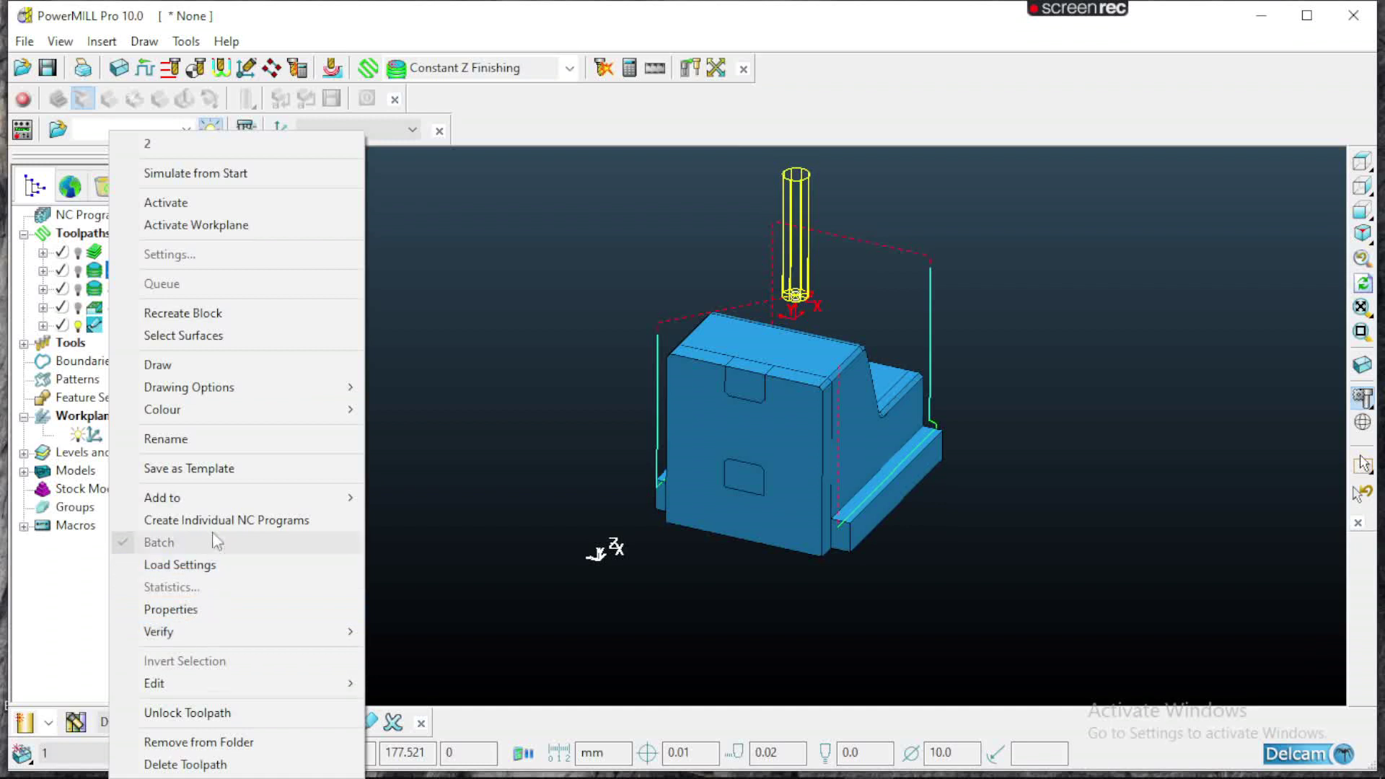
click(227, 439)
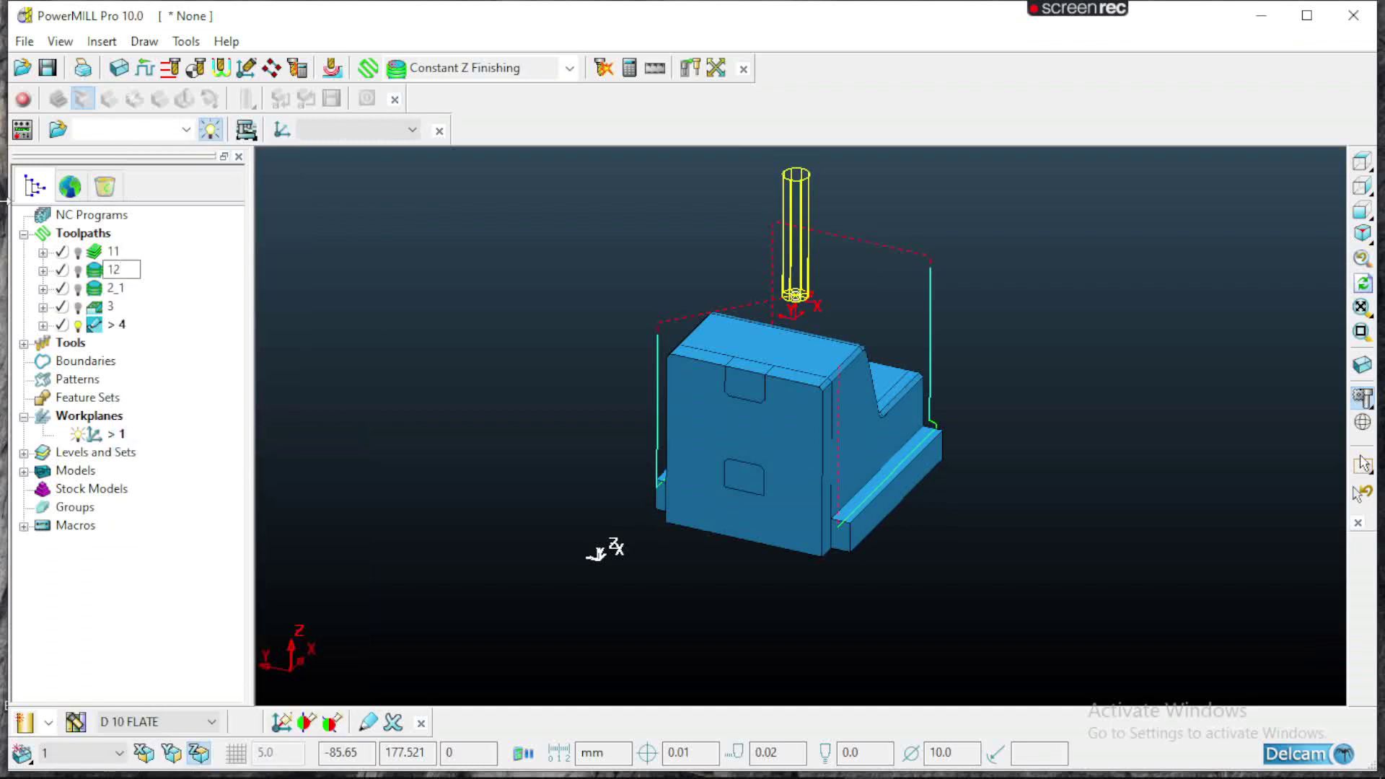
right_click(119, 288)
click(209, 437)
- Rename the offset flat finishing toolpath as 14 and the corner pencil toolpath as 15
right_click(127, 309)
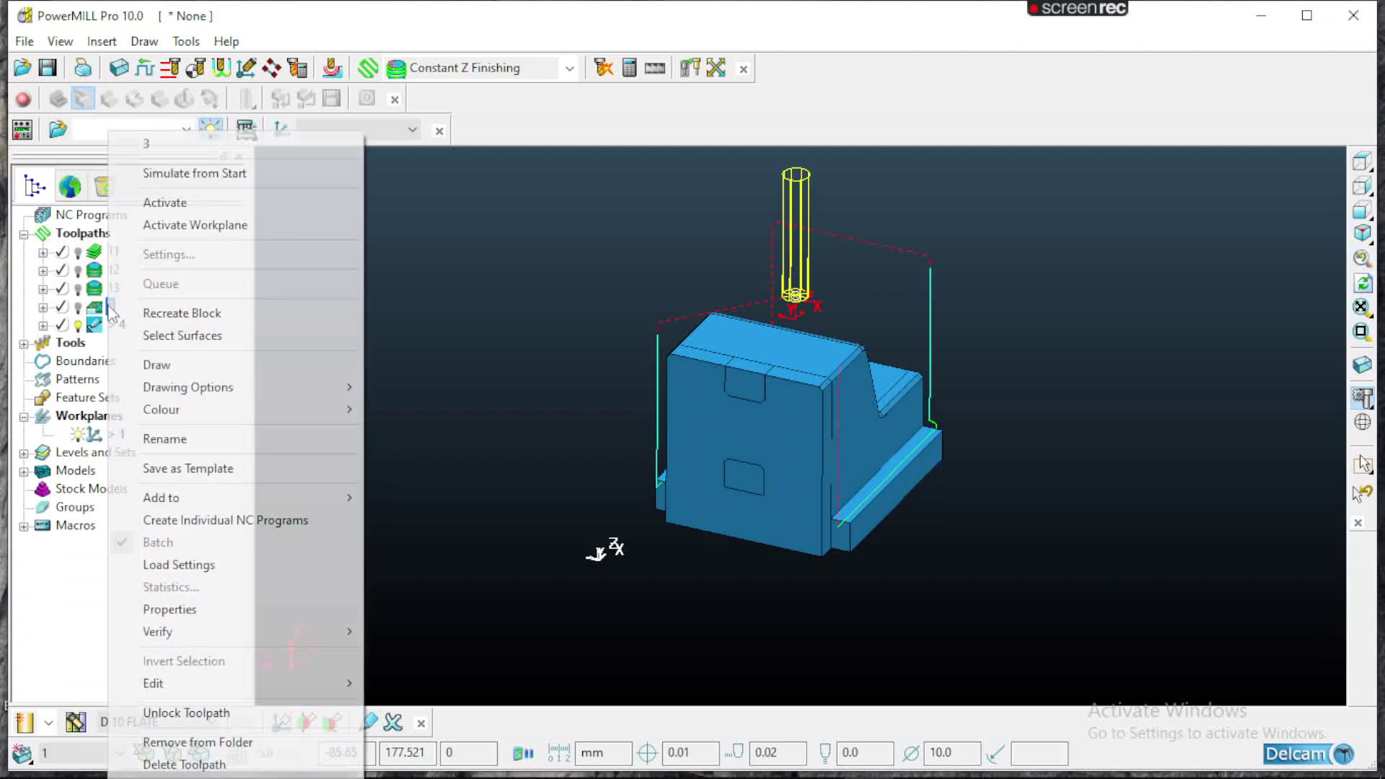
click(166, 437)
text(14)
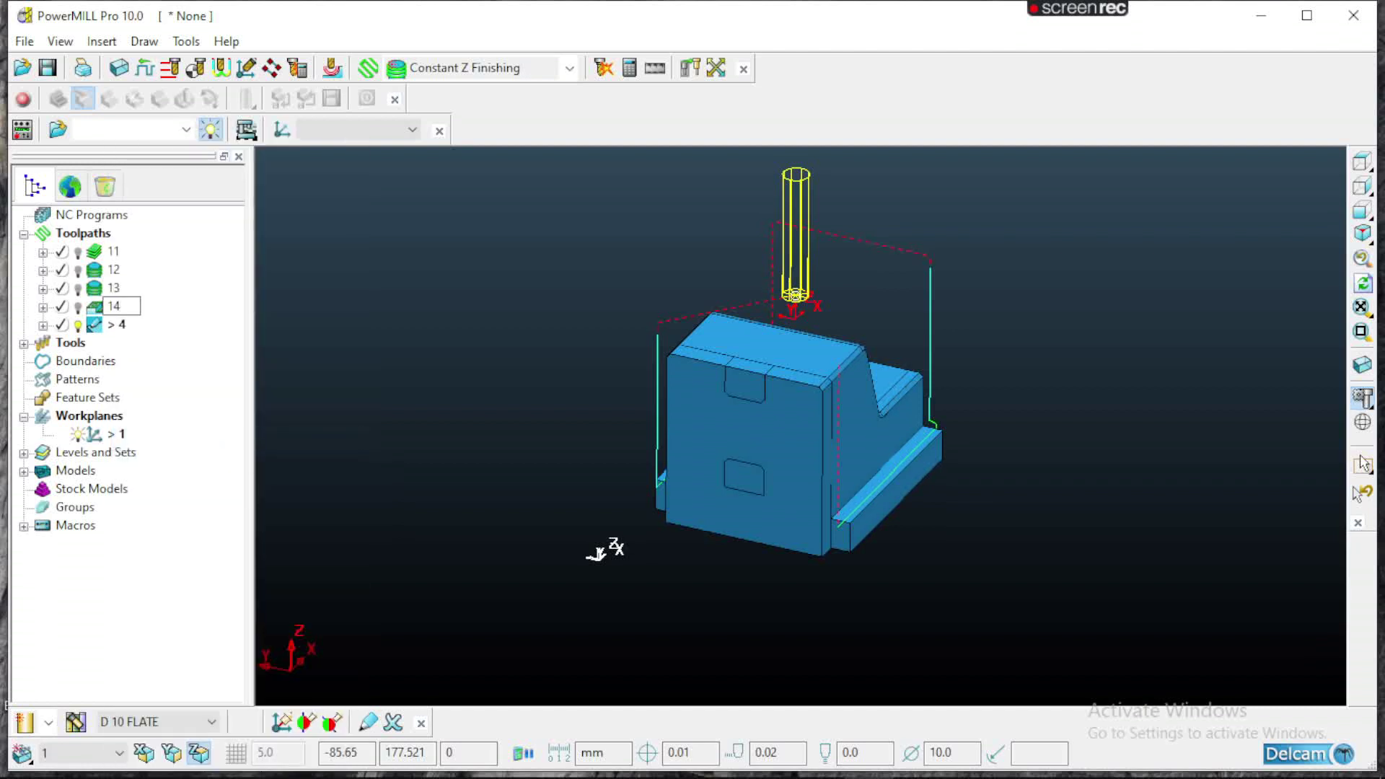
right_click(125, 332)
click(209, 436)
- Delete the tt model that covers the holes and pockets, keeping the MASTER CYLINDER MOLD 3 model
middle_drag(871, 396, 980, 482)
scroll(975, 474, down, 2)
shift+middle_drag(976, 339, 837, 453)
scroll(825, 482, up, 4)
scroll(881, 370, down, 4)
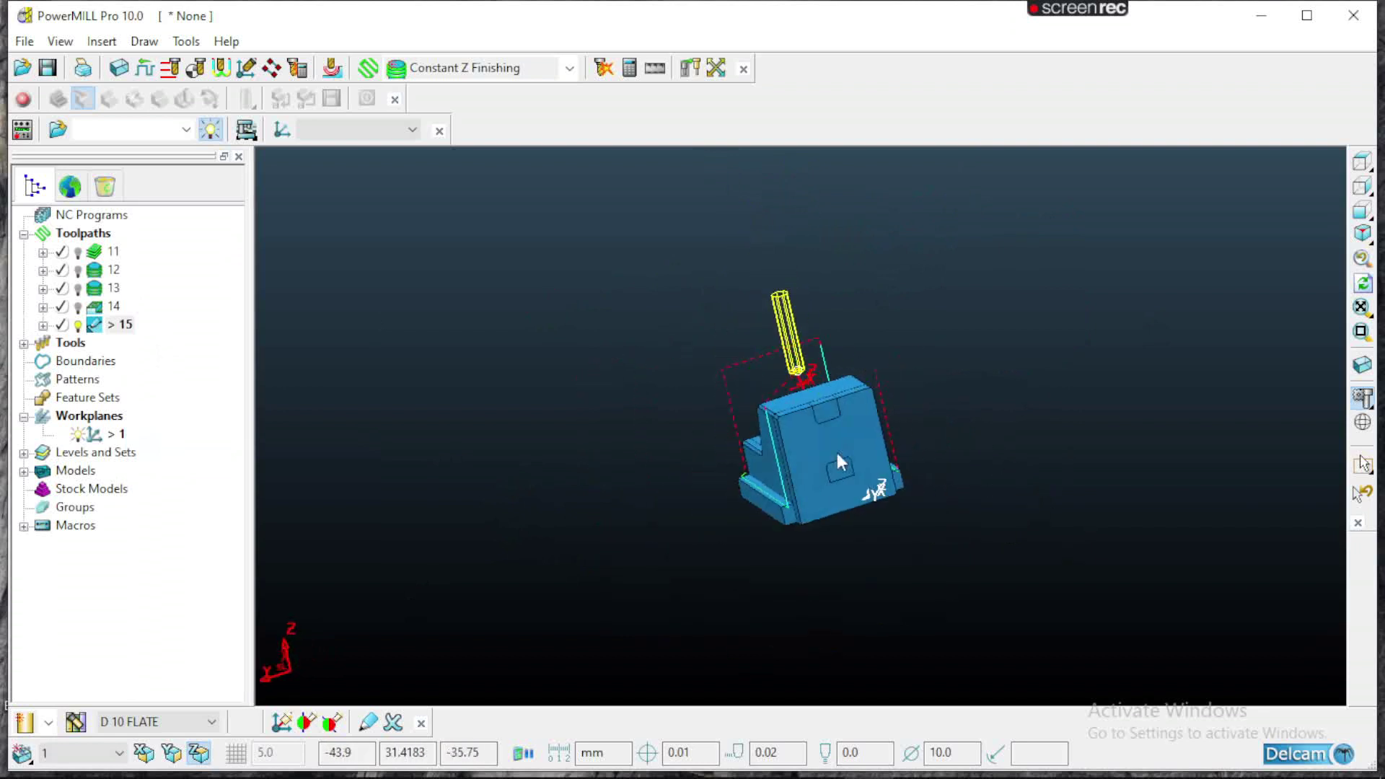
double_click(72, 471)
right_click(74, 490)
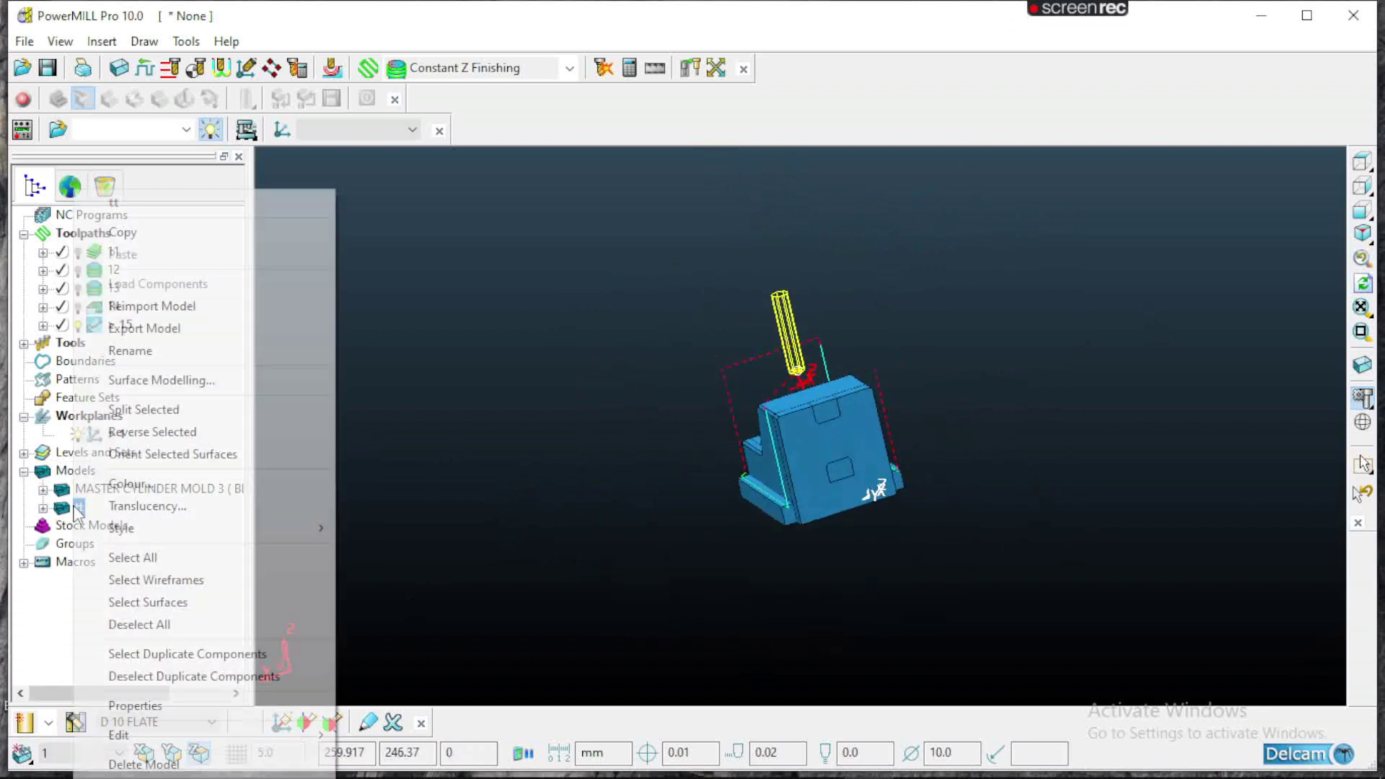
click(793, 586)
scroll(832, 392, up, 8)
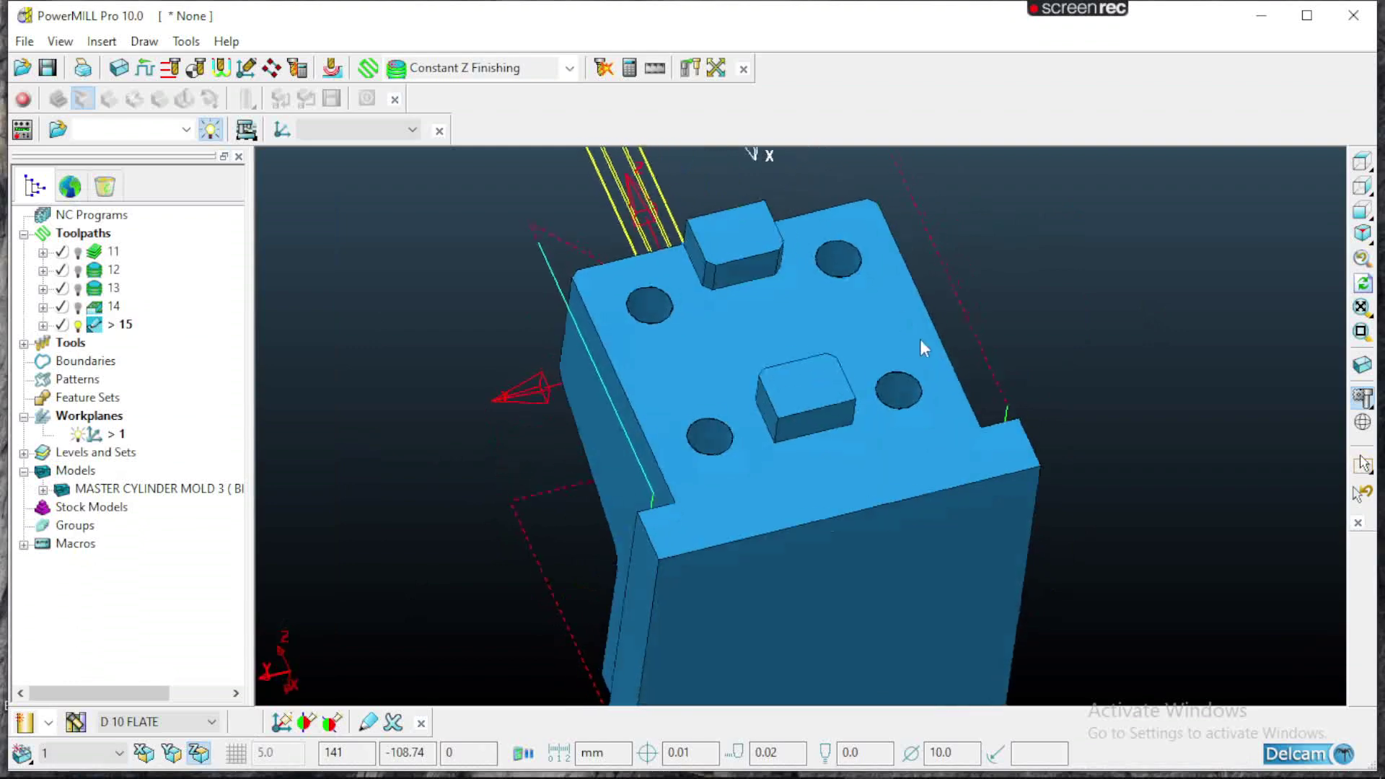
mouse_move(850, 216)
middle_down()
mouse_move(743, 341)
mouse_move(678, 471)
mouse_move(706, 418)
middle_up()
scroll(740, 334, down, 5)
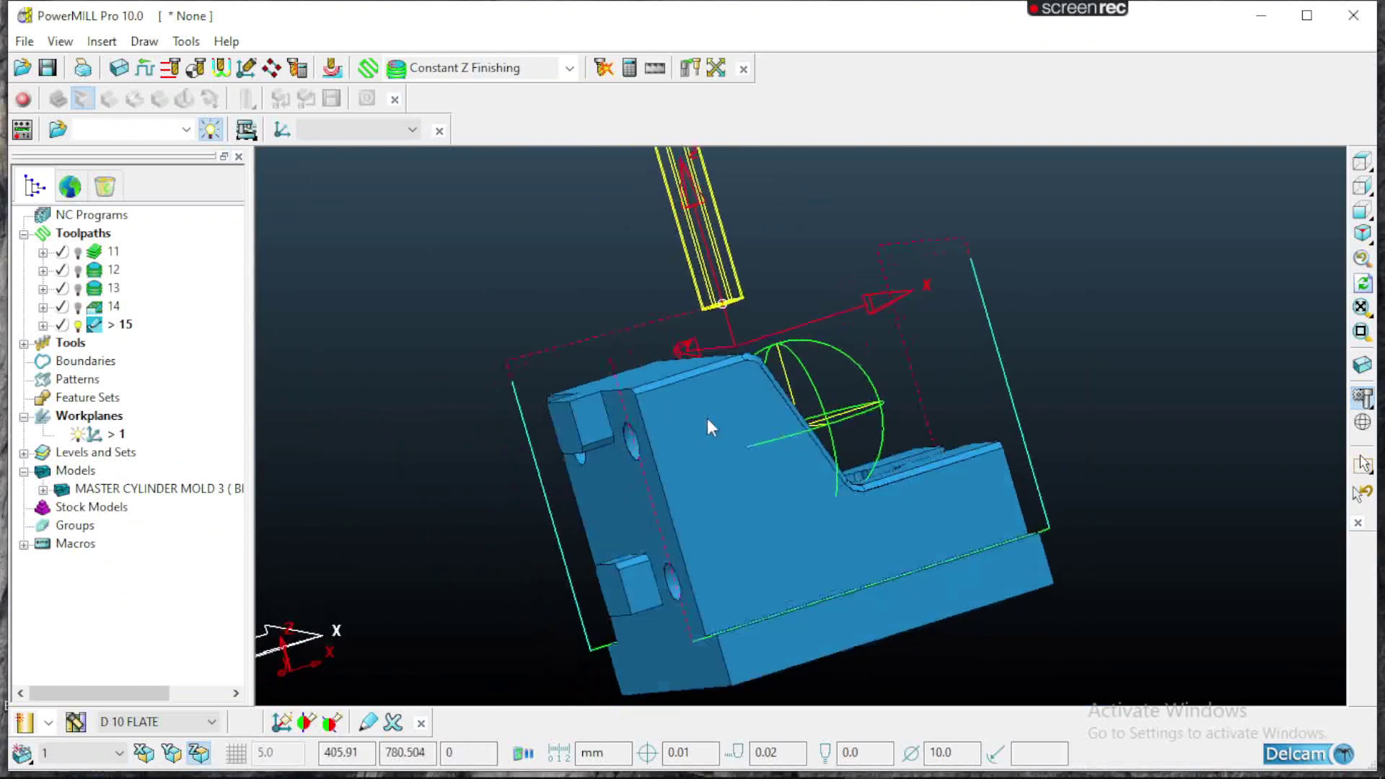